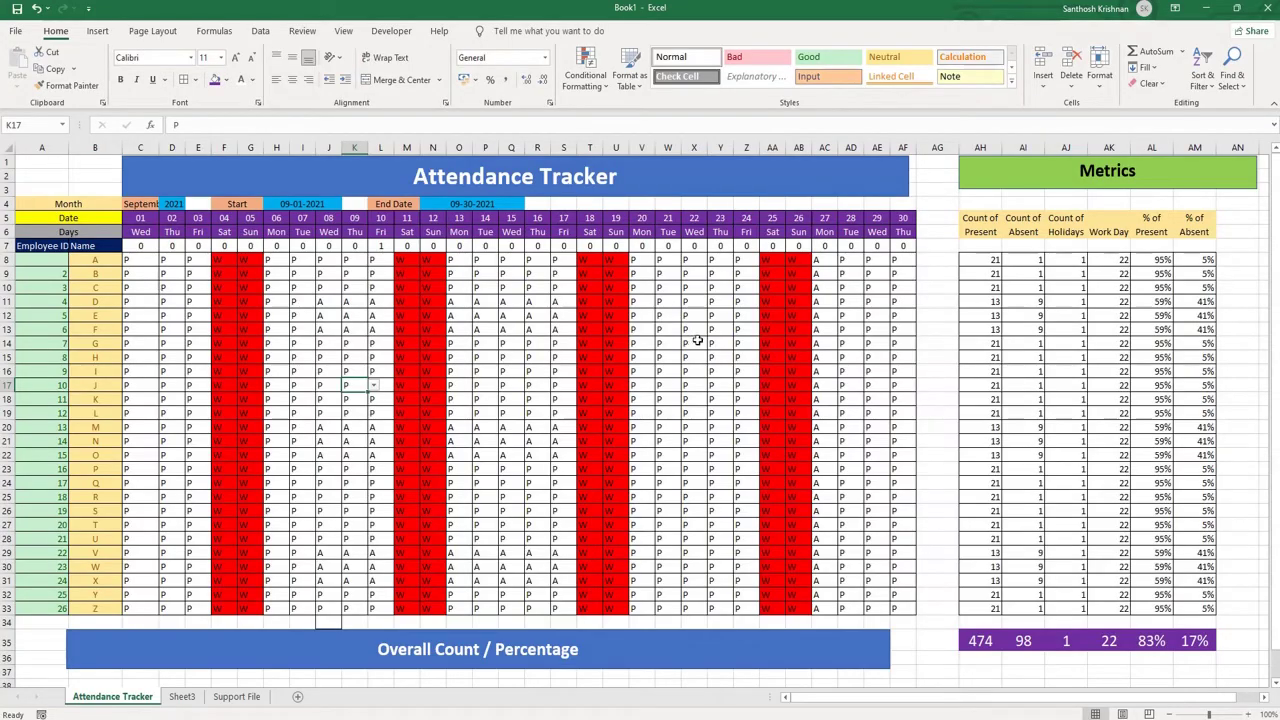
- Show the Attendance Tracker sheet of the September 2021 Attendance Tracker Forever - Copy.xlsm workbook
key("ctrl+Page_Down")
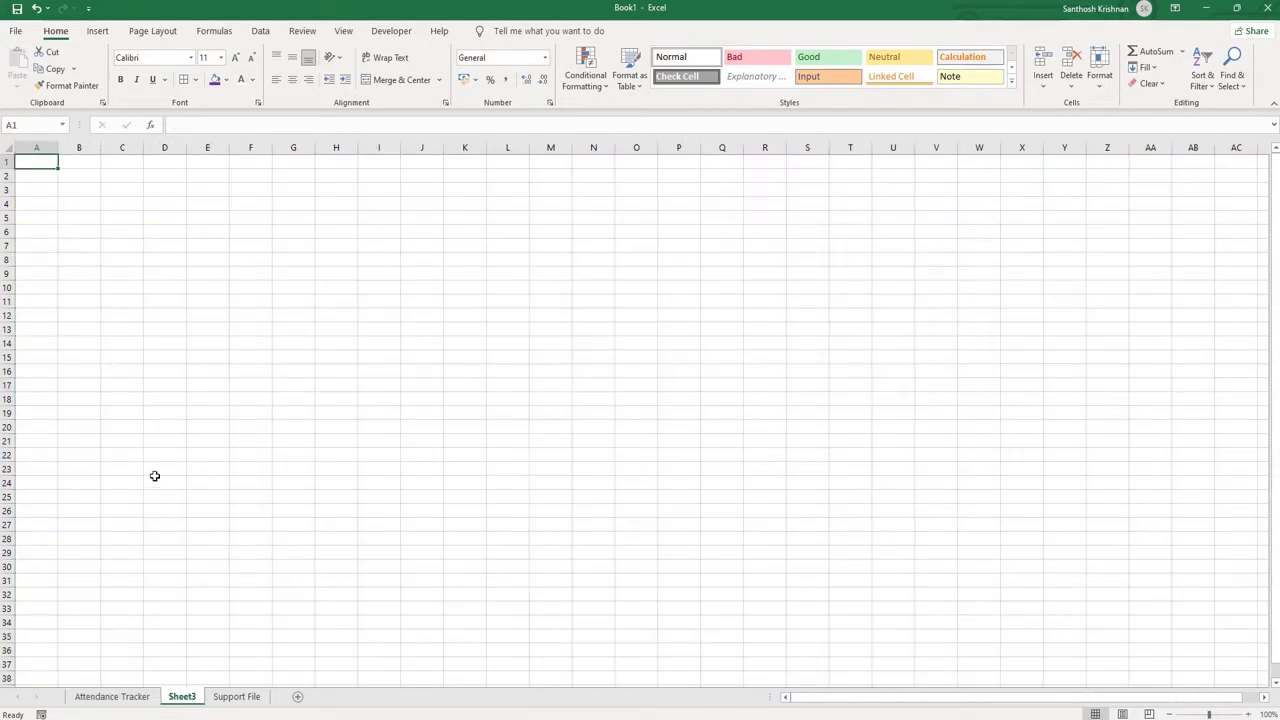
left_click(112, 696)
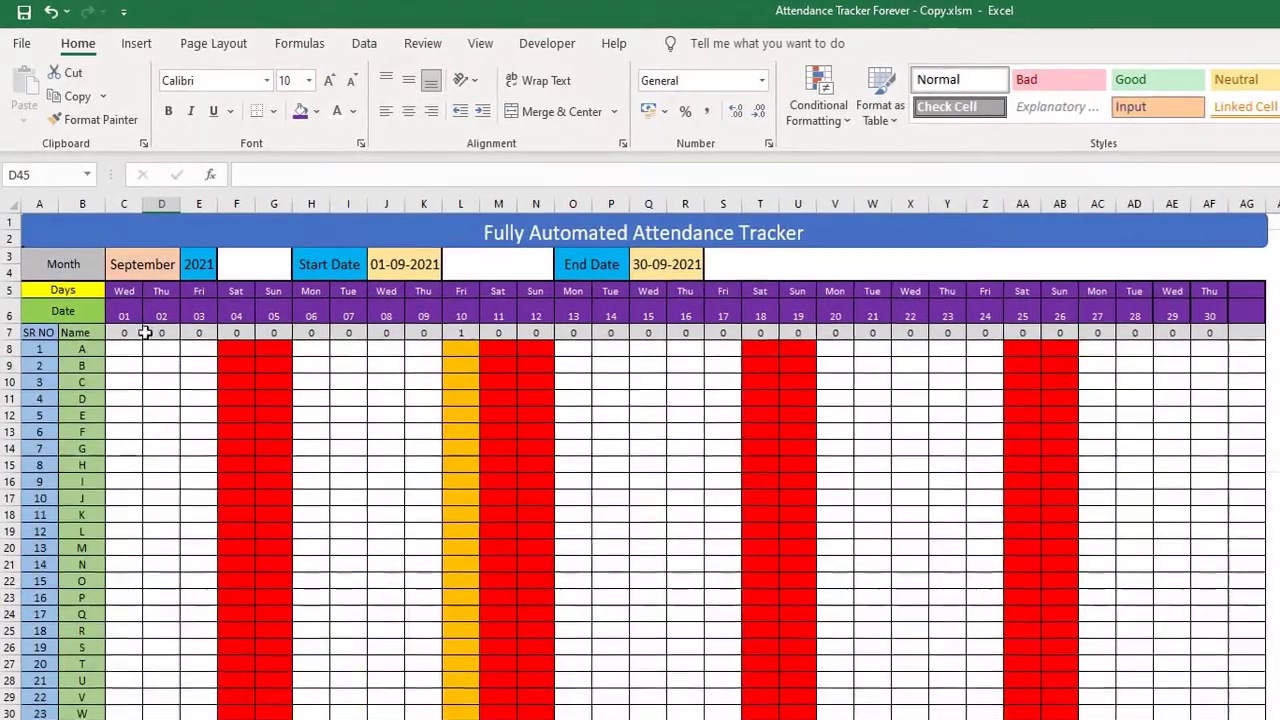
- Set the tracker month in C3 to October
left_click(144, 267)
left_click(189, 258)
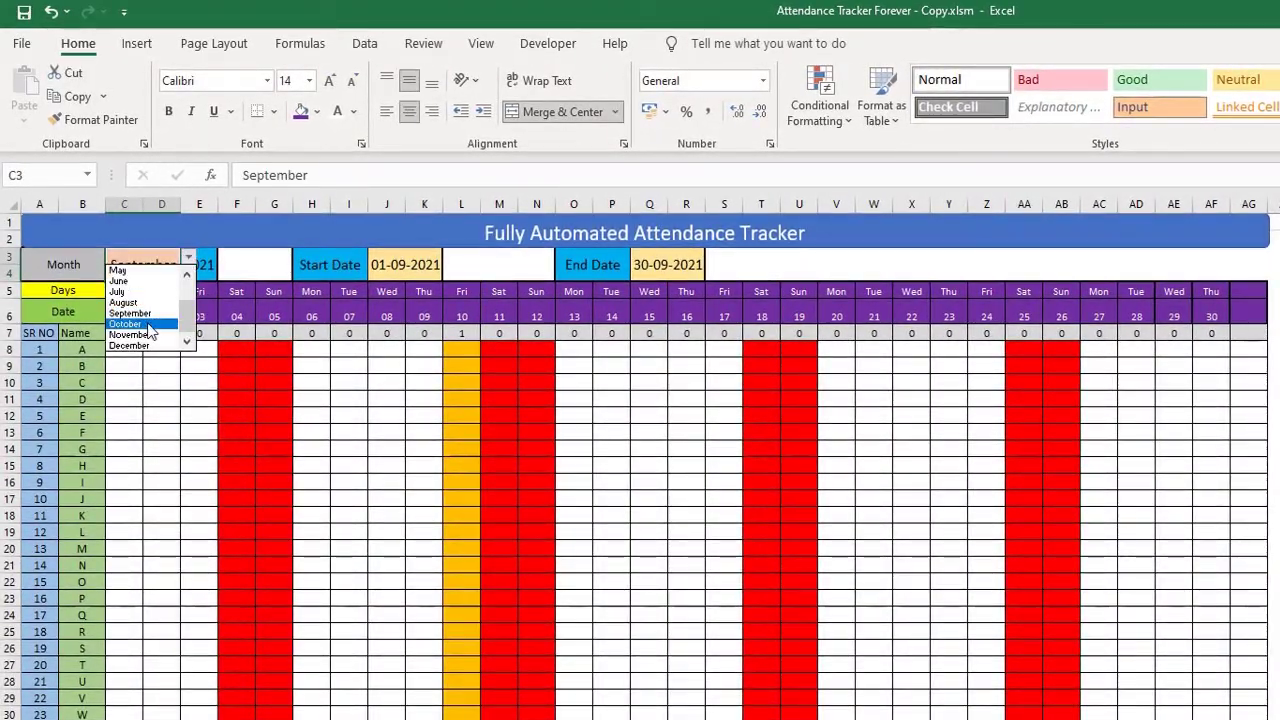
left_click(159, 332)
- Enter the P, W and PH pattern across C8:AG8 and fill it down to all employees' rows
left_click(118, 350)
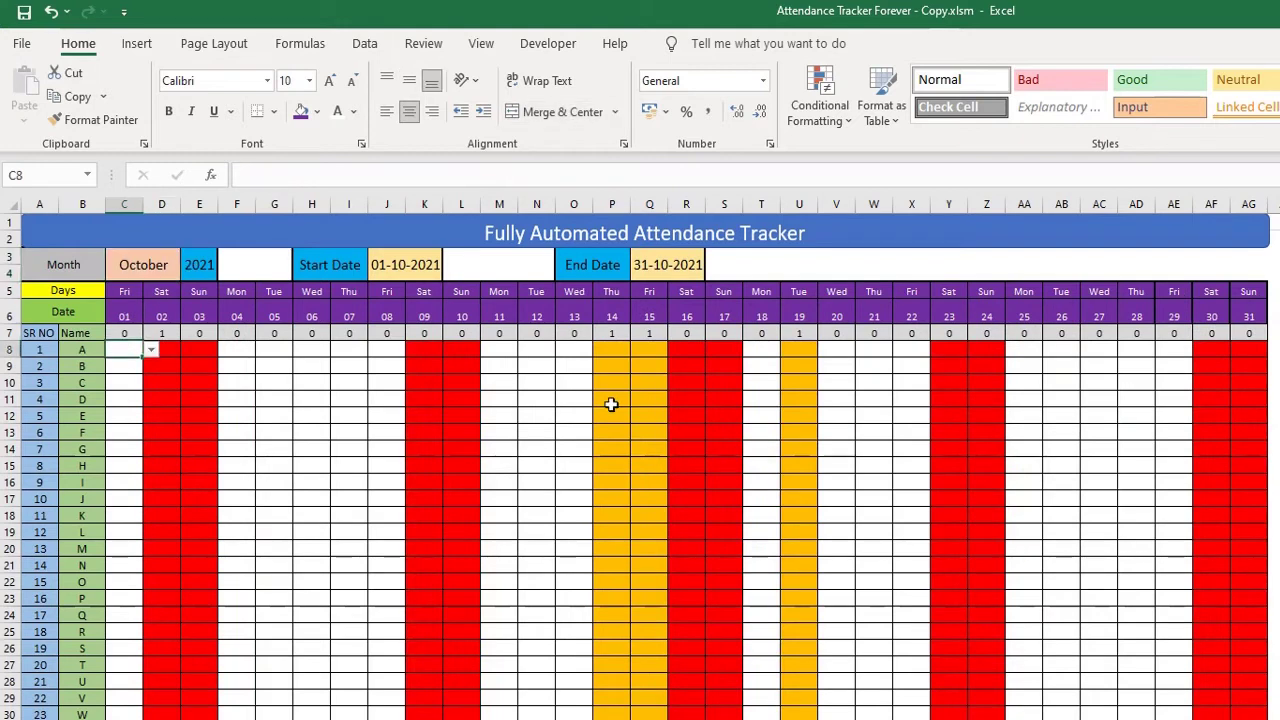
type("P")
key("Tab")
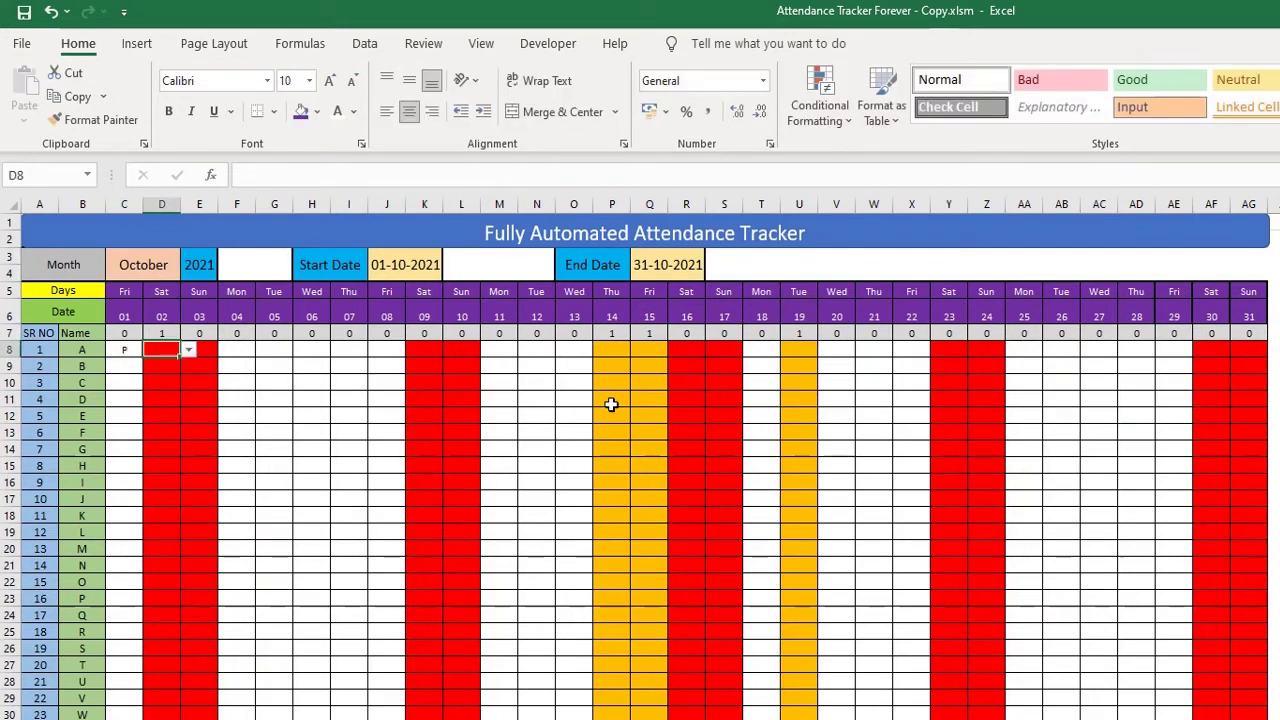
type("W")
key("Tab")
type("W")
key("Tab")
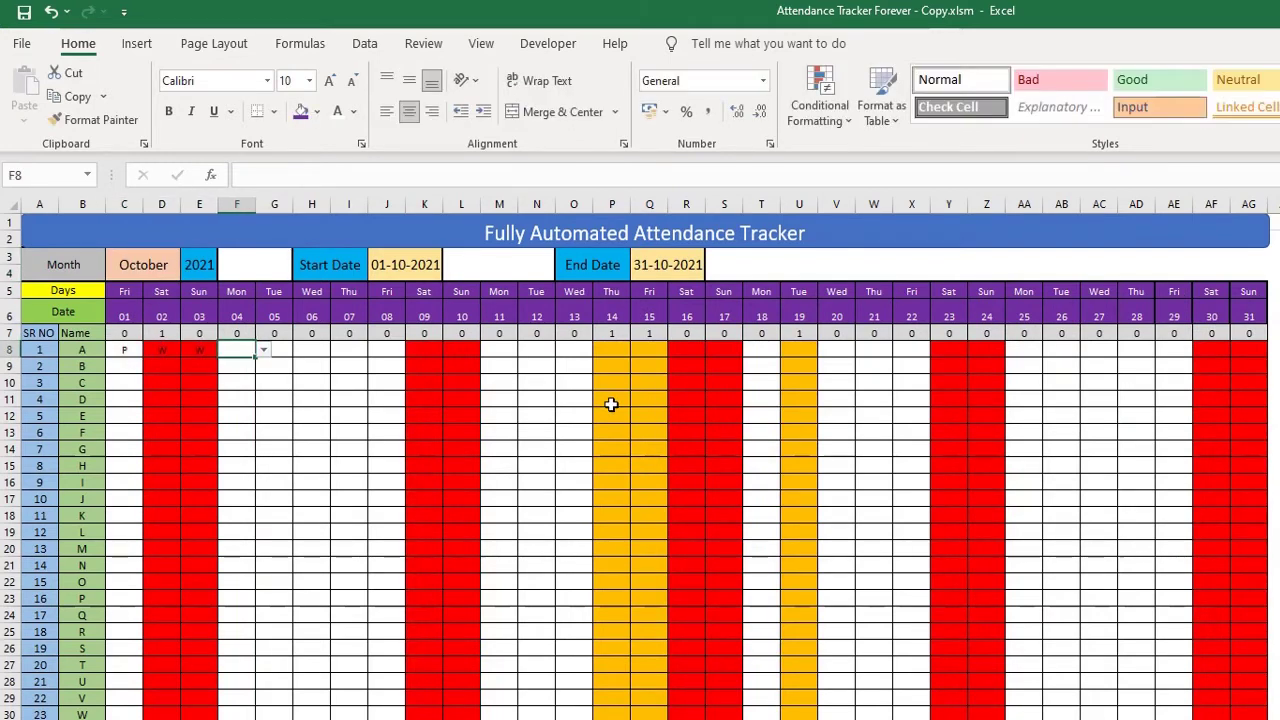
type("P")
key("Tab")
type("P")
key("Tab")
type("P")
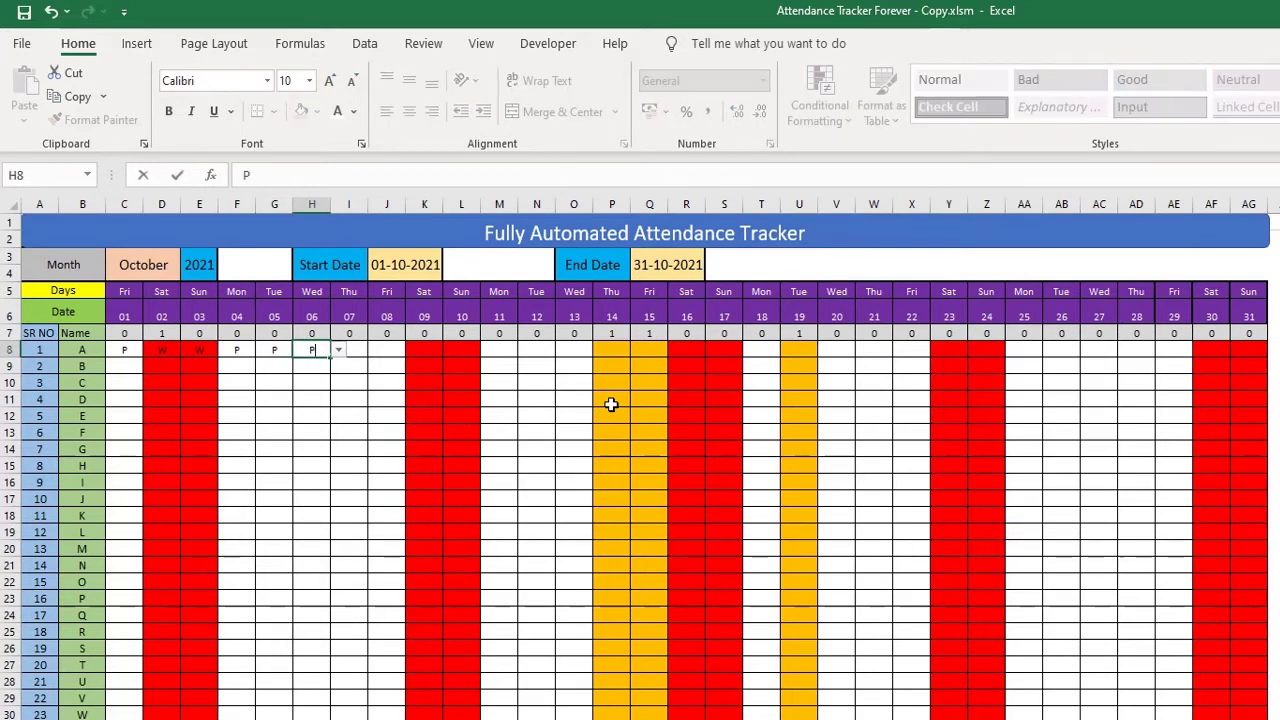
key("Tab")
type("P\tP\tW\tW\tP\tP\tP\tPH\tPH\tW\tW\tP\t")
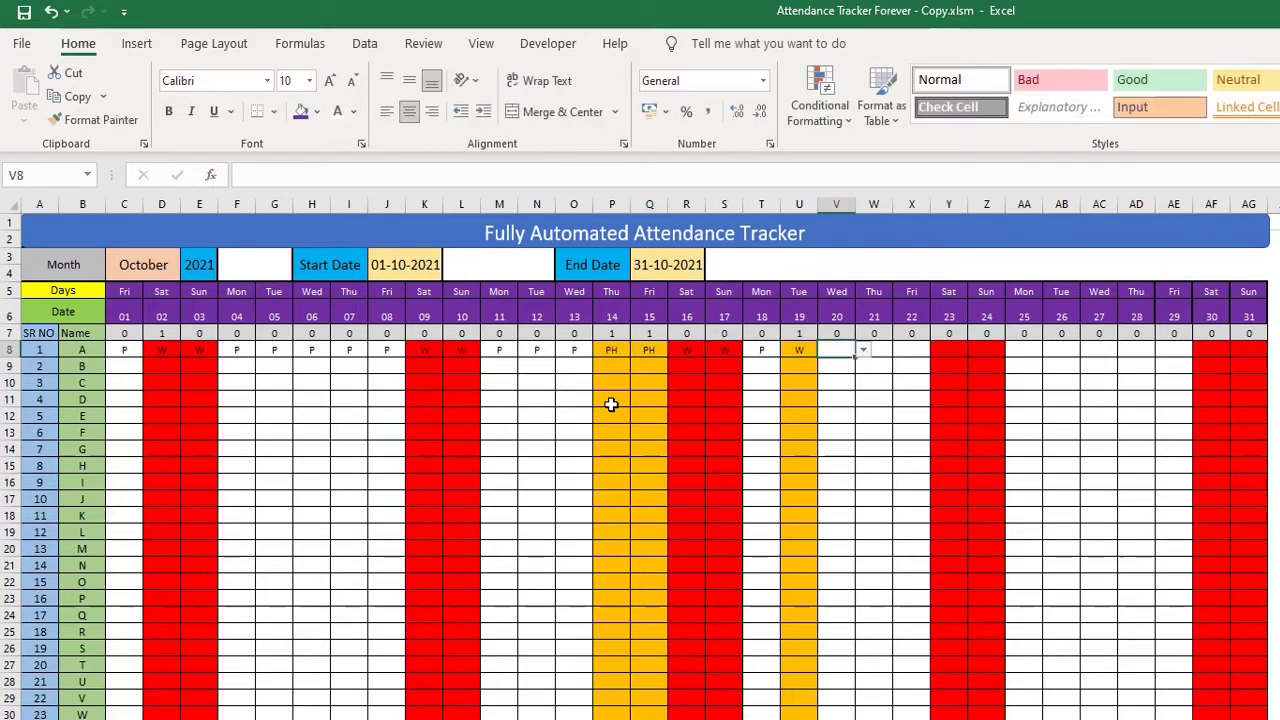
type("PH\tP\tP\tP\tW\tW\t")
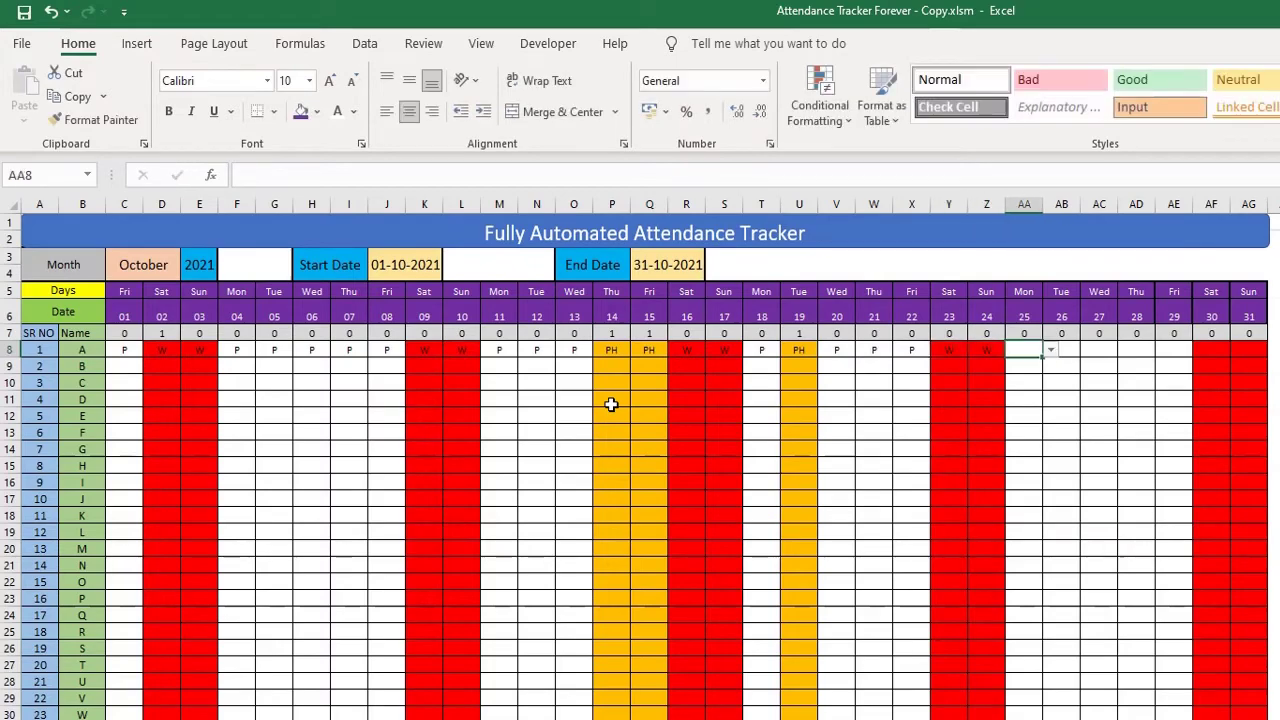
type("P\tP\tP\tP\tP\tW\tW")
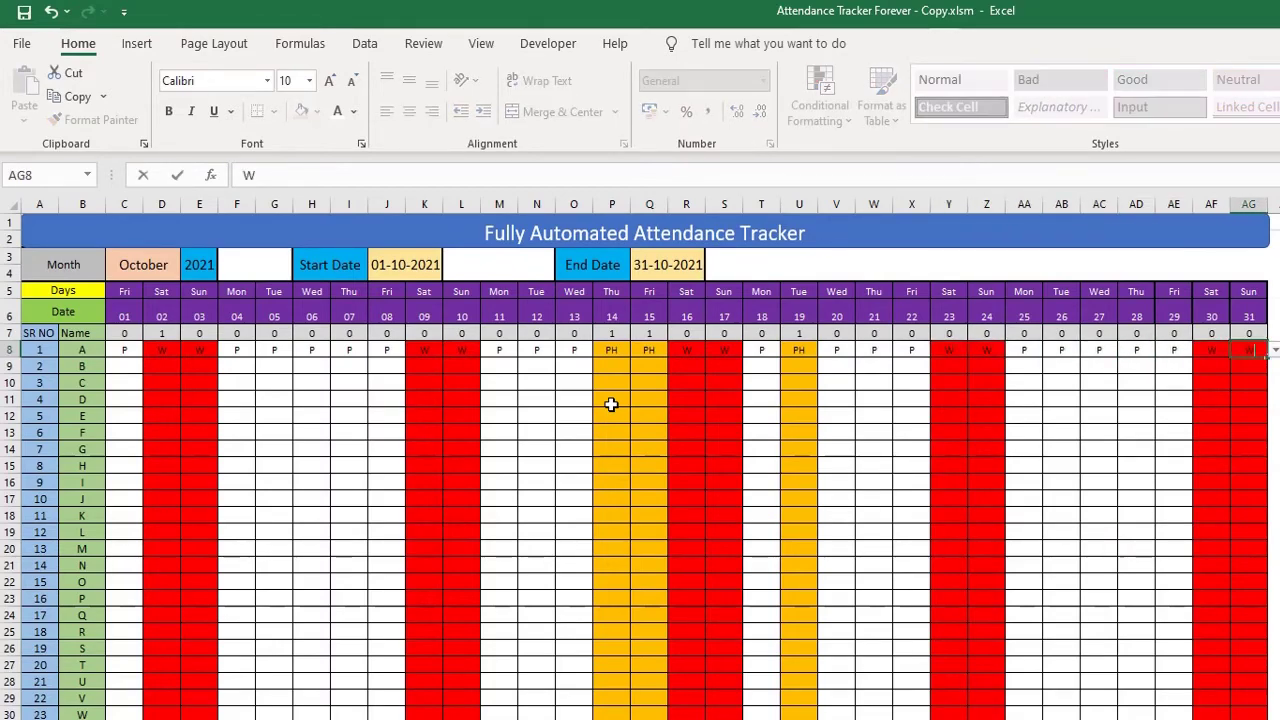
key("Return")
left_click_drag(124, 349, 1250, 715)
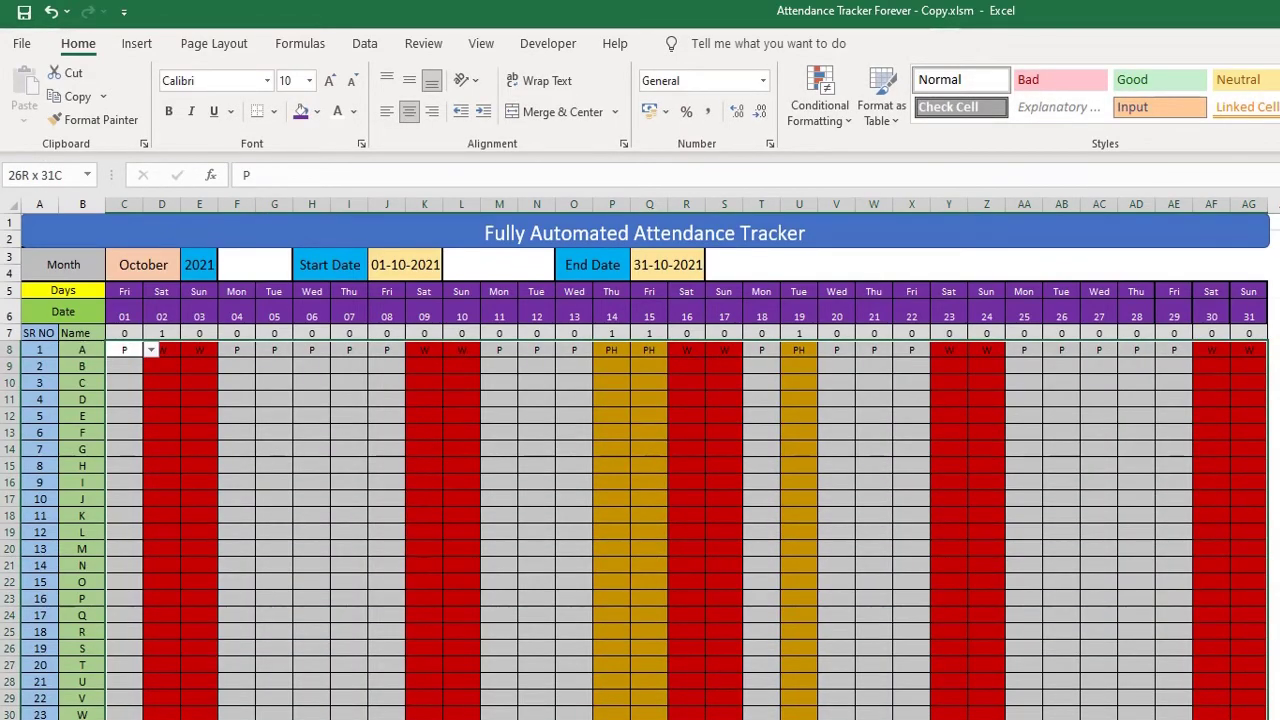
key("ctrl+d")
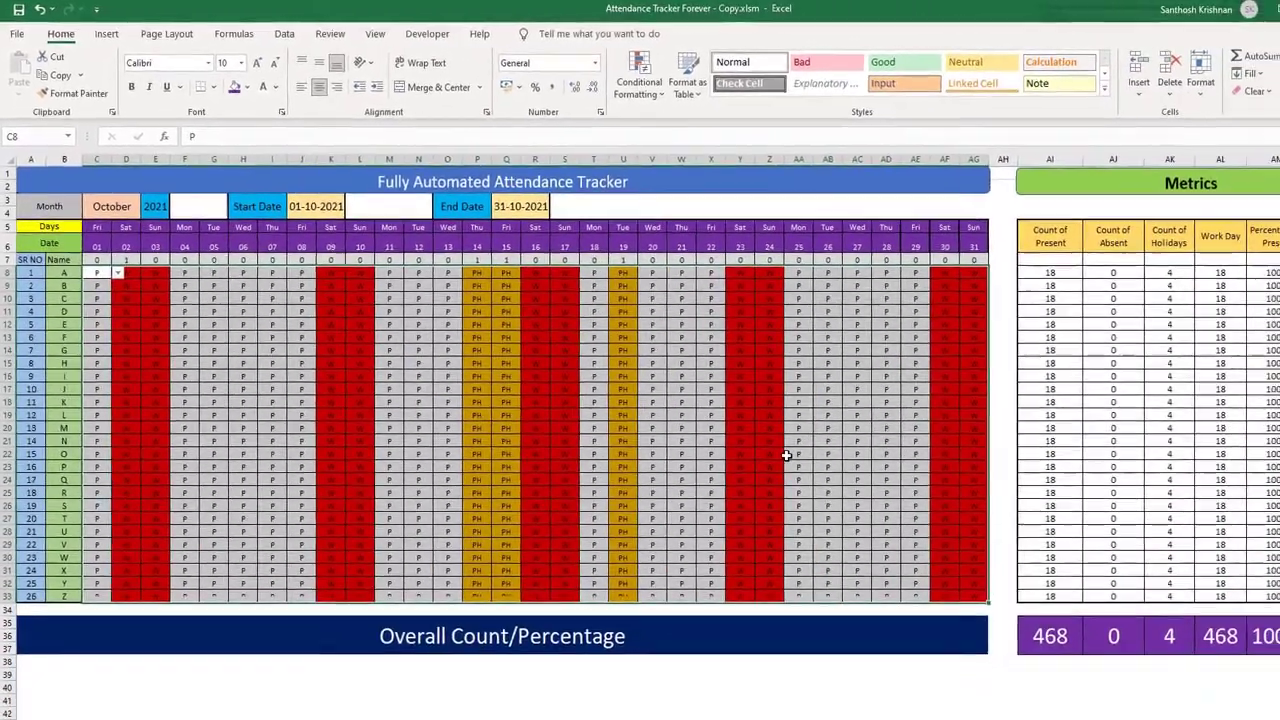
- Check the Summary data, then run the Button 4 macro to clear October's attendance entries
left_click(733, 424)
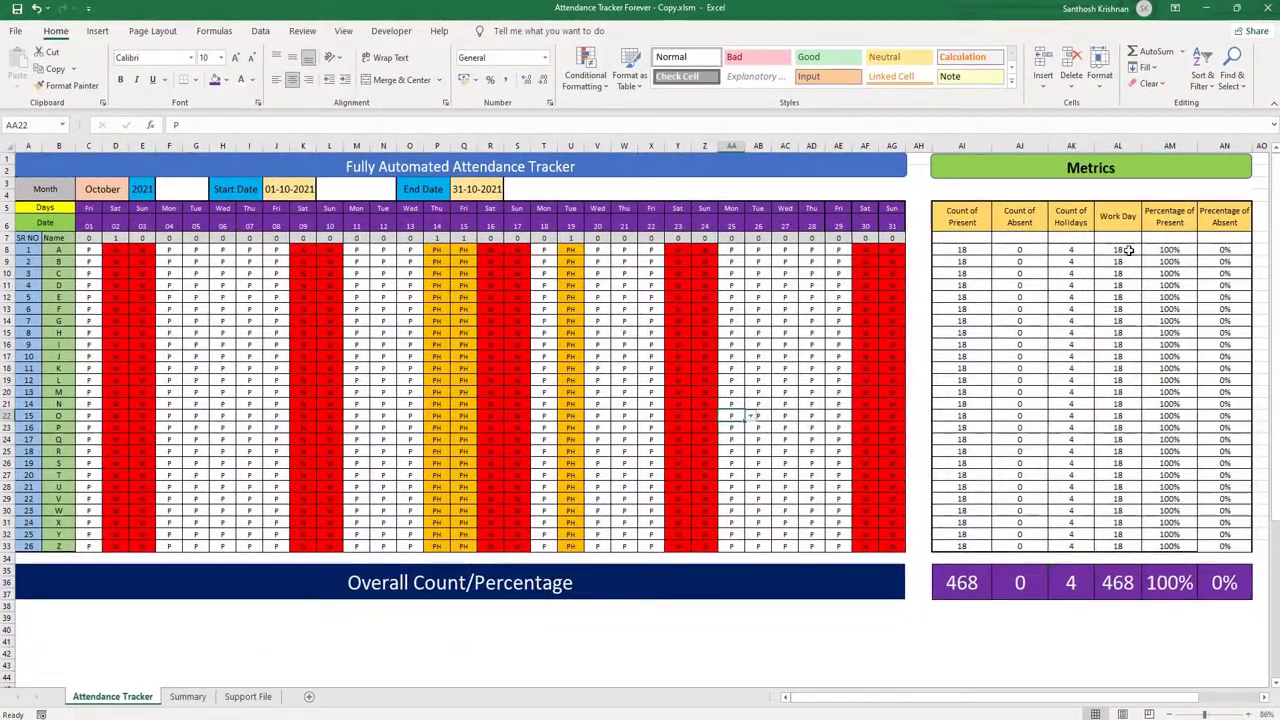
left_click(1160, 250)
key("Right")
key("Right")
key("Right")
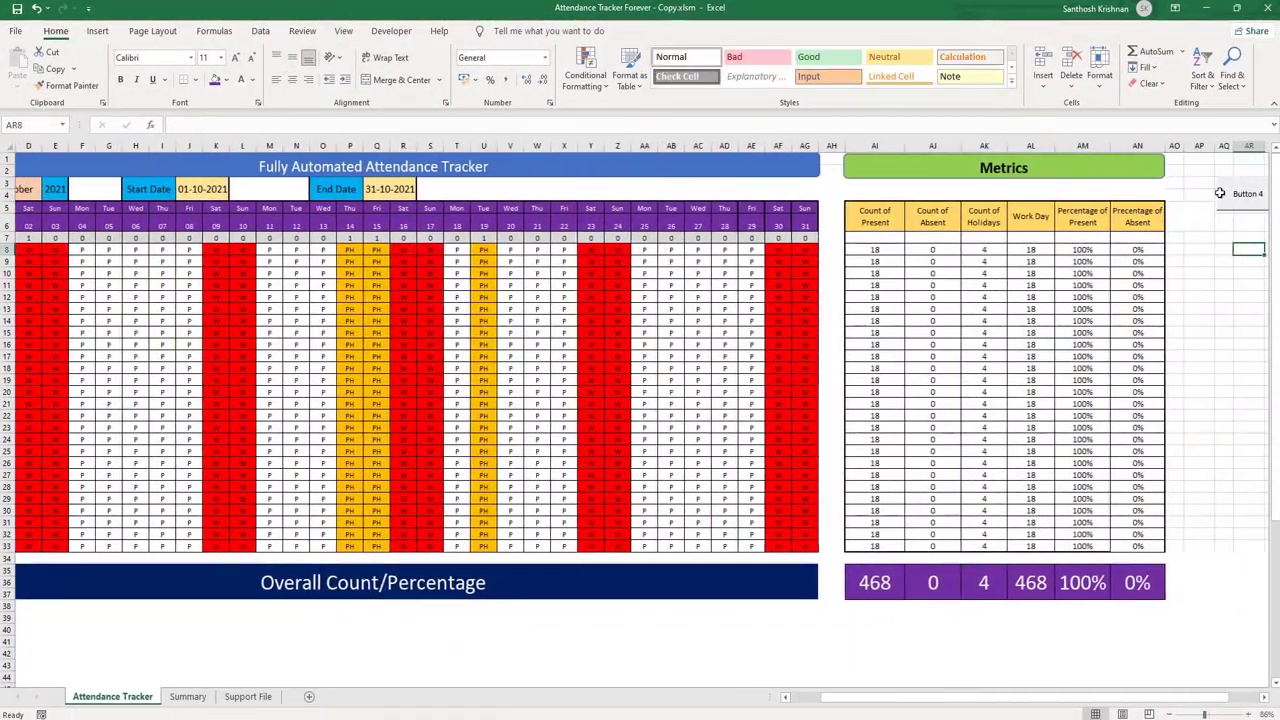
left_click(187, 697)
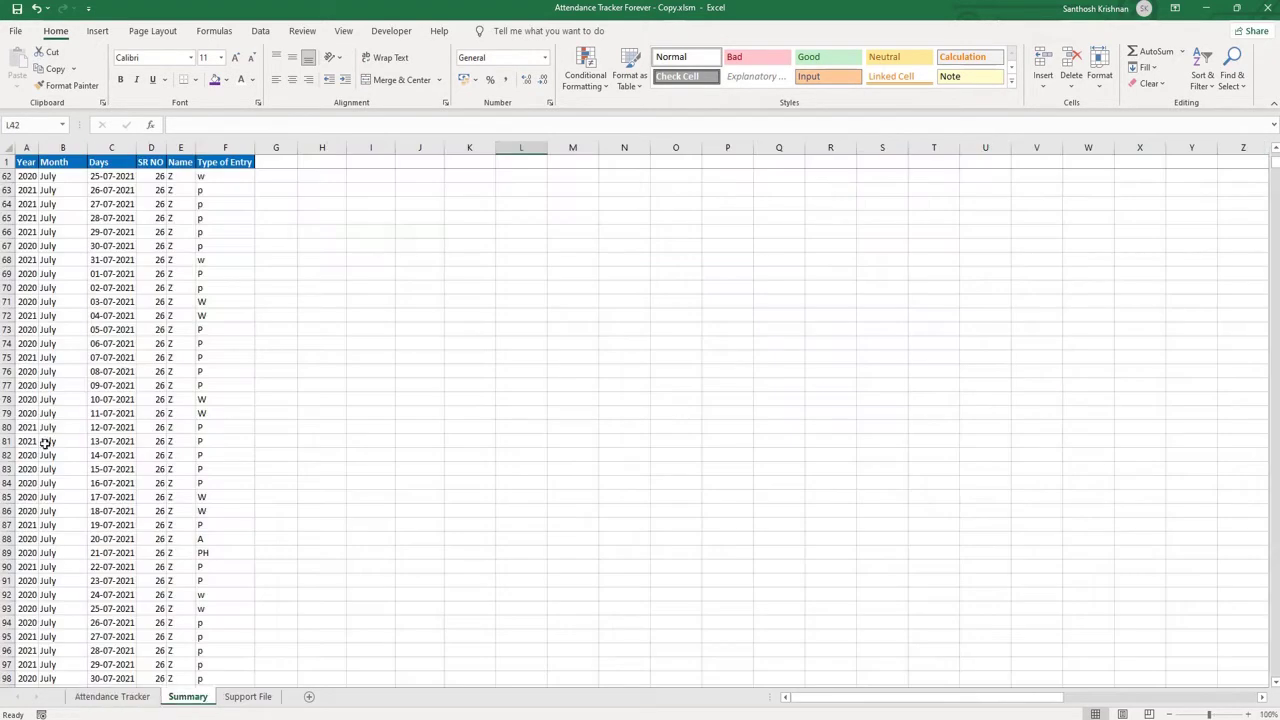
scroll(60, 437, "down", 4)
left_click(73, 416)
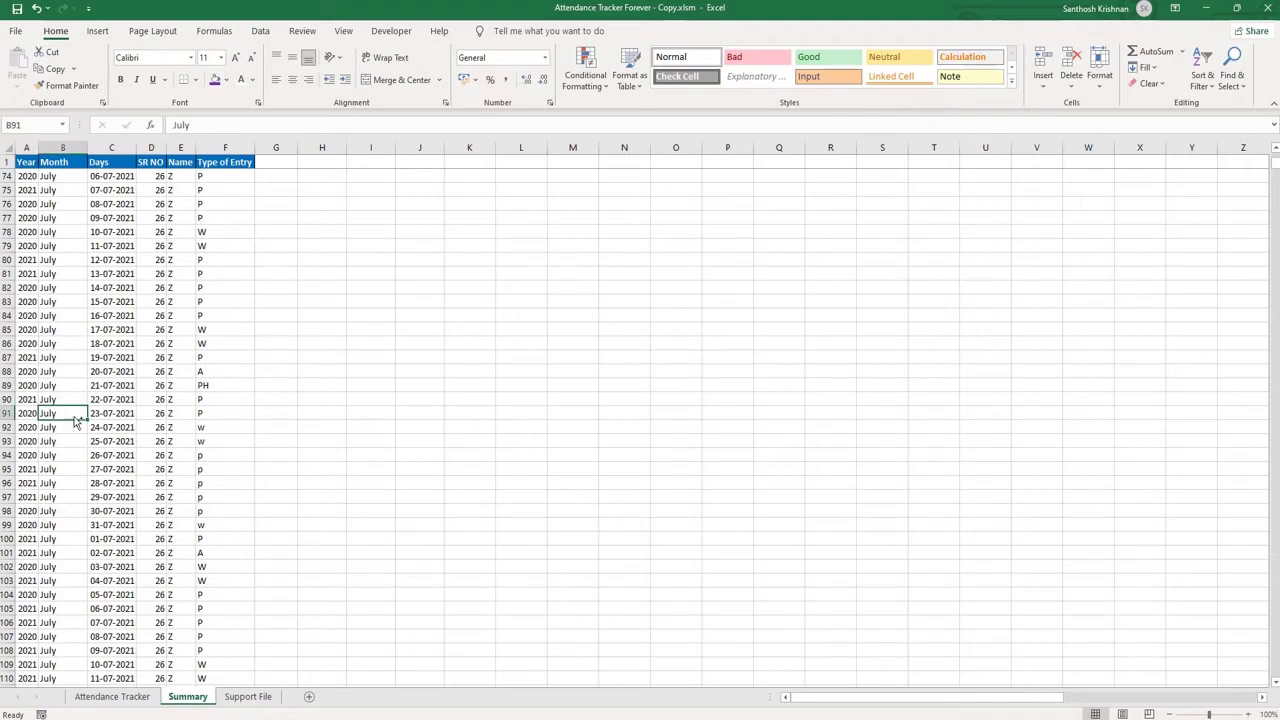
key("ctrl+Down")
key("ctrl+Page_Up")
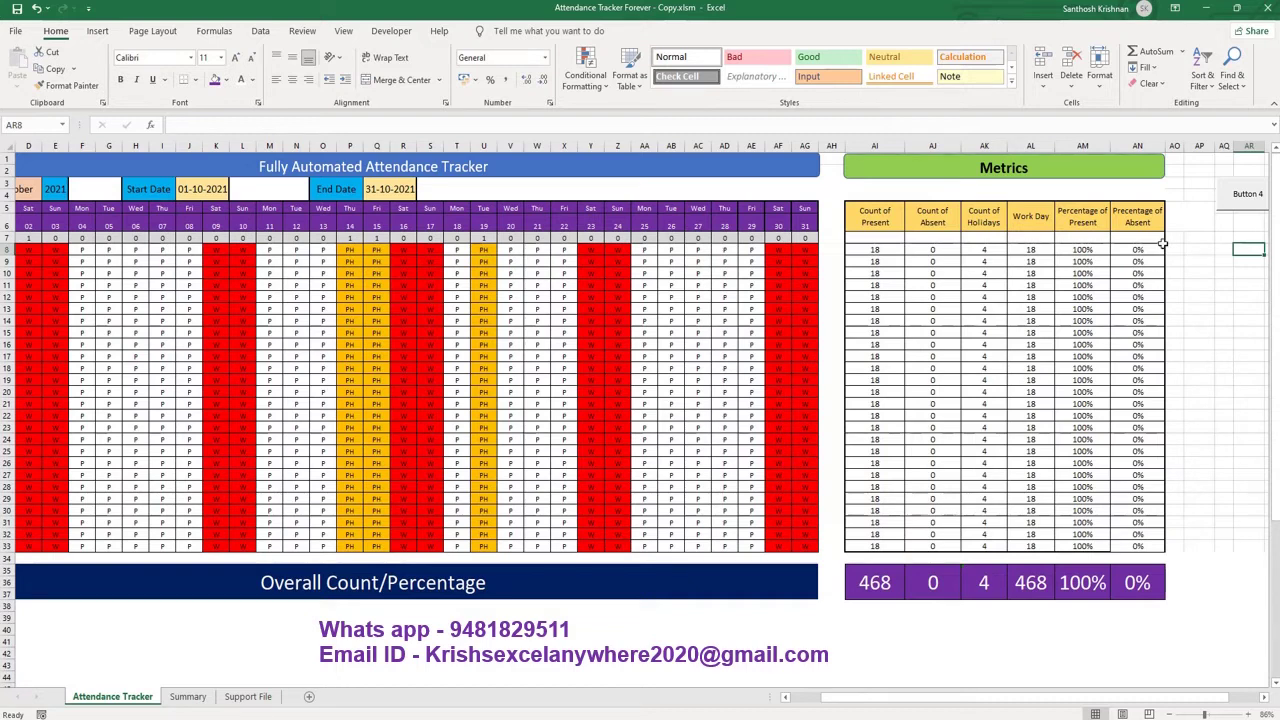
left_click(1243, 193)
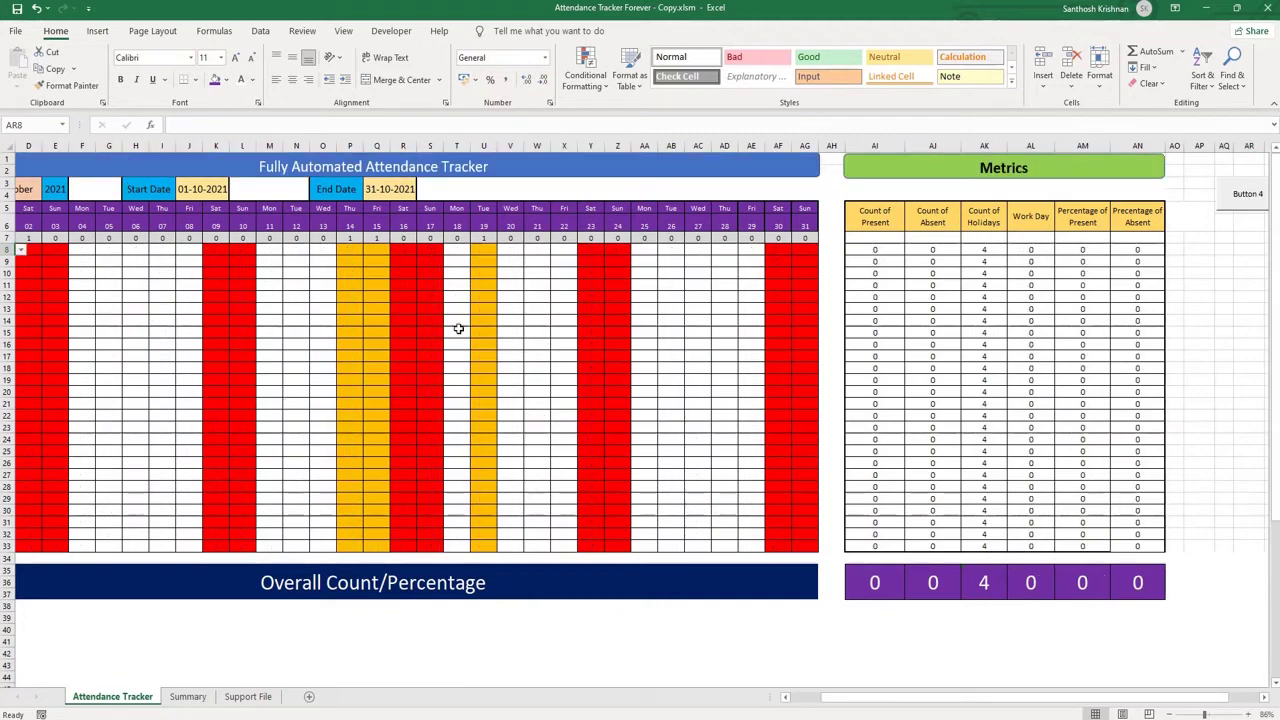
- Select the entire Summary data range A1:F9067
left_click(187, 696)
scroll(104, 540, "down", 1)
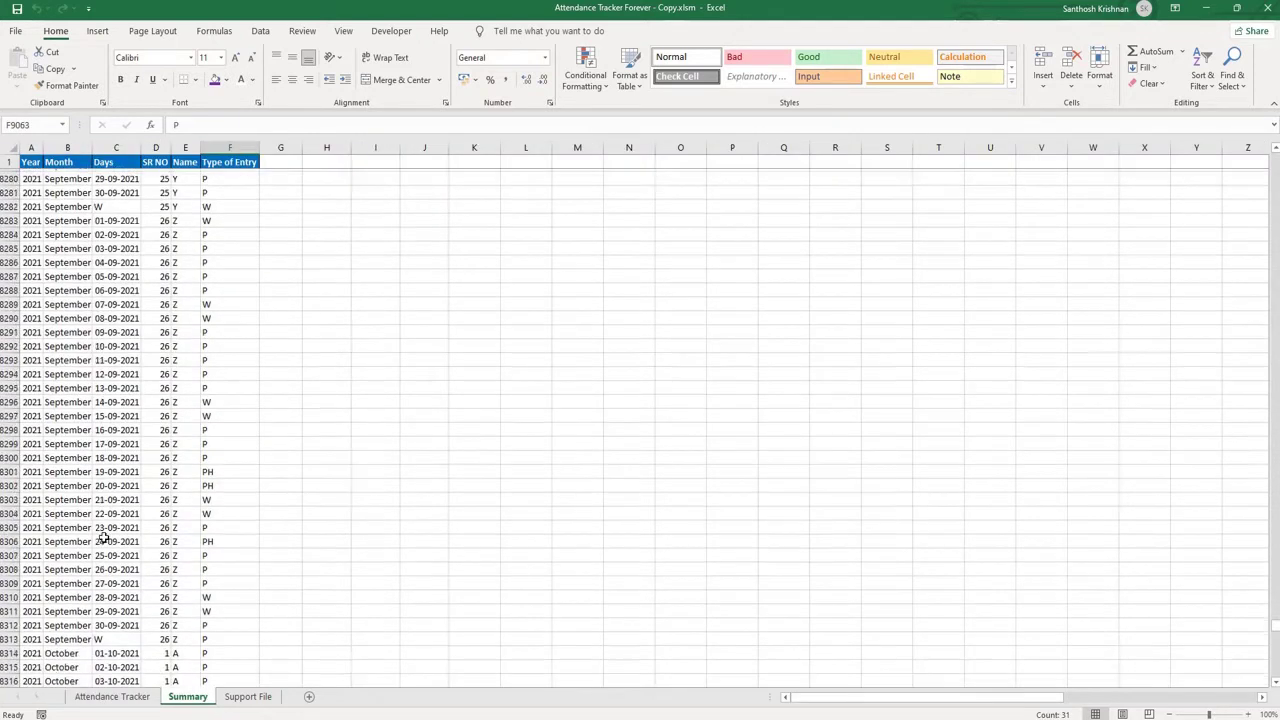
scroll(104, 538, "down", 2)
scroll(104, 538, "down", 4)
scroll(104, 538, "up", 5)
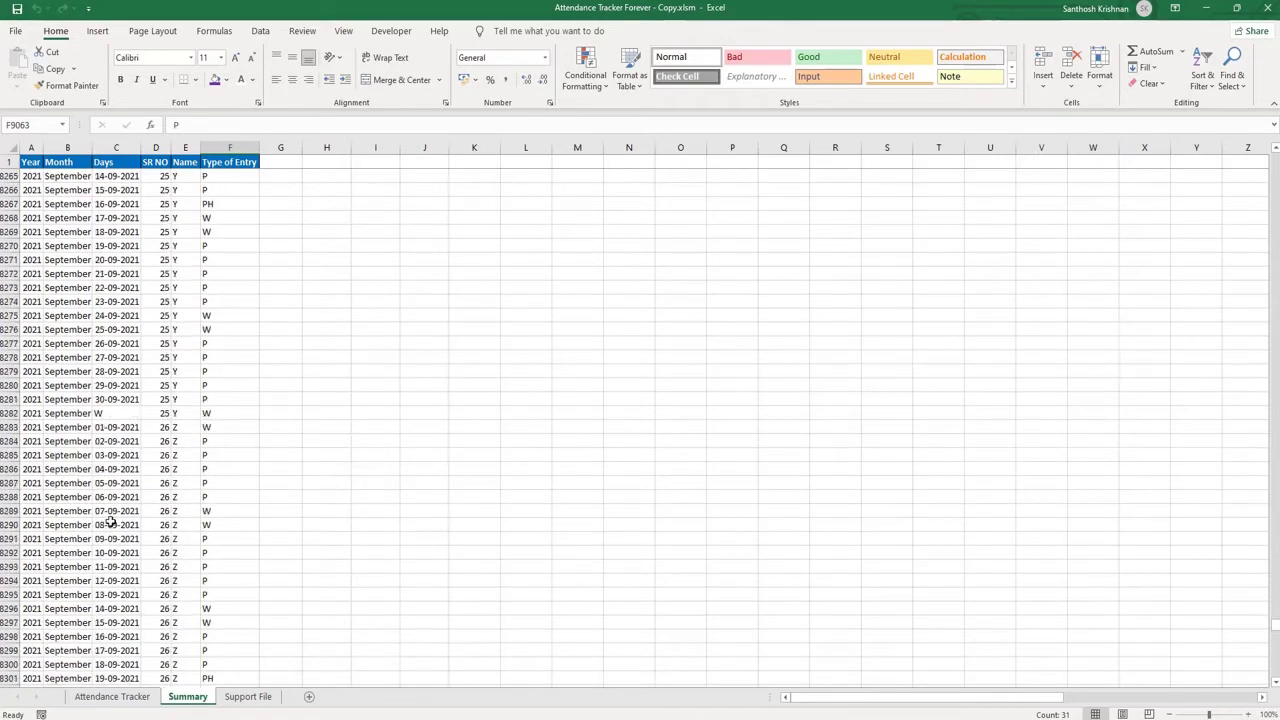
left_click(50, 404)
key("ctrl+Home")
key("ctrl+shift+Right")
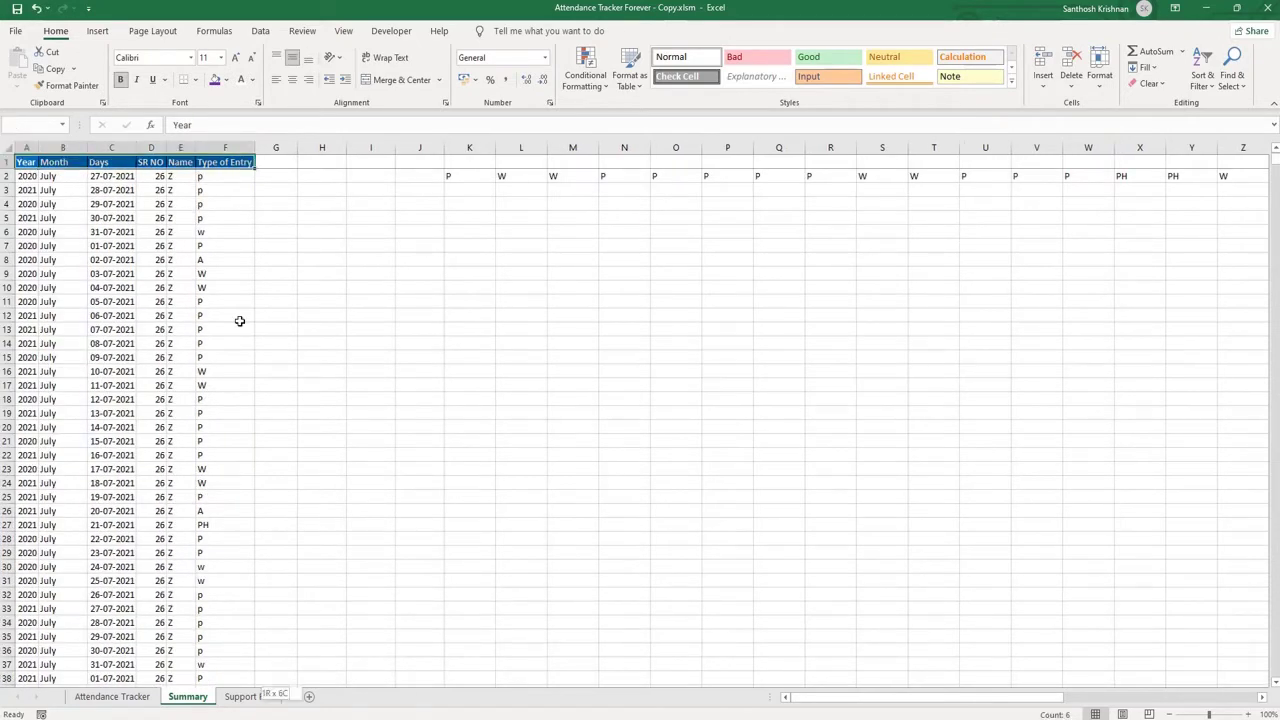
key("ctrl+shift+Down")
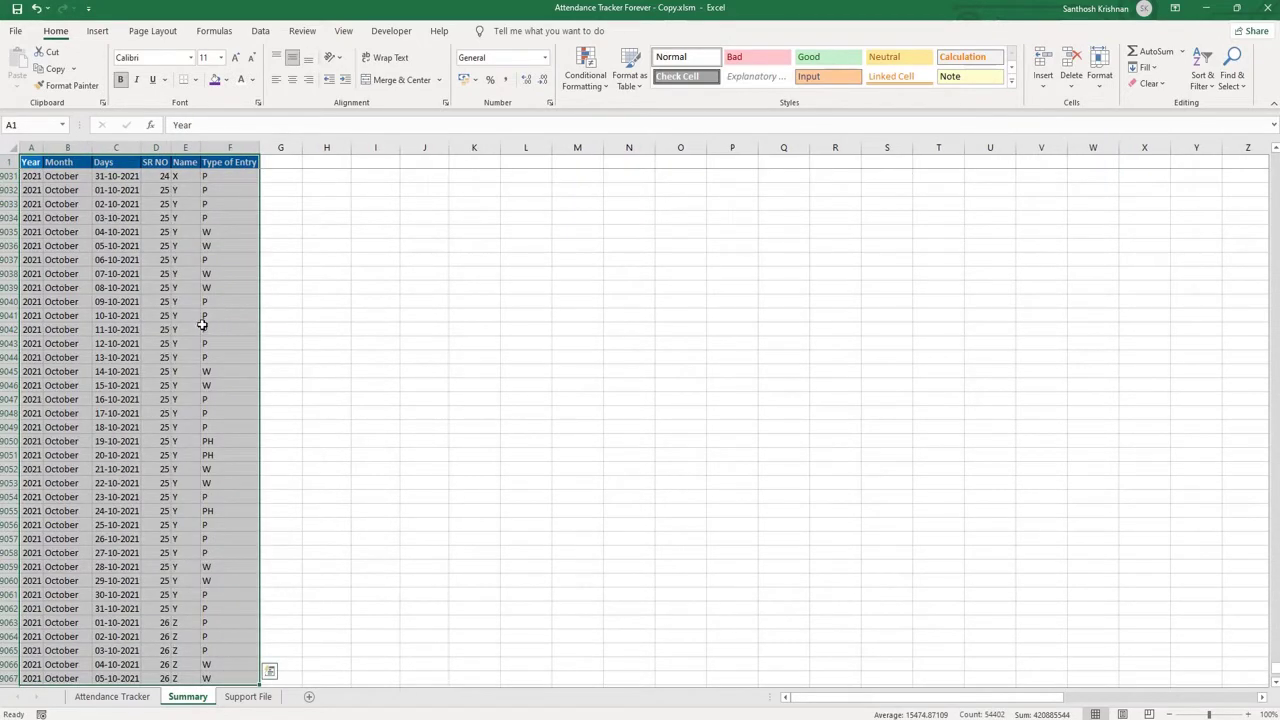
scroll(202, 325, "down", 2)
- Insert a PivotTable from the selection on a new worksheet
left_click(97, 31)
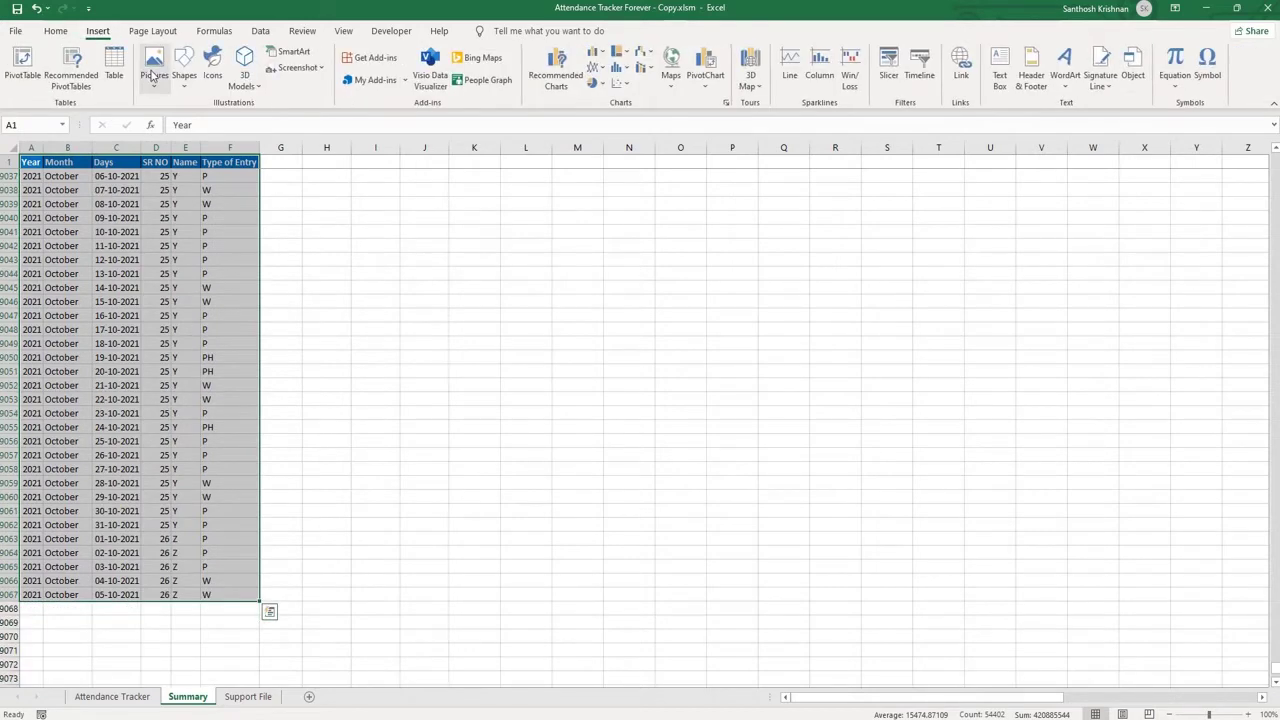
left_click(24, 62)
left_click(662, 471)
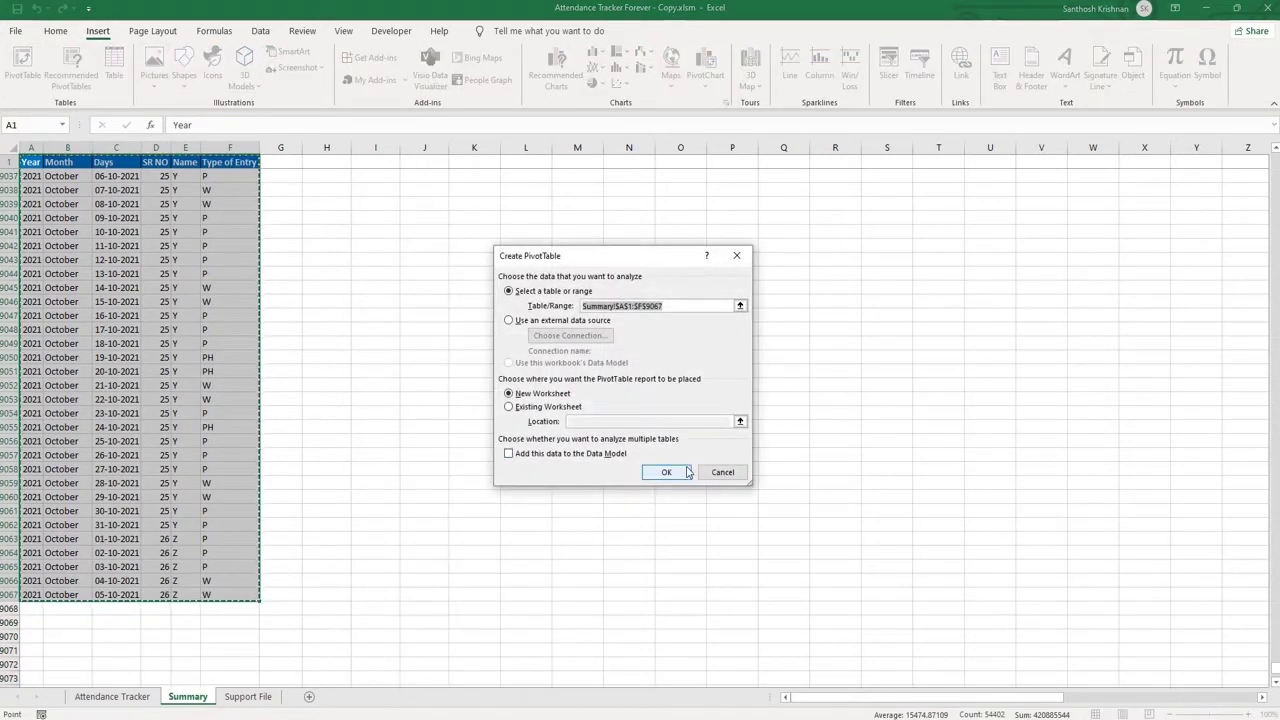
double_click(190, 700)
- Name the sheet Pivot and put Name in rows, Type of Entry in columns, SR NO in values
type("Pivot")
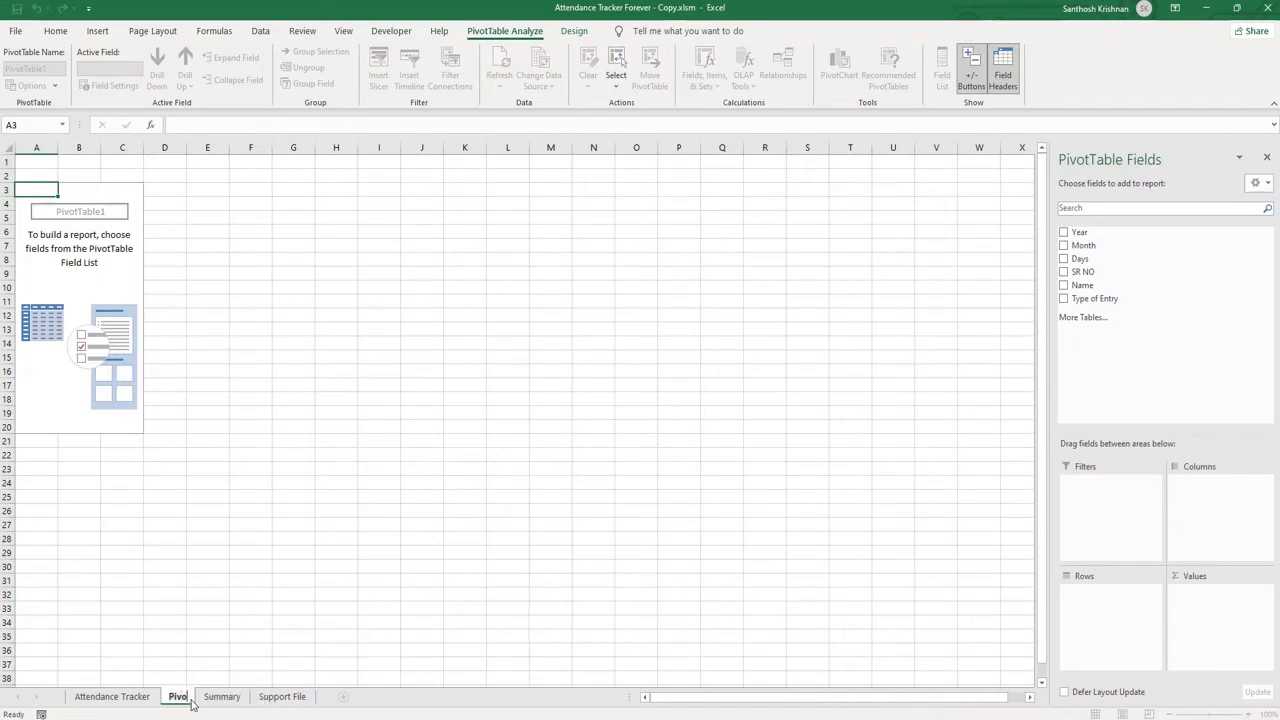
key("Return")
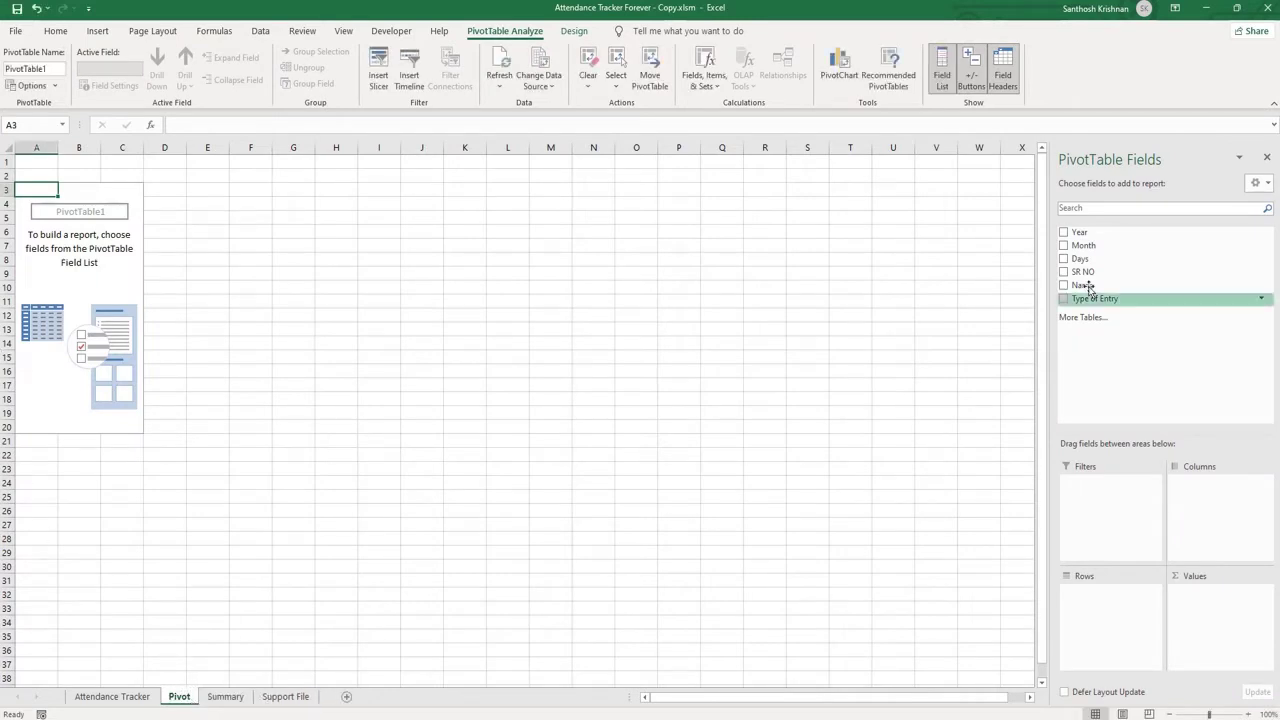
left_click_drag(1082, 285, 1105, 595)
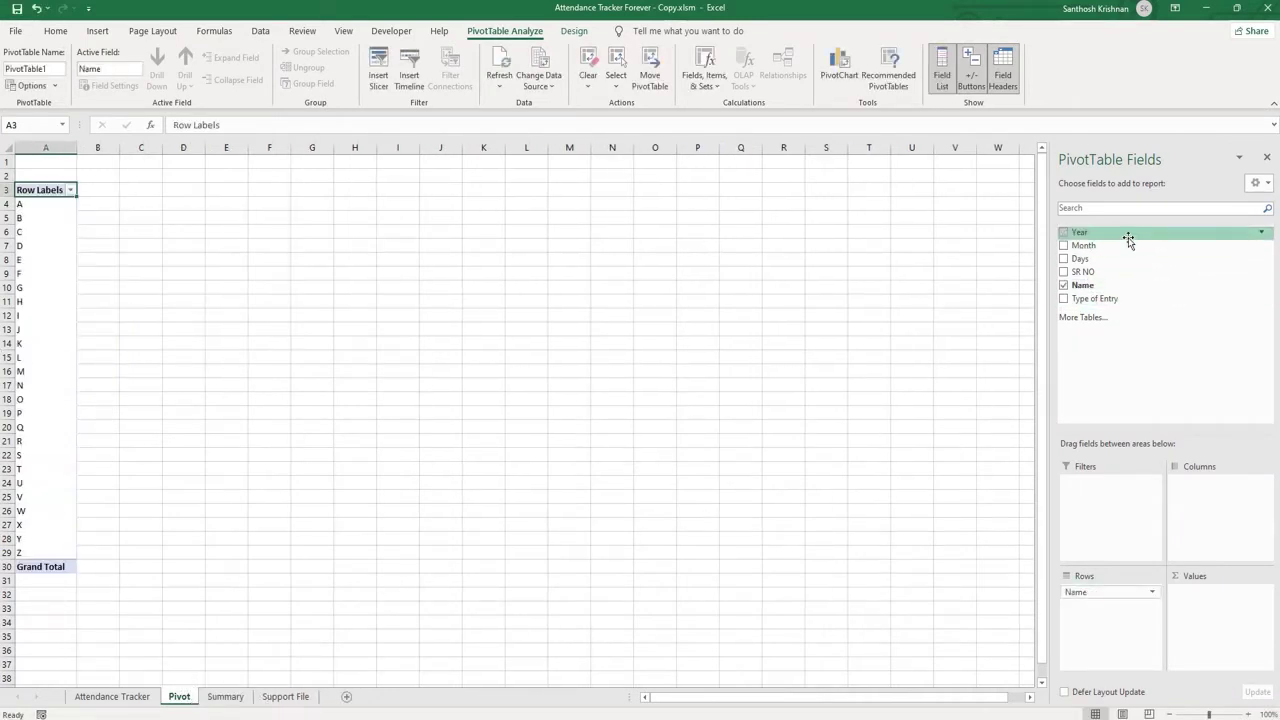
mouse_move(1095, 298)
left_mouse_down()
mouse_move(1215, 543)
mouse_move(1225, 516)
left_mouse_up()
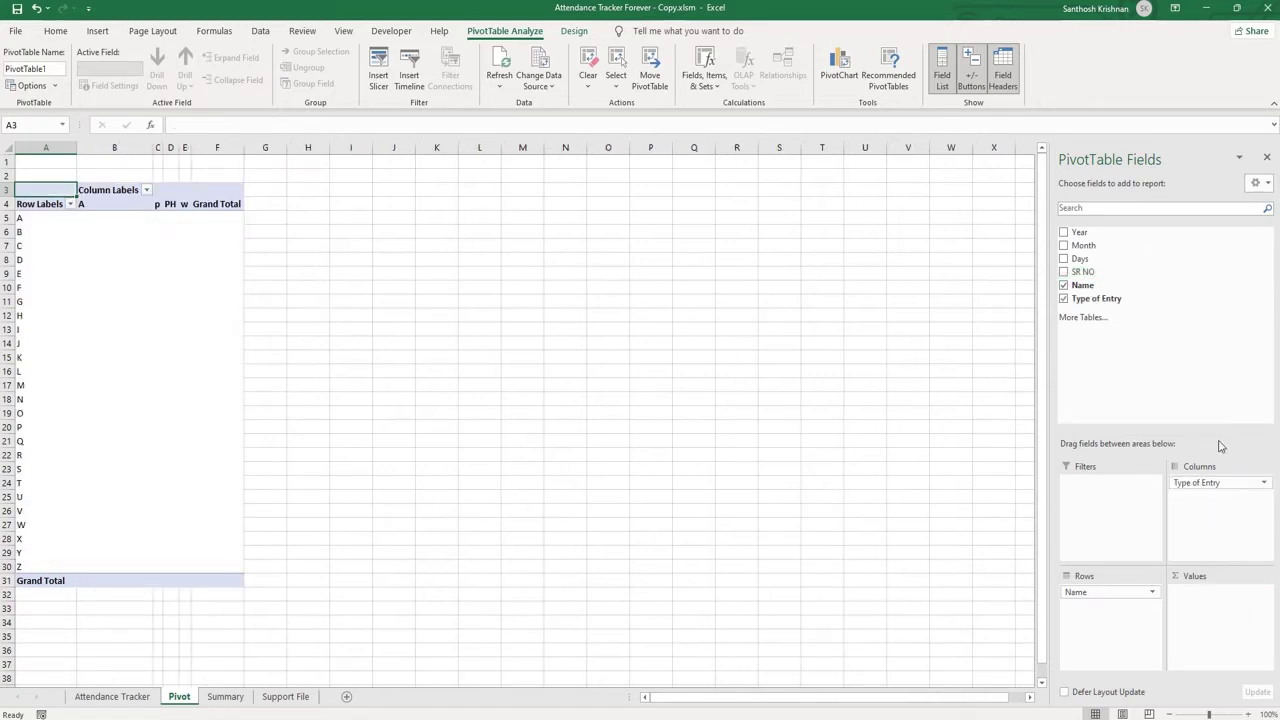
left_click_drag(1095, 271, 1220, 614)
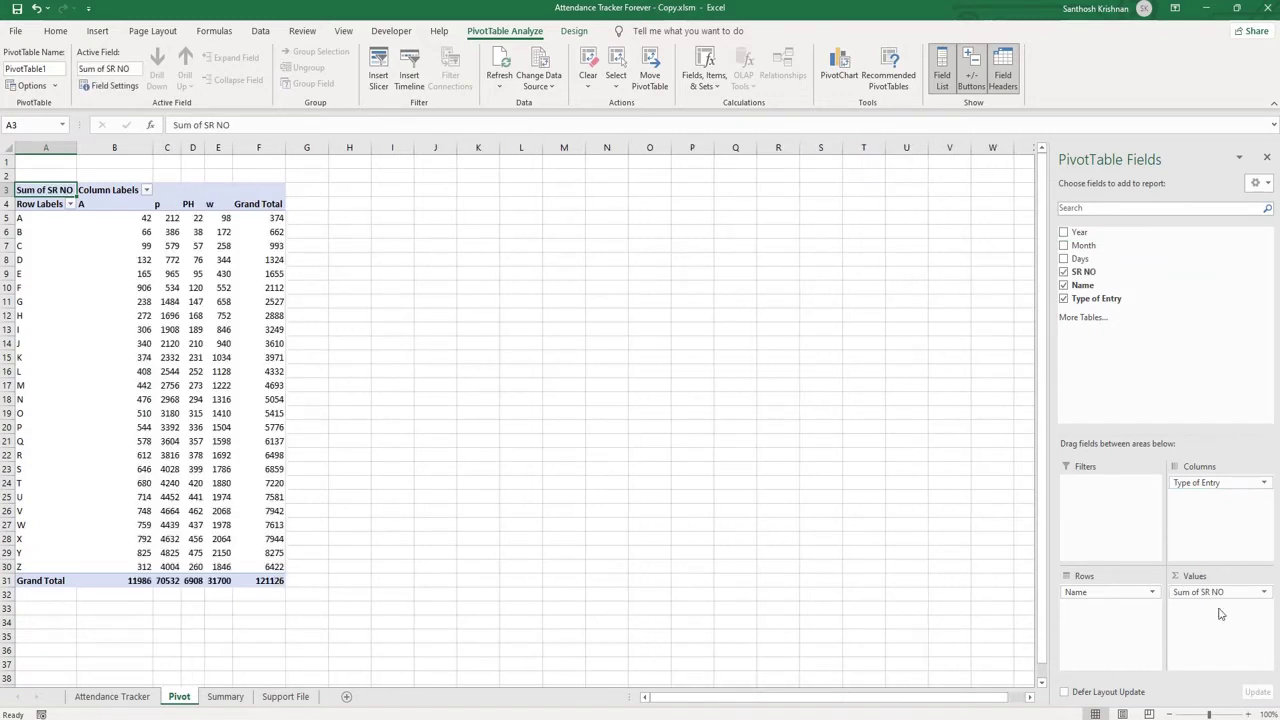
- Change the SR NO value field to summarise by Count
left_click(1210, 592)
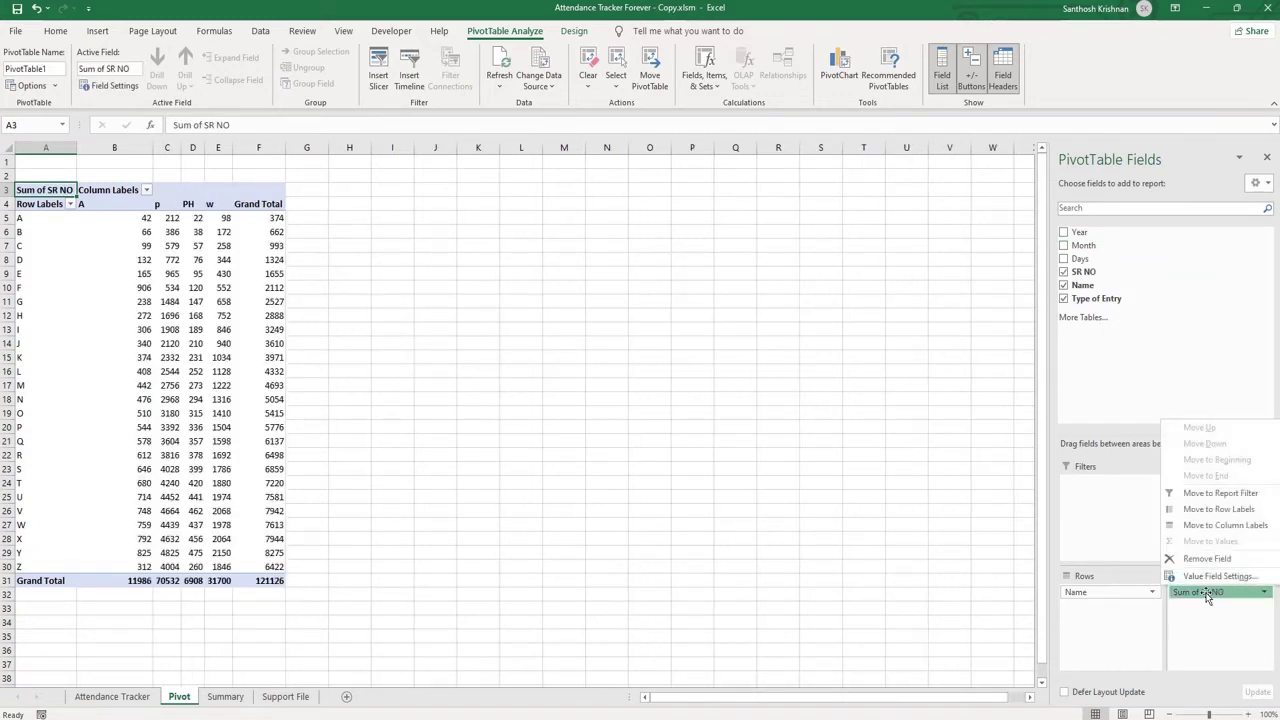
left_click(1207, 594)
left_click(1207, 594)
left_click(1215, 577)
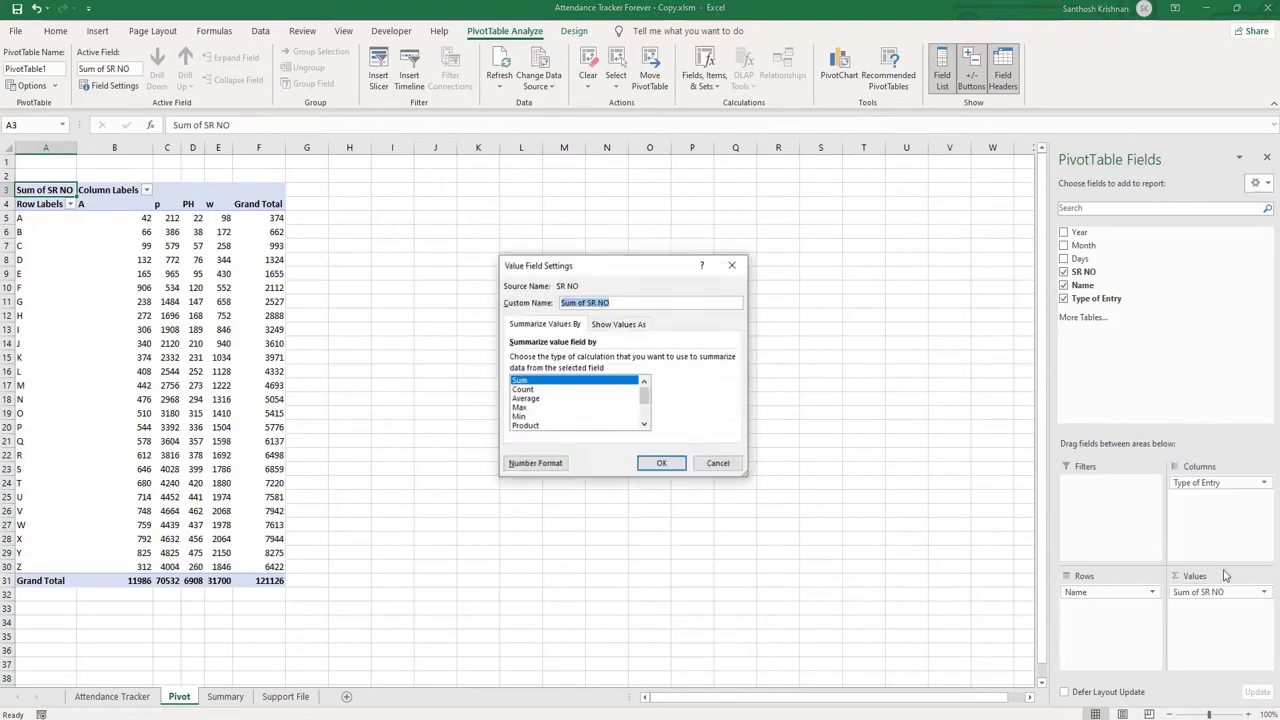
left_click(522, 389)
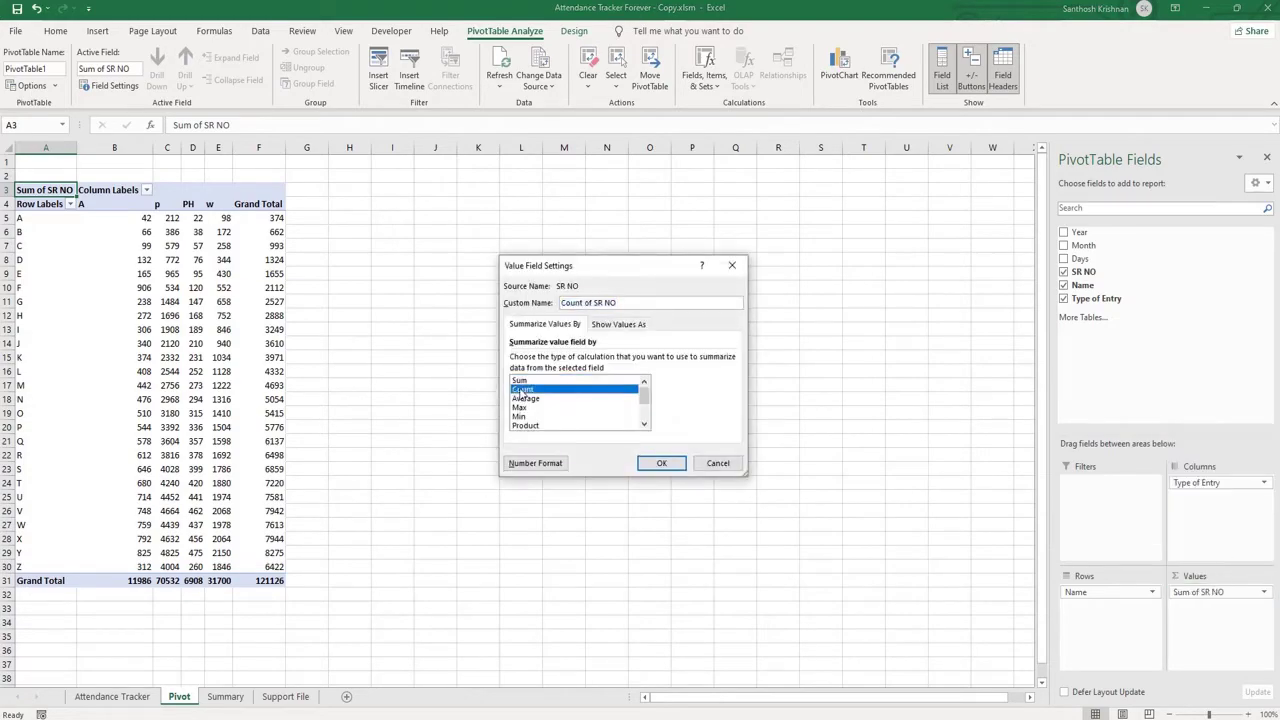
left_click(661, 463)
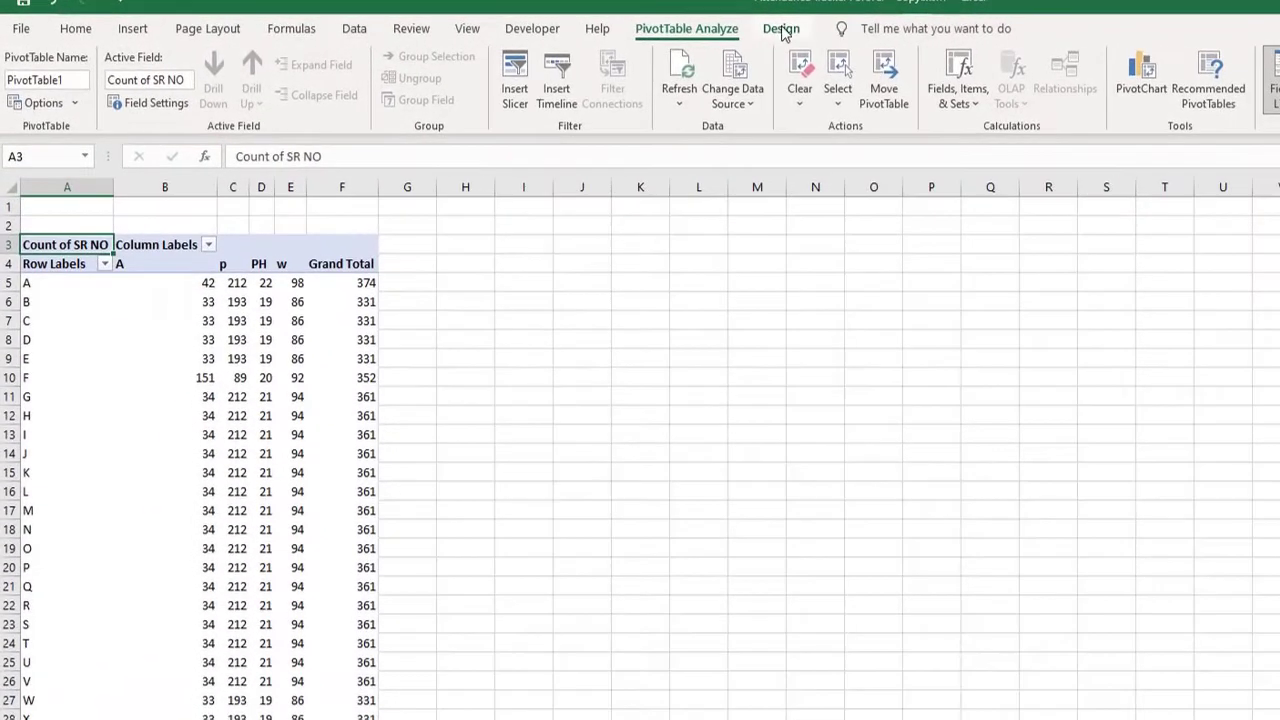
- Show the pivot in tabular form and centre its count values
left_click(672, 29)
left_click(122, 98)
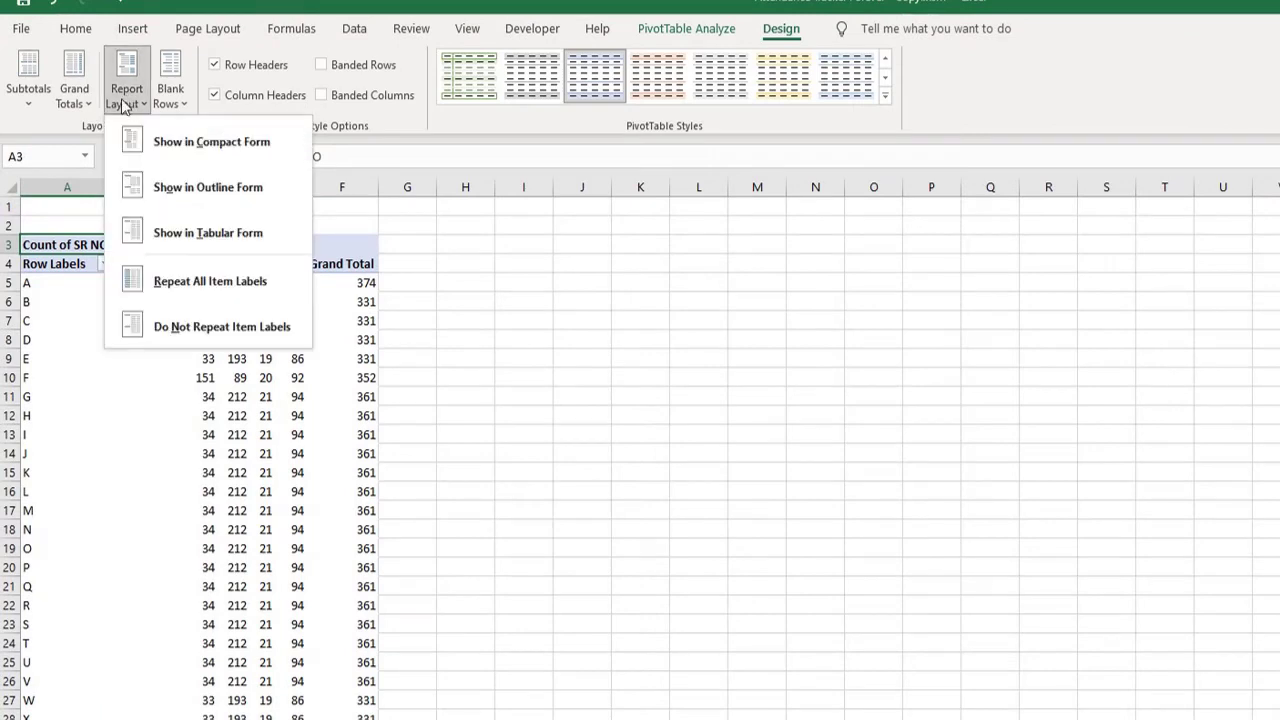
left_click(206, 240)
mouse_move(160, 282)
left_mouse_down()
mouse_move(444, 715)
mouse_move(528, 718)
left_mouse_up()
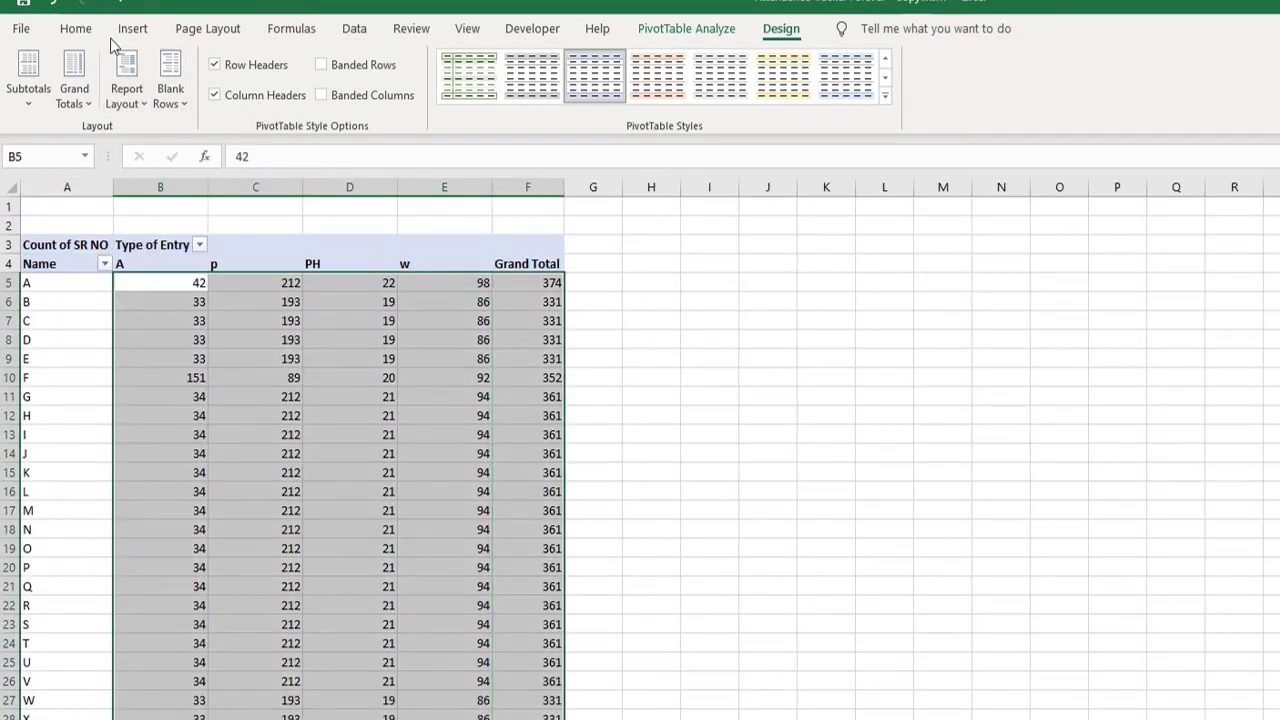
left_click(78, 30)
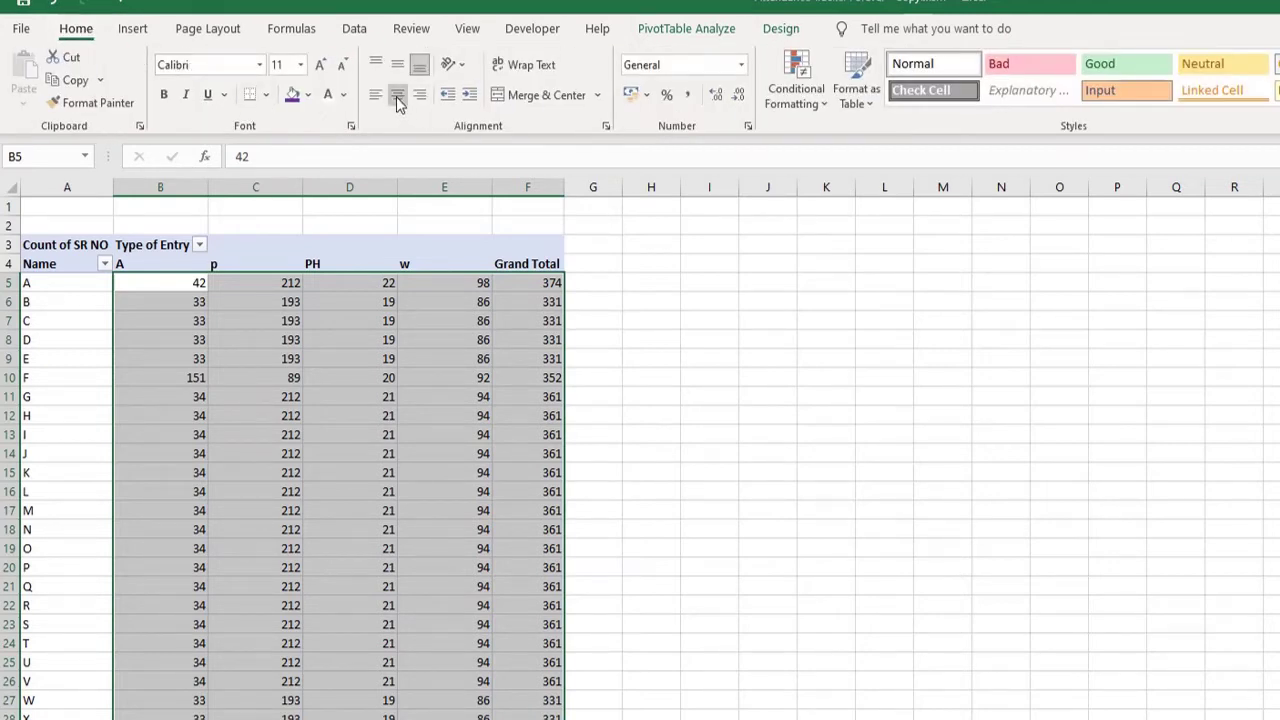
left_click(397, 94)
- Filter Type of Entry to only A and p, then copy the filtered pivot
left_click(160, 245)
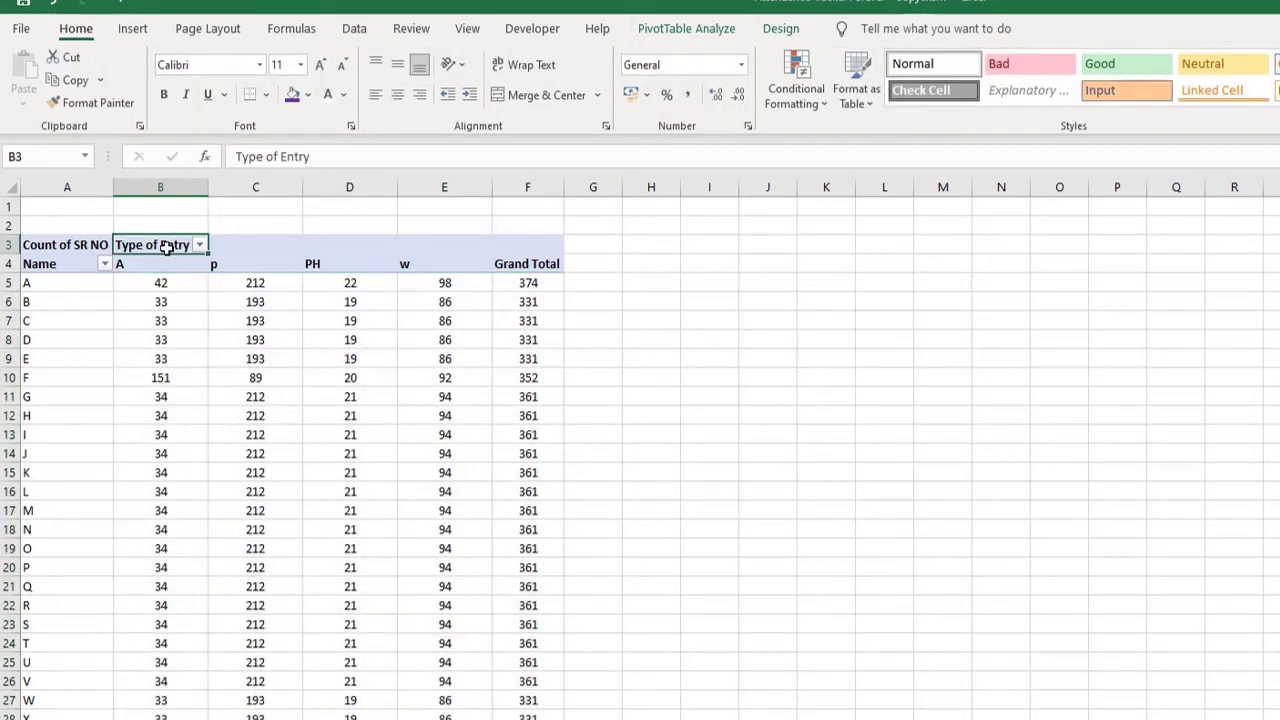
left_click(199, 245)
key("Tab")
key("space")
key("Down")
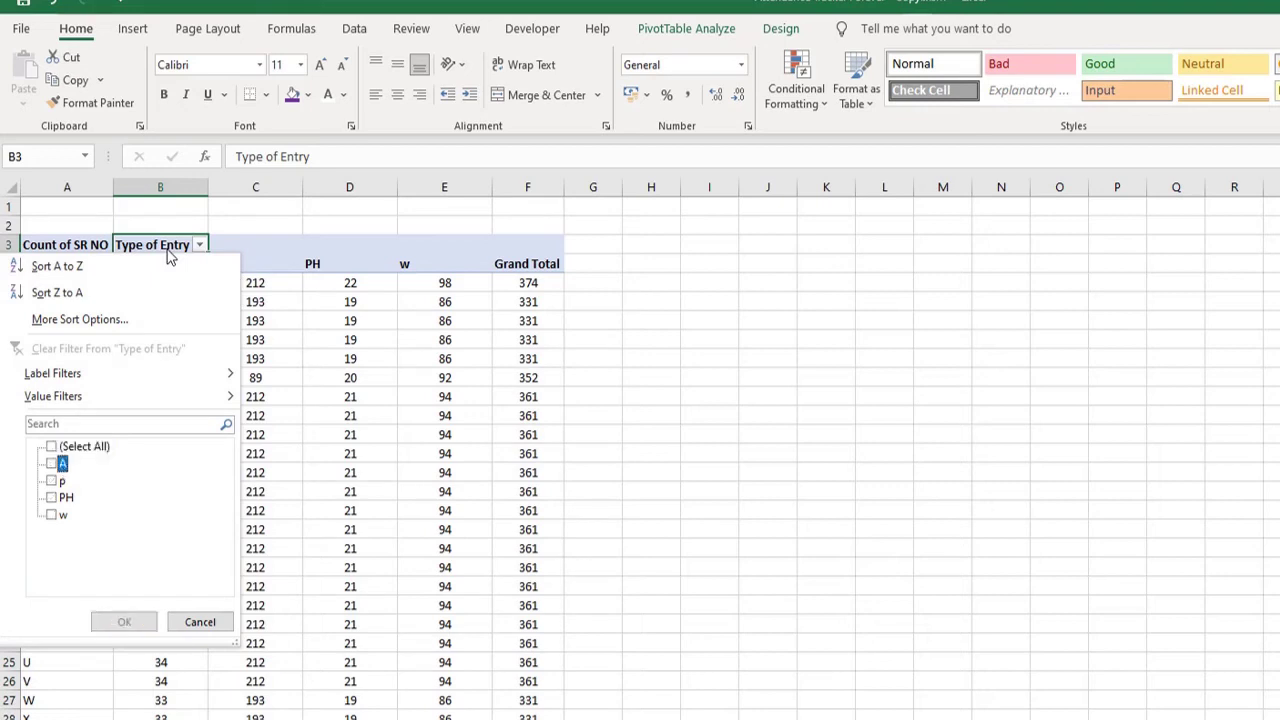
key("space")
key("Down")
key("space")
key("Up")
key("Return")
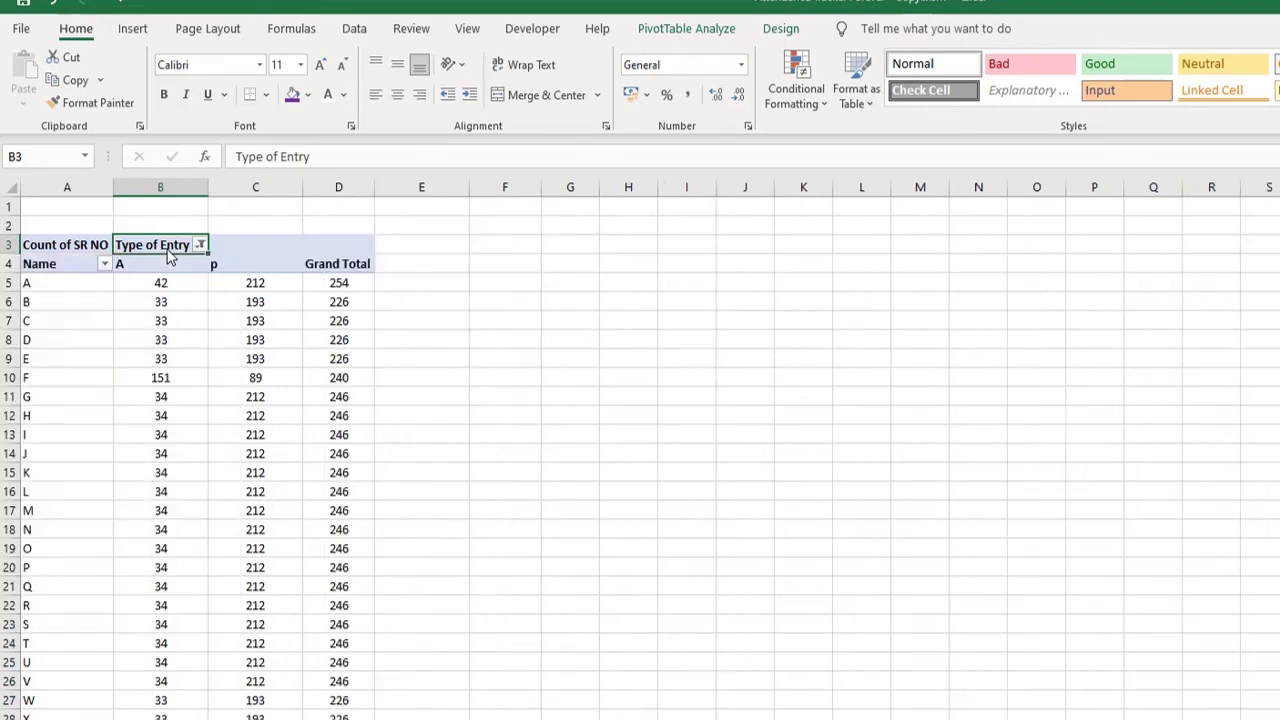
left_click_drag(52, 245, 349, 715)
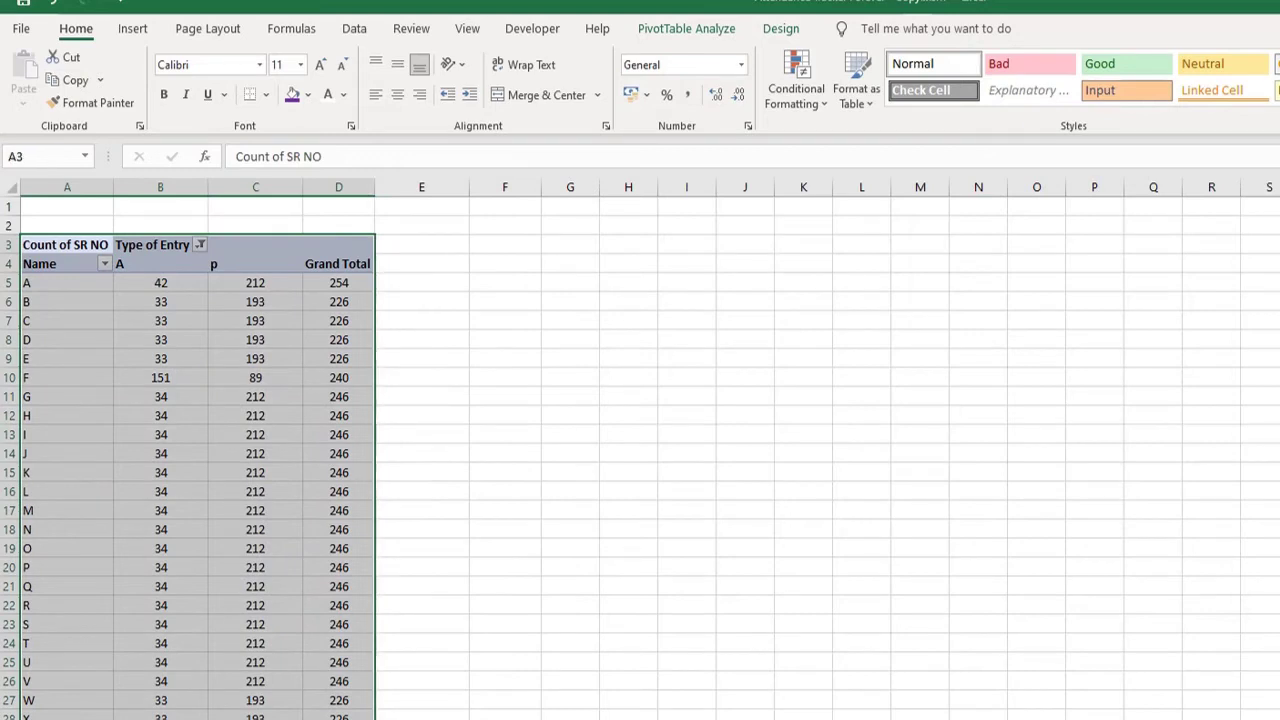
key("ctrl+c")
- Paste a pivot copy at F3 with Month as its rows instead of Name
left_click(494, 243)
key("ctrl+v")
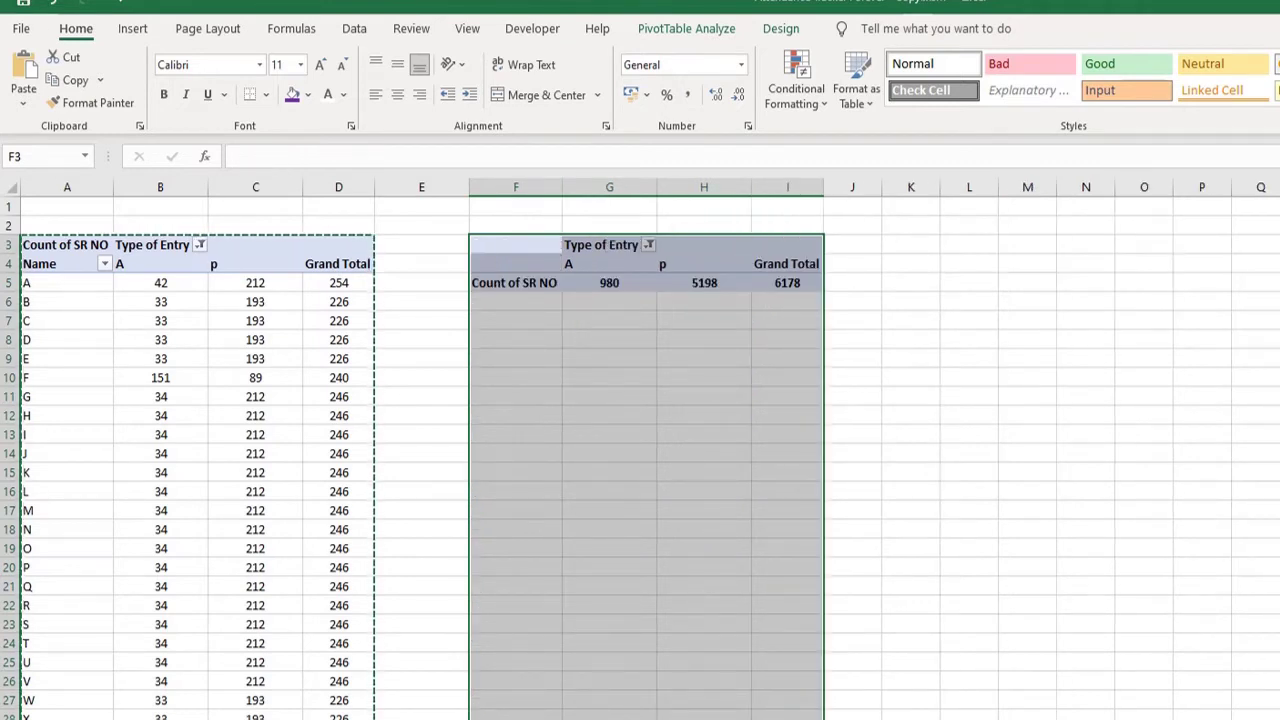
mouse_move(514, 244)
left_mouse_down()
mouse_move(793, 440)
mouse_move(790, 452)
left_mouse_up()
key("ctrl+c")
- Paste another pivot copy at K3 for counting A and p by Year
left_click(921, 244)
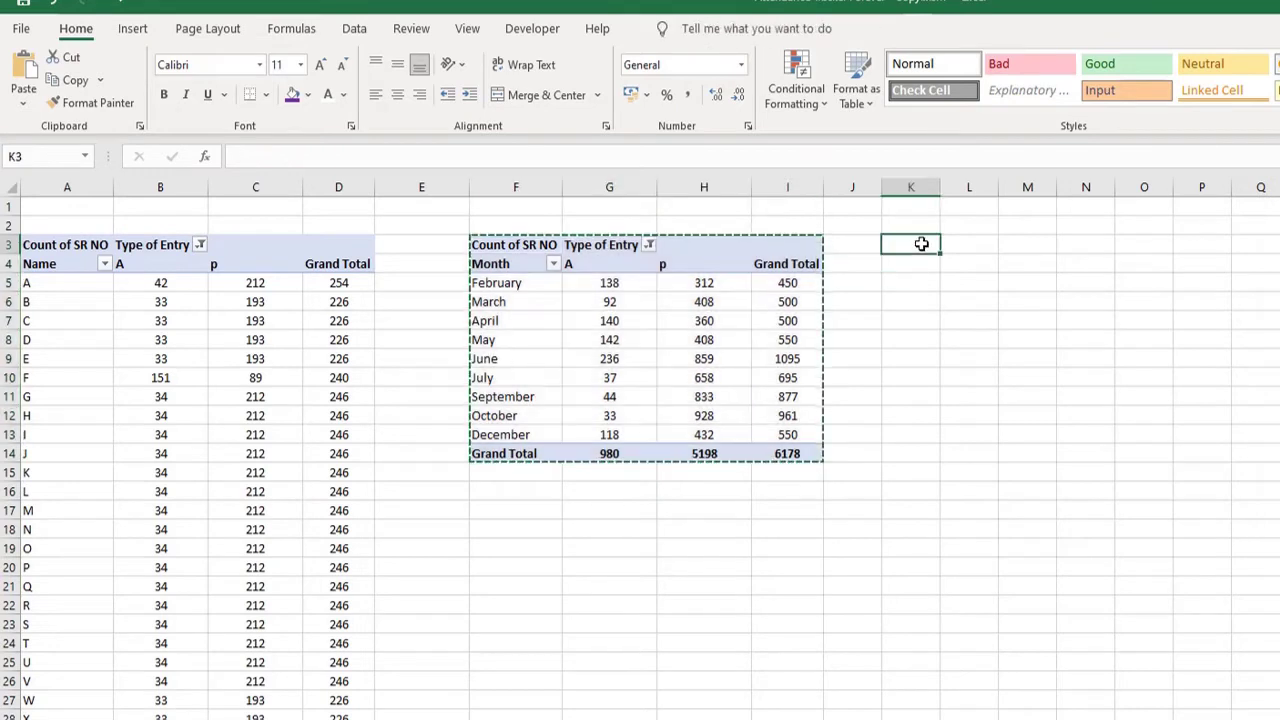
key("ctrl+v")
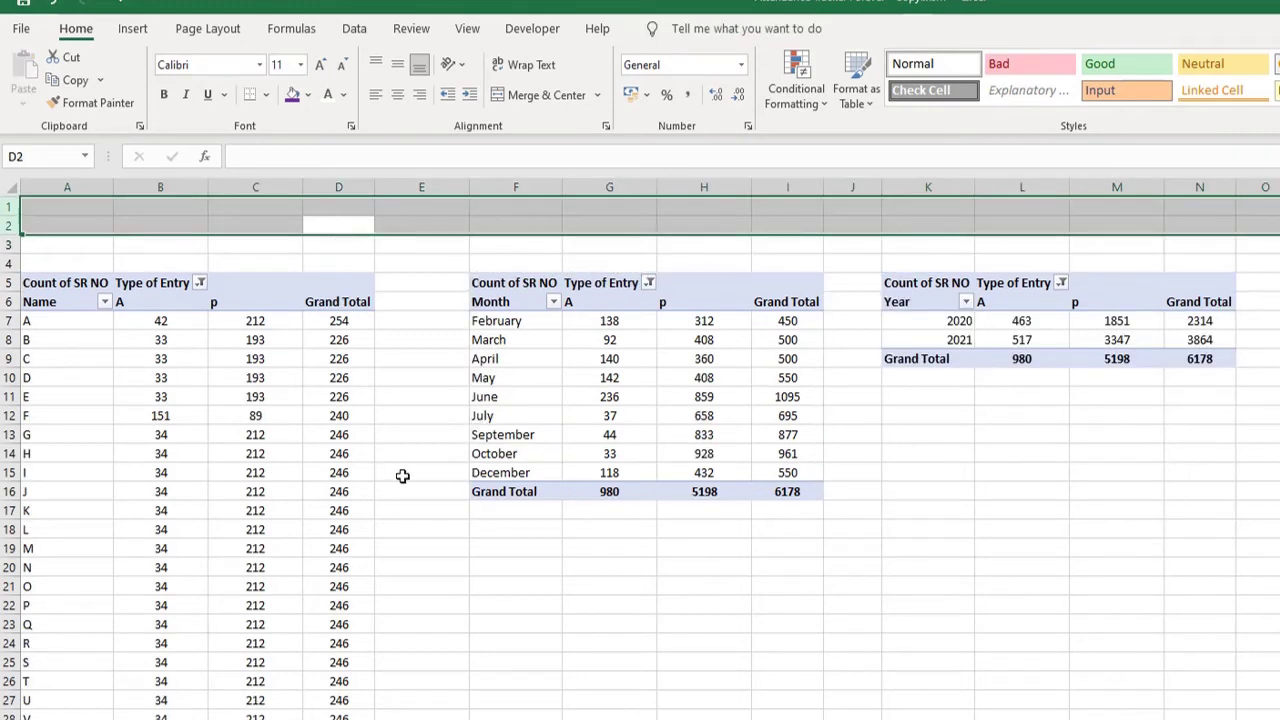
left_click(401, 474)
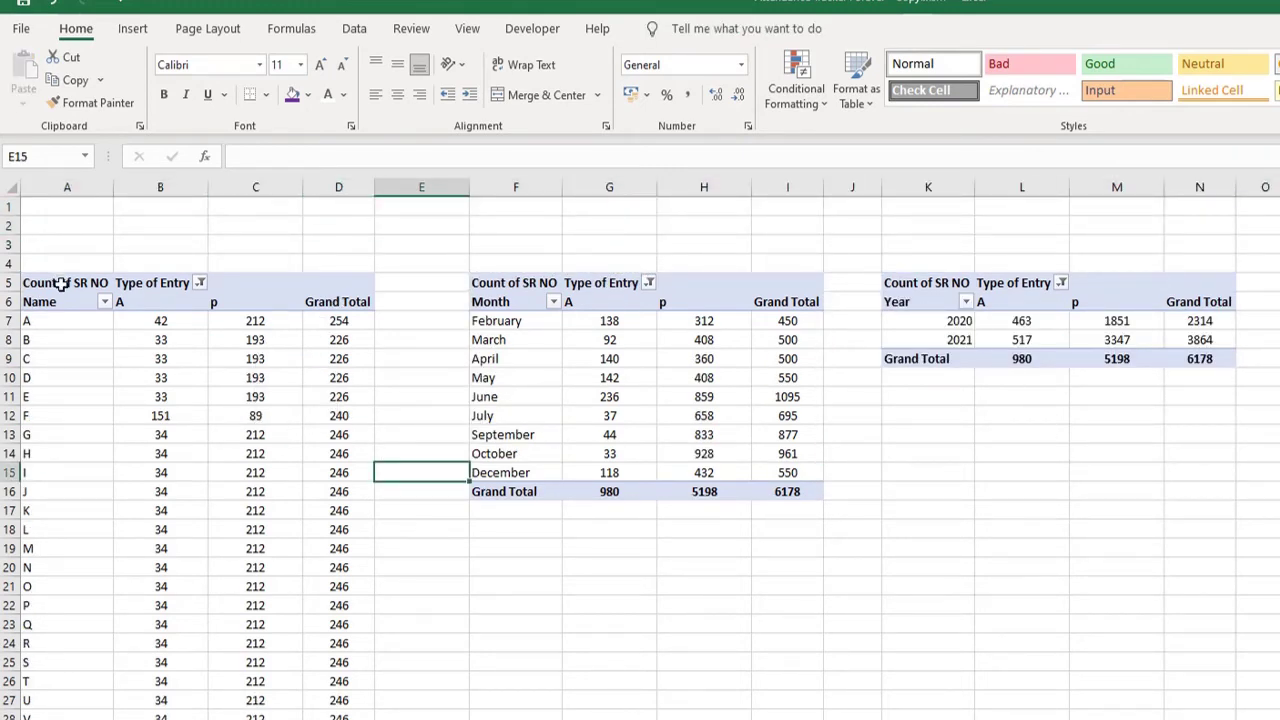
- Select the Name pivot's A and p counts and bring up the column chart choices
left_click_drag(62, 296, 255, 718)
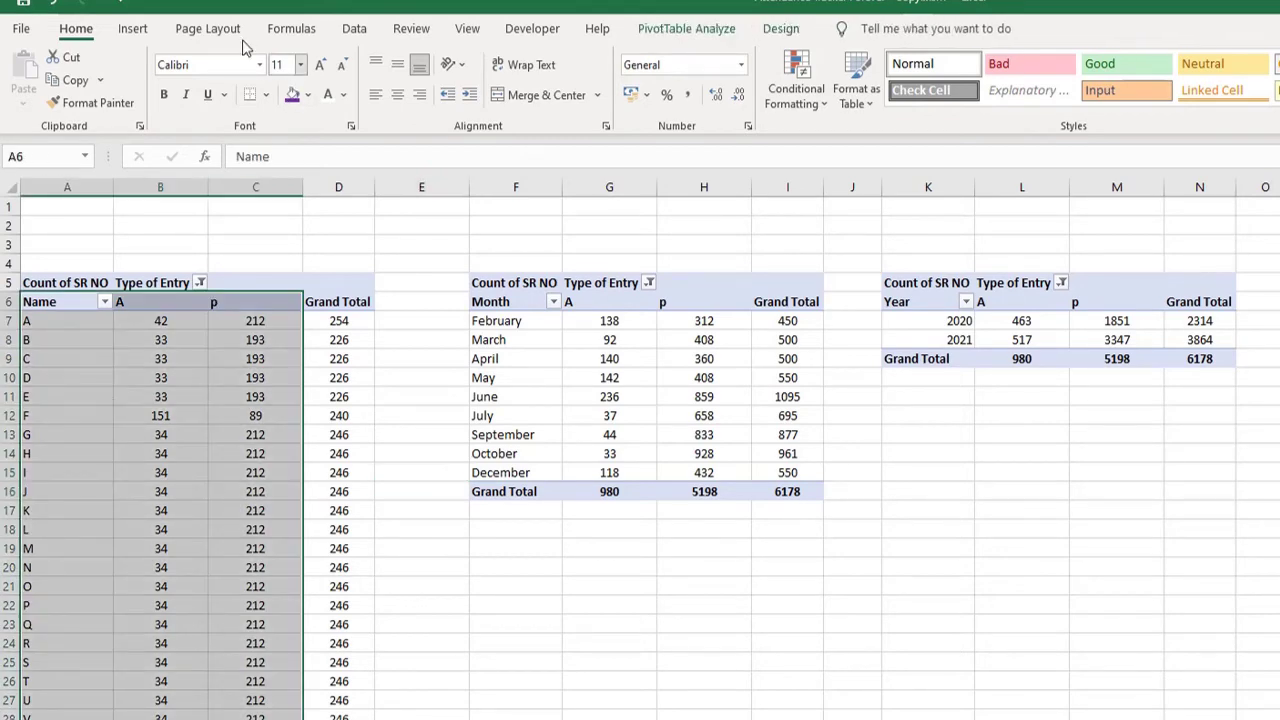
left_click(133, 30)
key("alt+n")
key("c")
key("1")
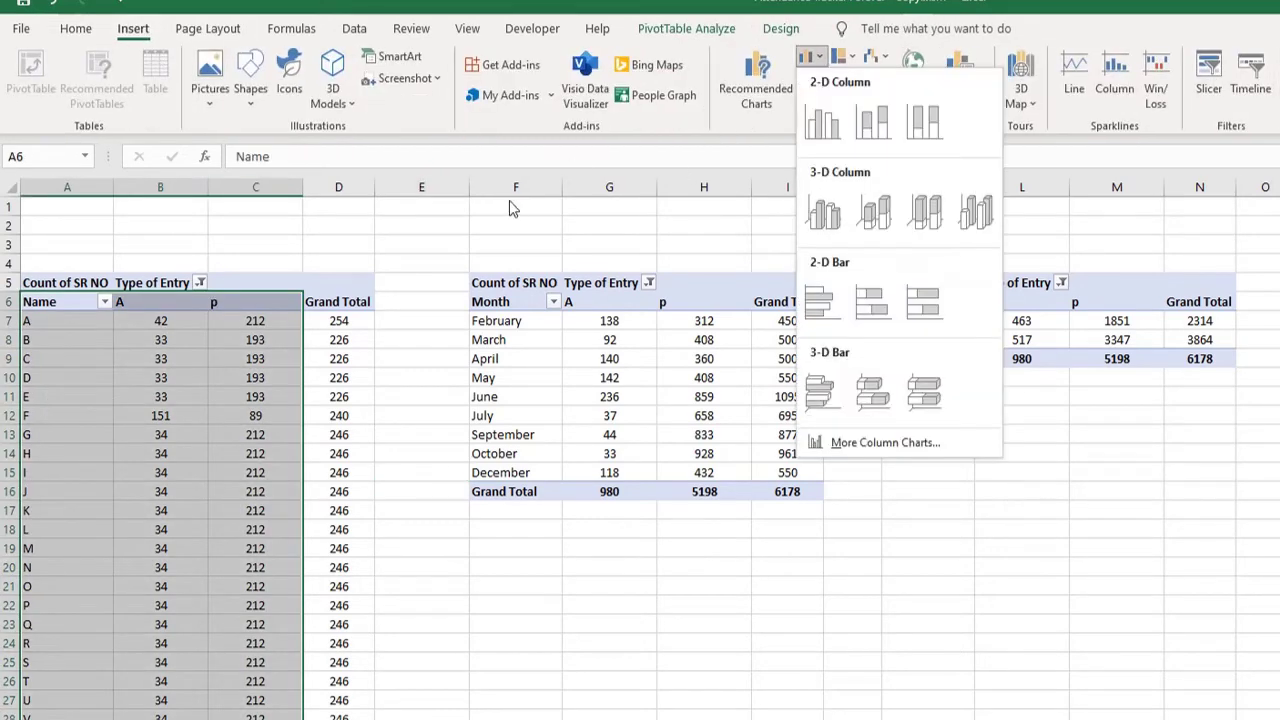
- Insert a clustered column chart by name, hide field buttons, add data labels, and move it below
left_click(833, 135)
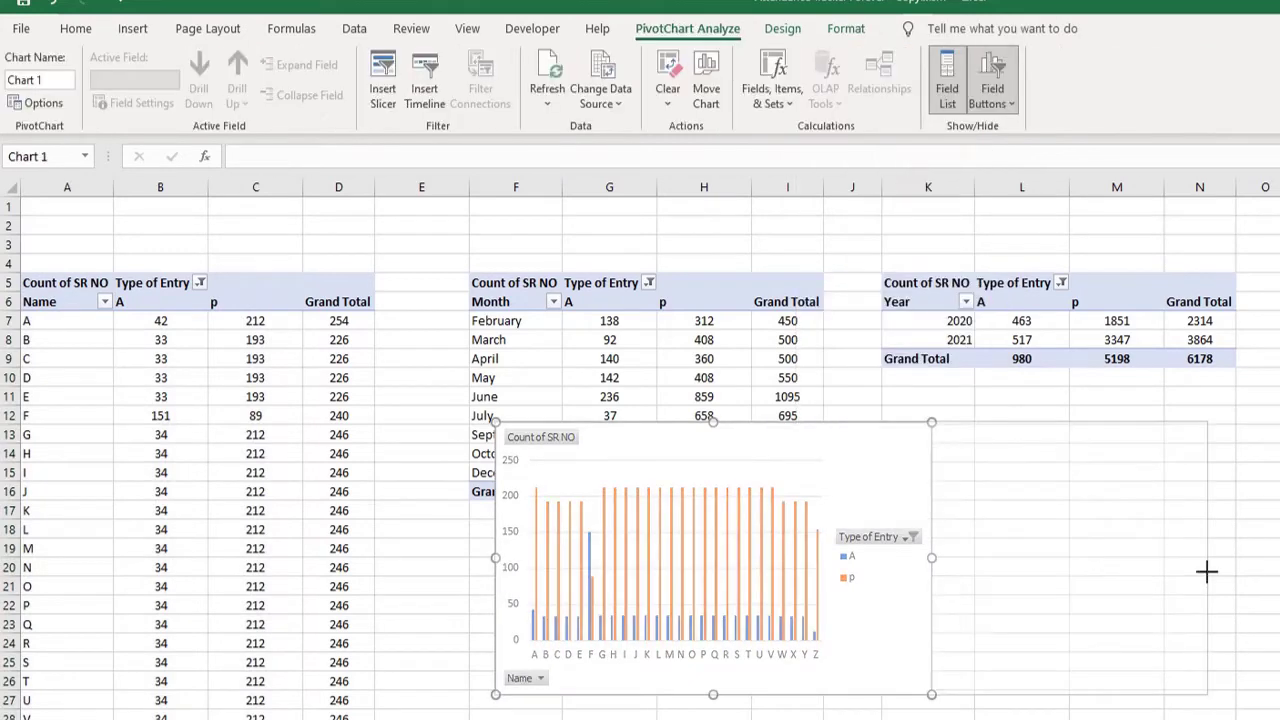
left_click_drag(931, 558, 1207, 558)
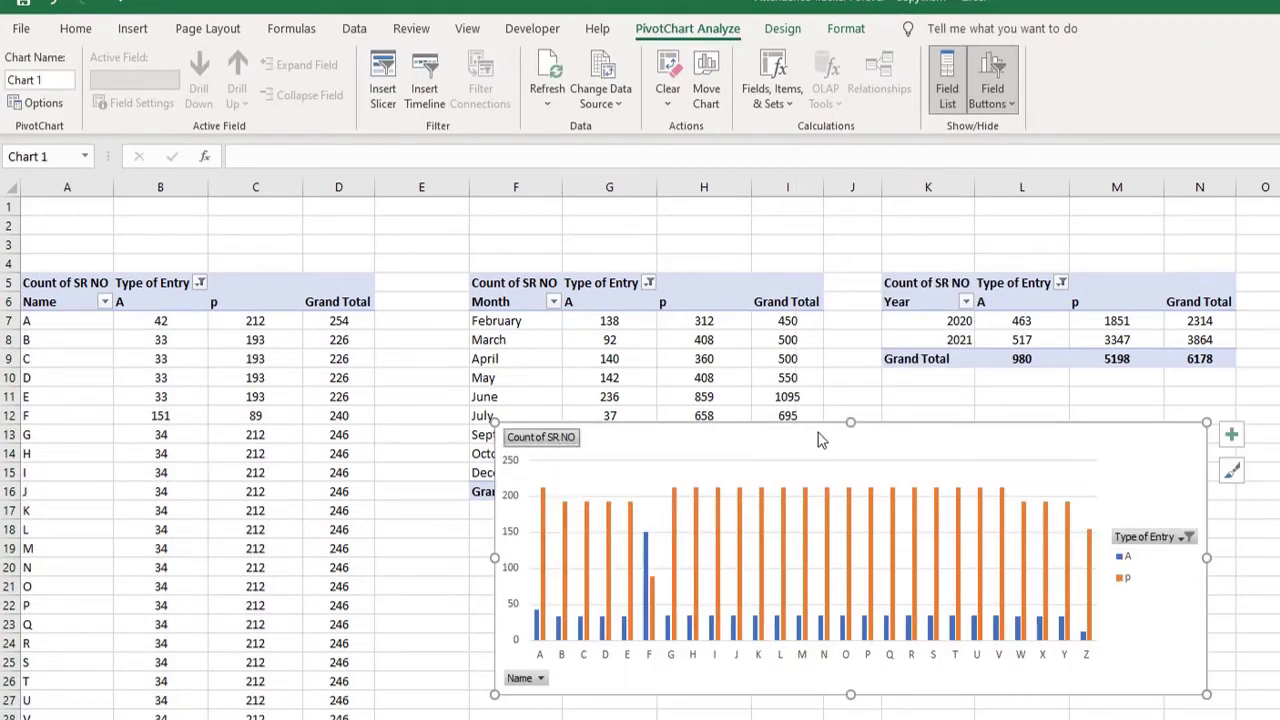
right_click(545, 437)
left_click(640, 651)
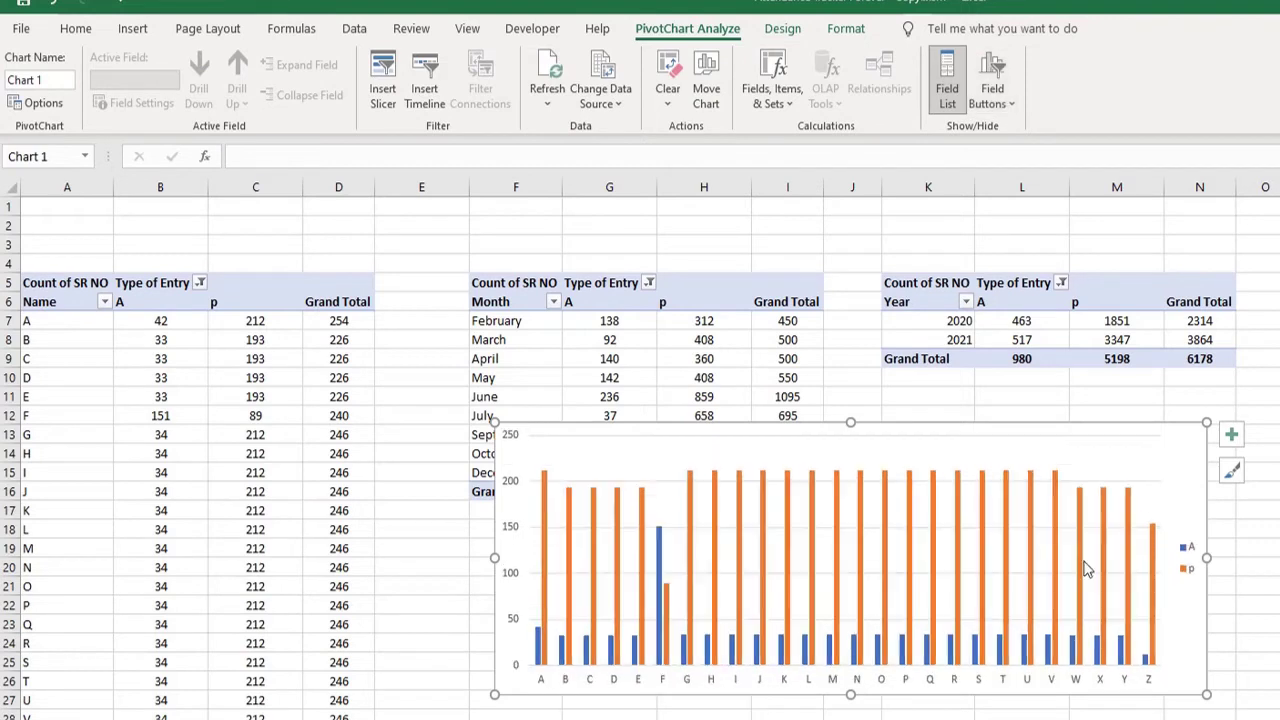
left_click(1183, 558)
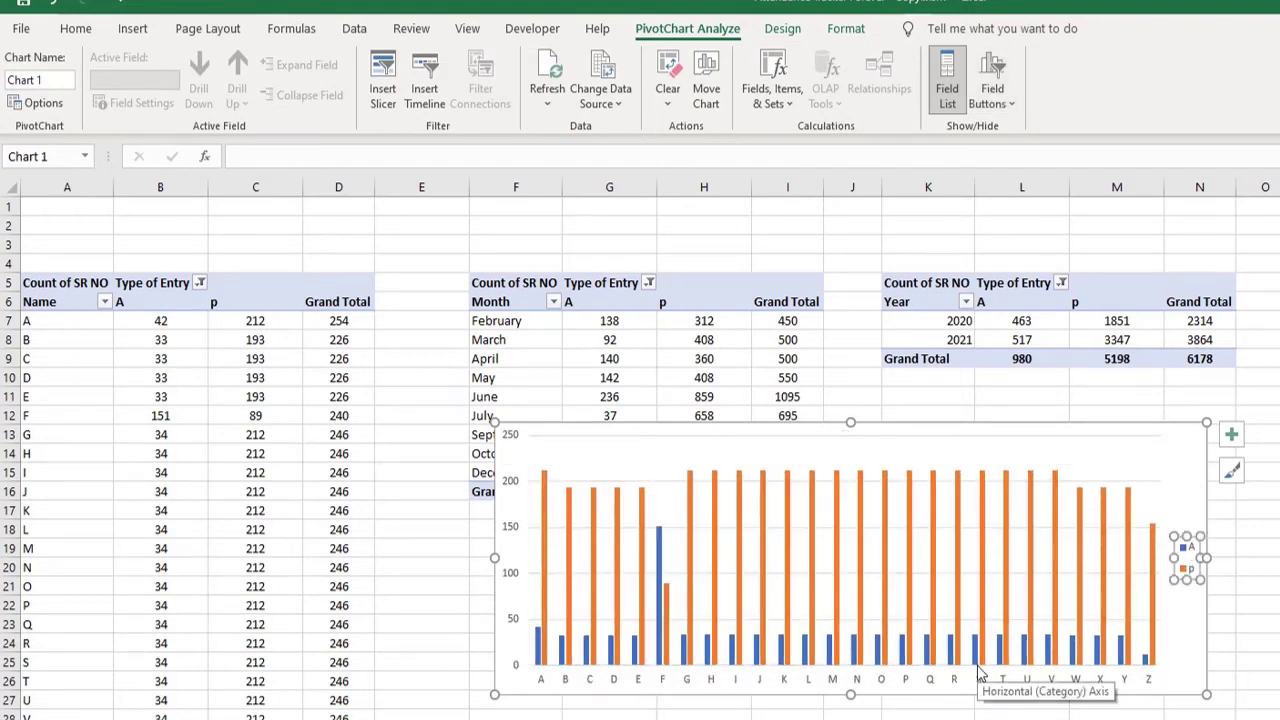
left_click(643, 449)
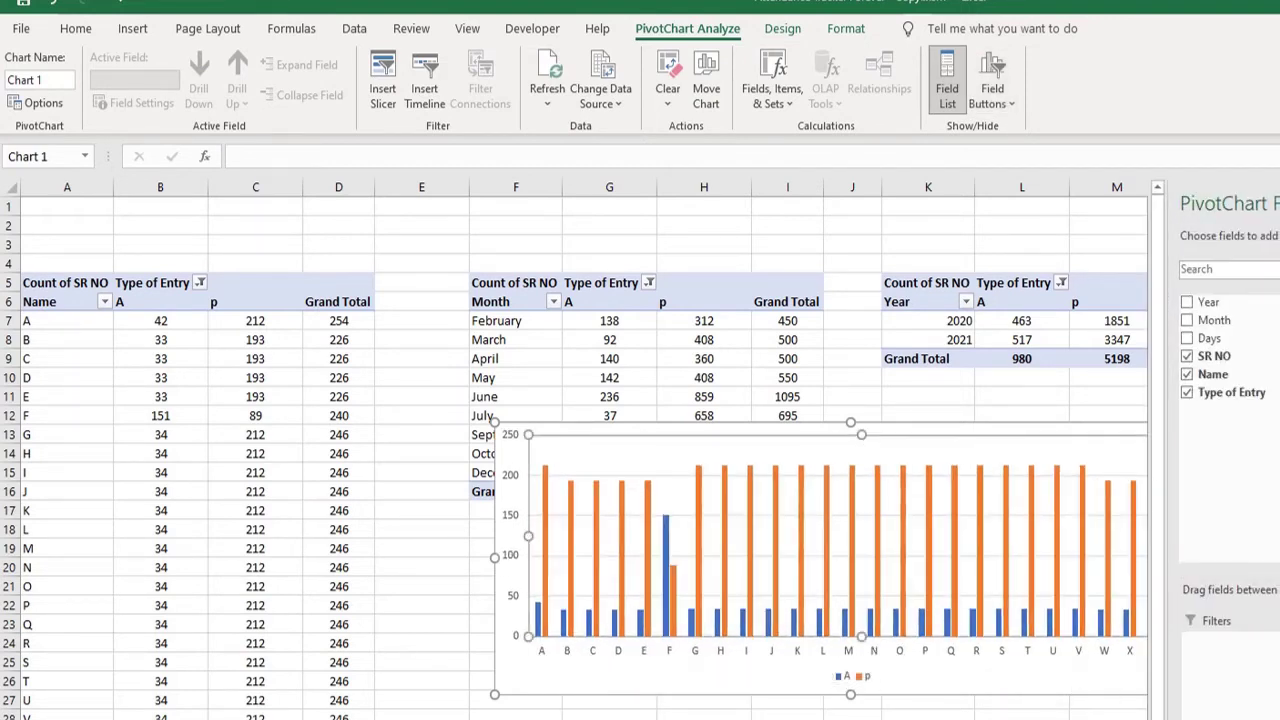
left_click(1231, 438)
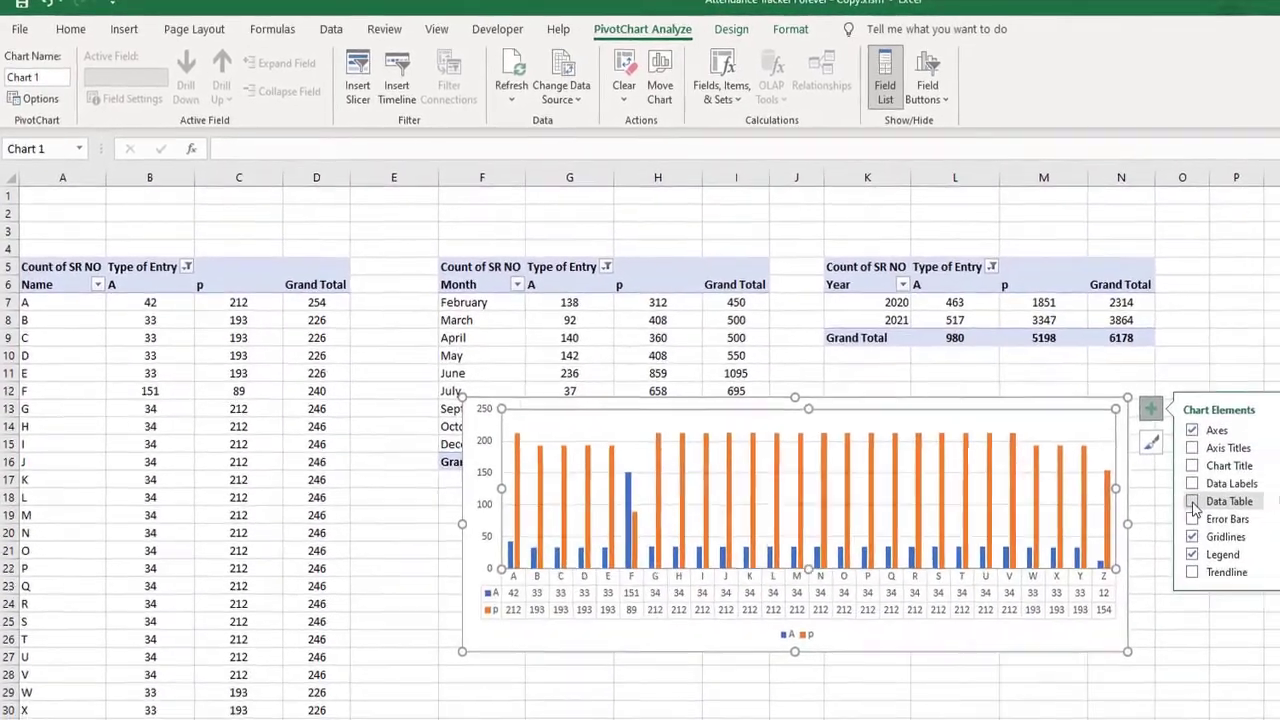
left_click(1272, 513)
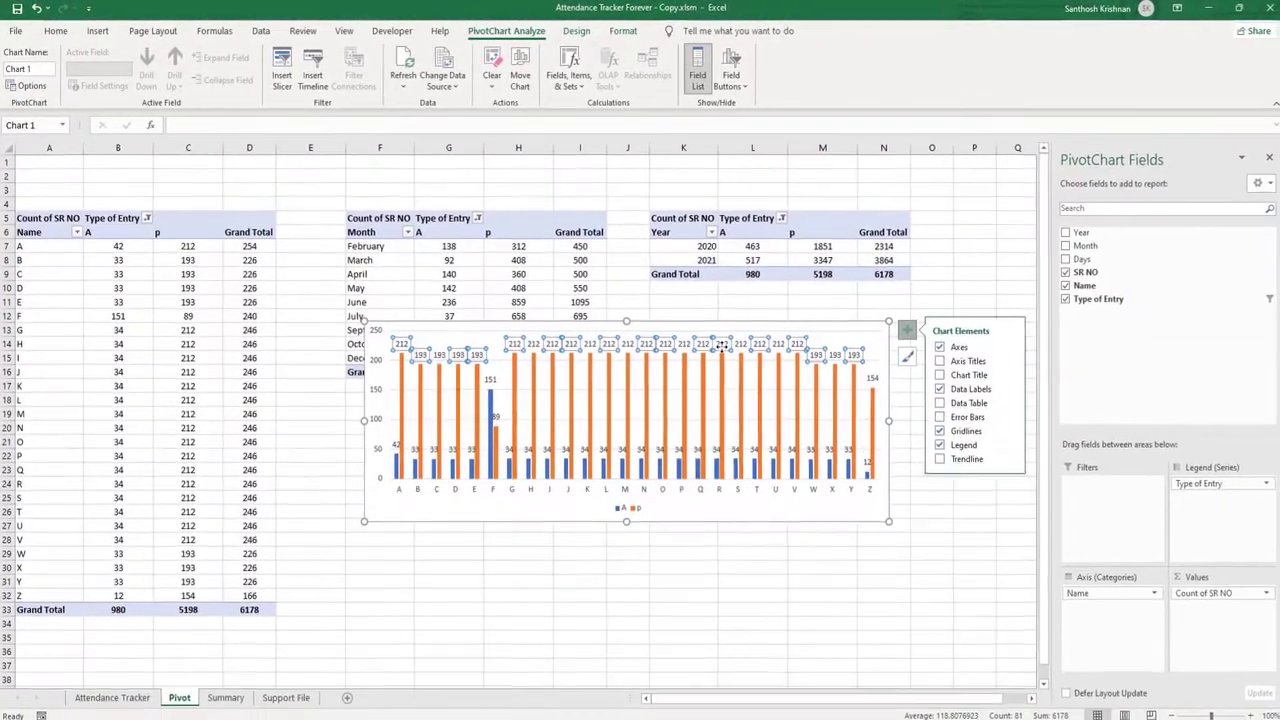
left_click_drag(620, 360, 600, 460)
- Insert a 3-D clustered column chart of the month pivot's A and p counts
left_click_drag(376, 232, 517, 357)
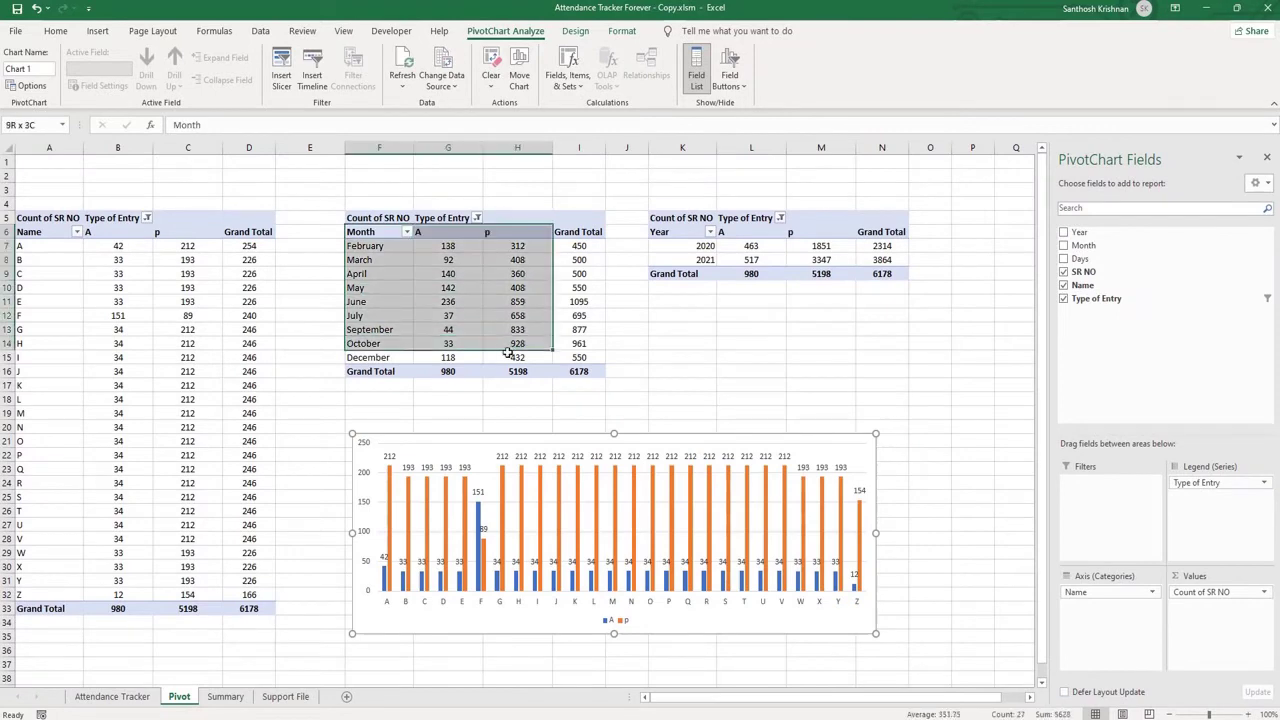
left_click(97, 31)
left_click(604, 53)
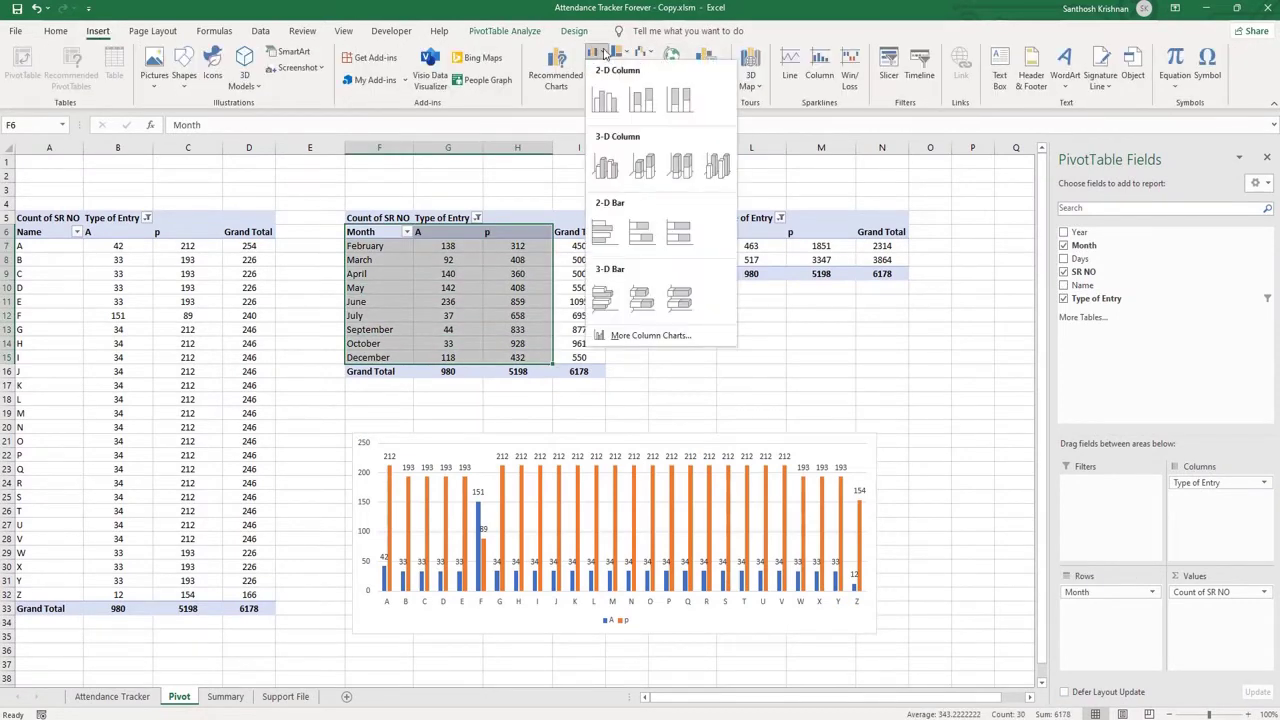
left_click(605, 168)
left_click_drag(625, 335, 663, 333)
- Hide the month chart's field buttons, put its legend at the bottom, add data labels, and reposition it
right_click(440, 330)
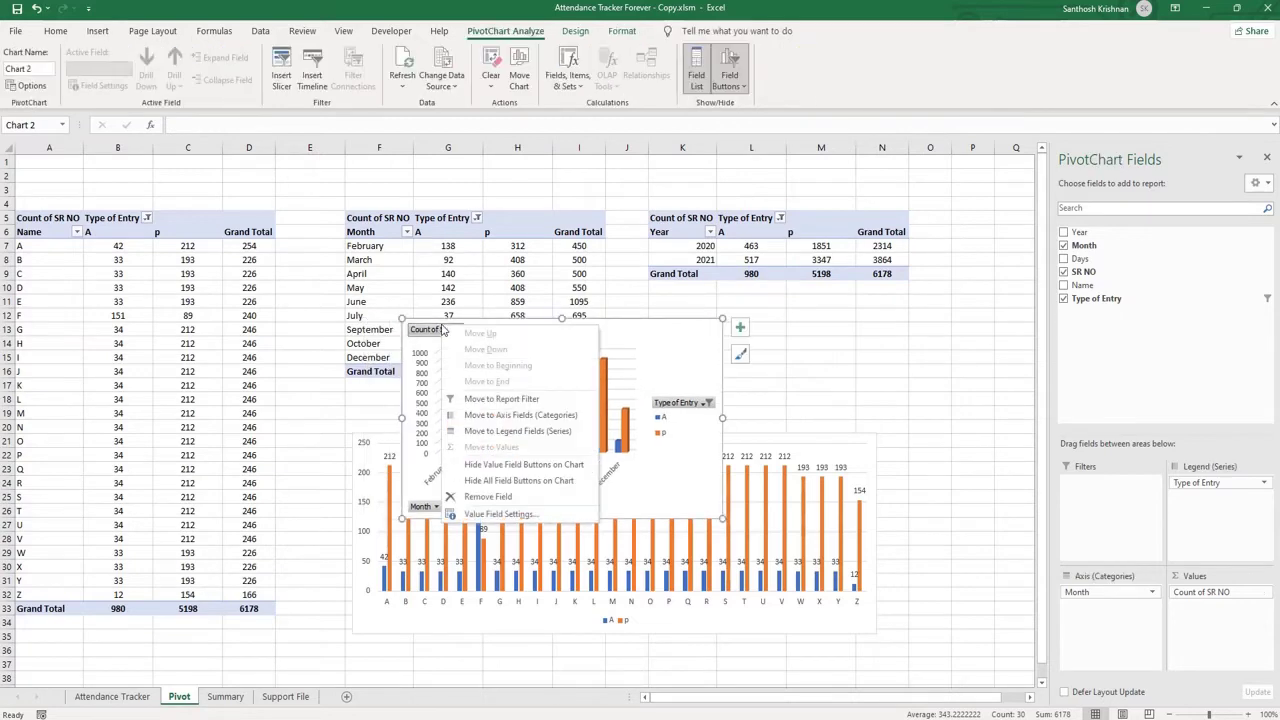
left_click(505, 481)
double_click(707, 415)
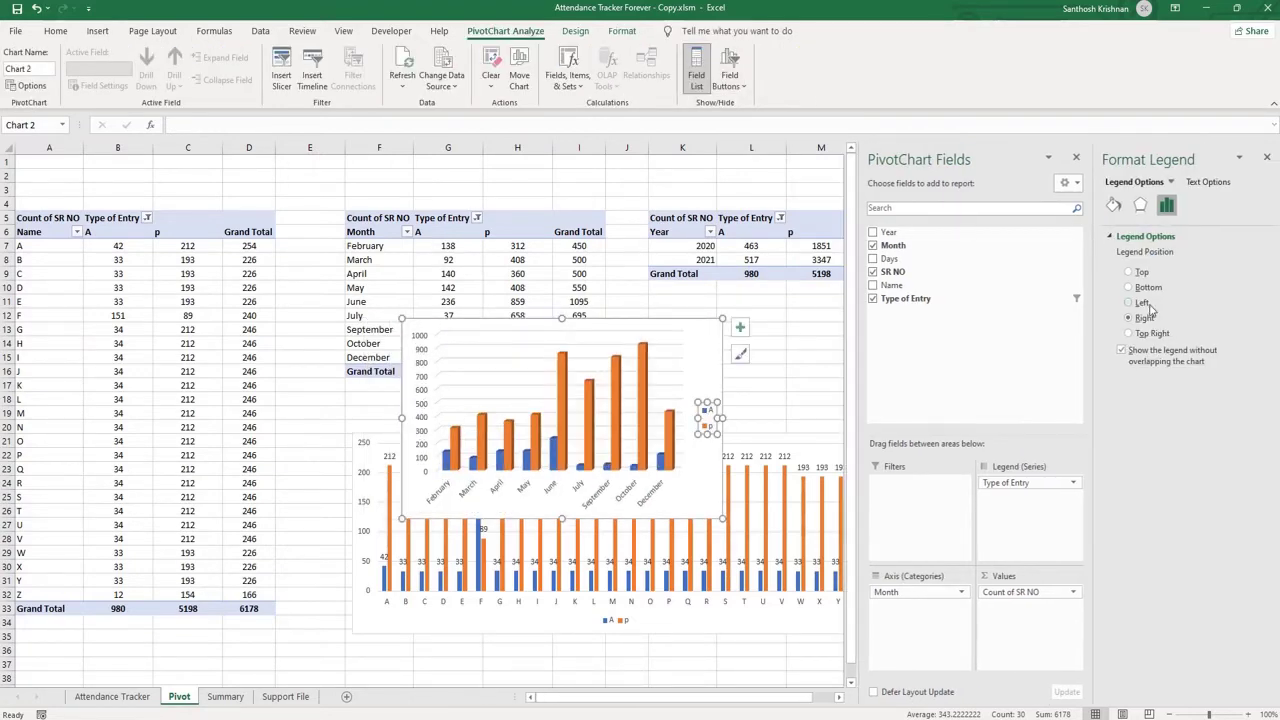
left_click(1147, 288)
left_click(1267, 160)
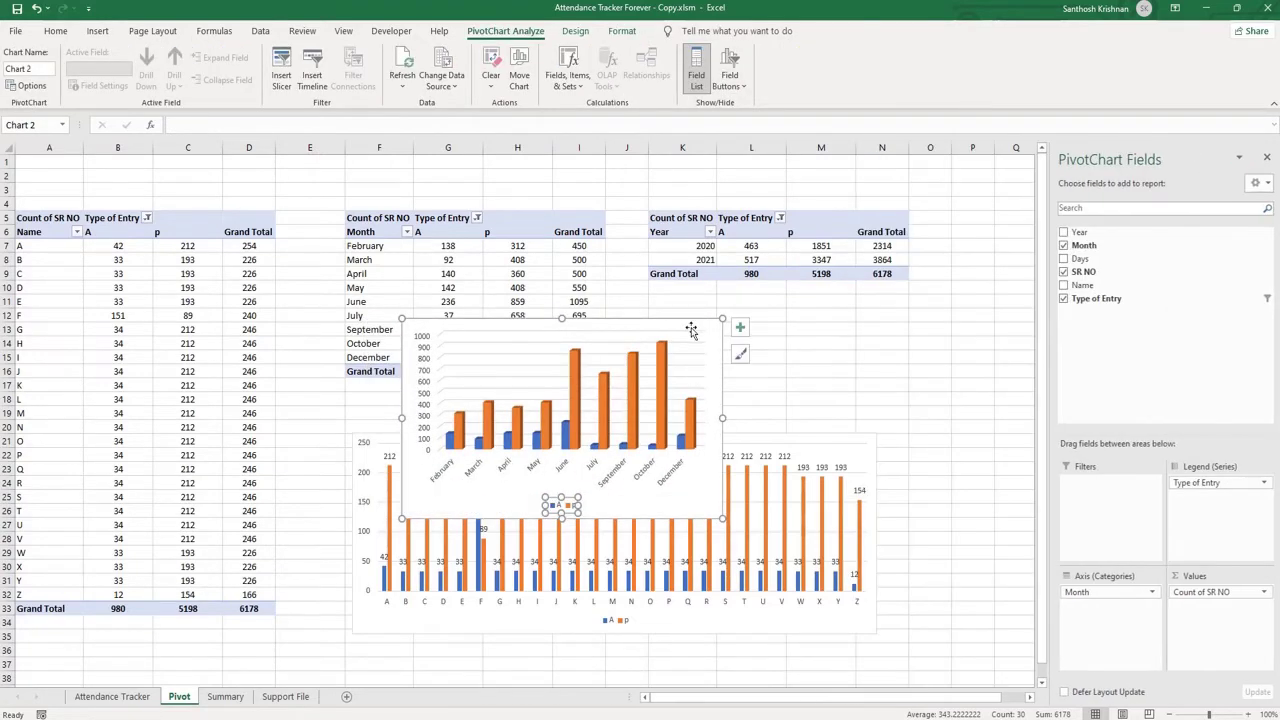
left_click(740, 327)
left_click(772, 386)
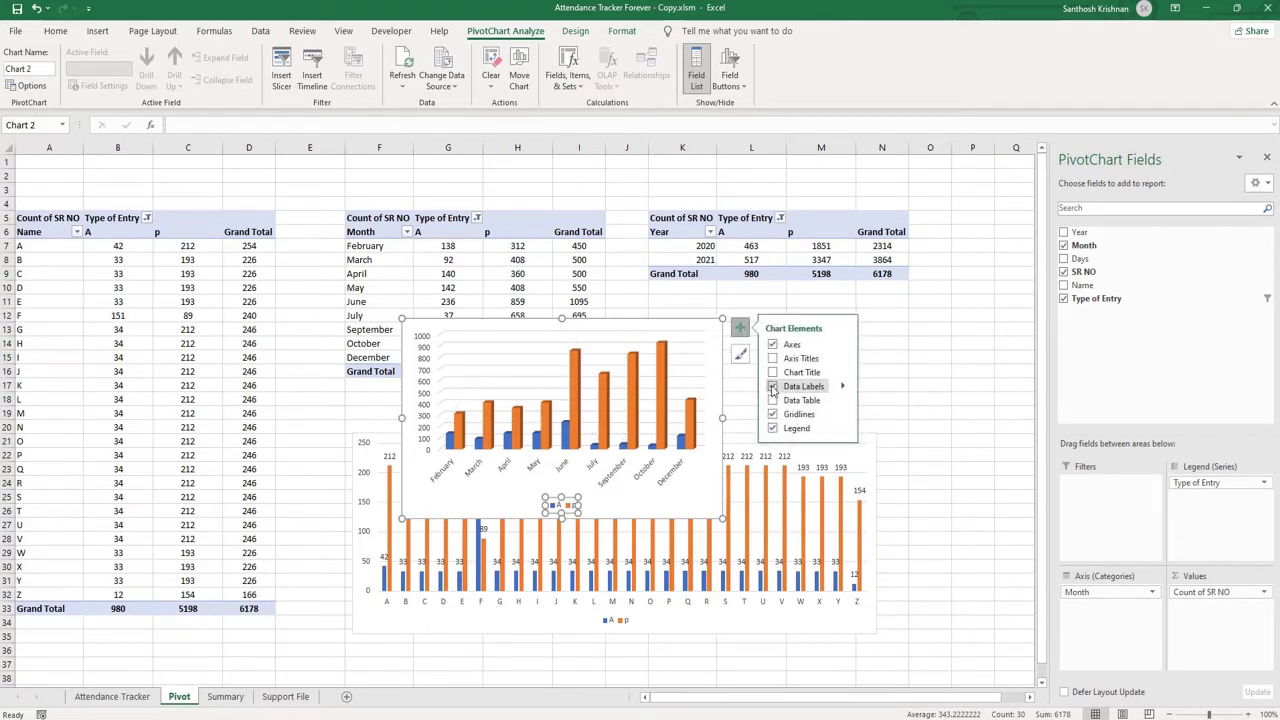
left_click_drag(690, 330, 1004, 452)
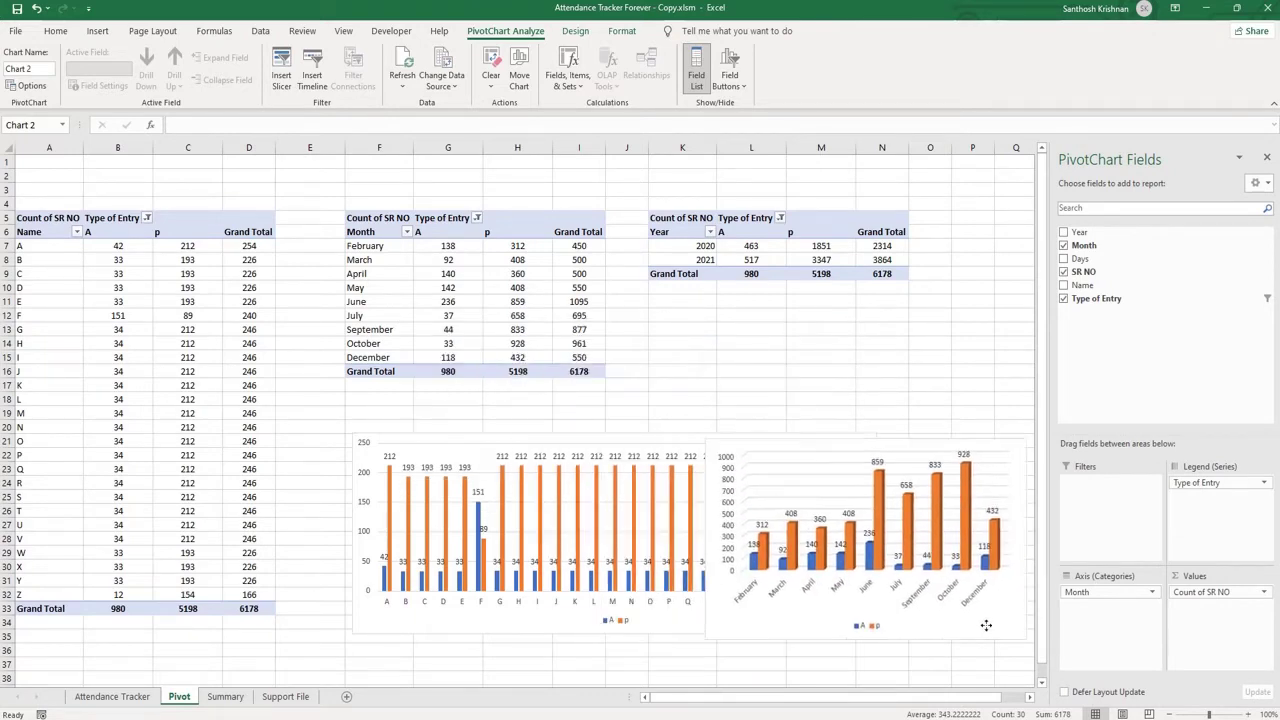
left_click(688, 302)
- Insert a 3-D stacked column chart from the year pivot range K6:M8
left_click_drag(677, 232, 820, 260)
left_click(97, 31)
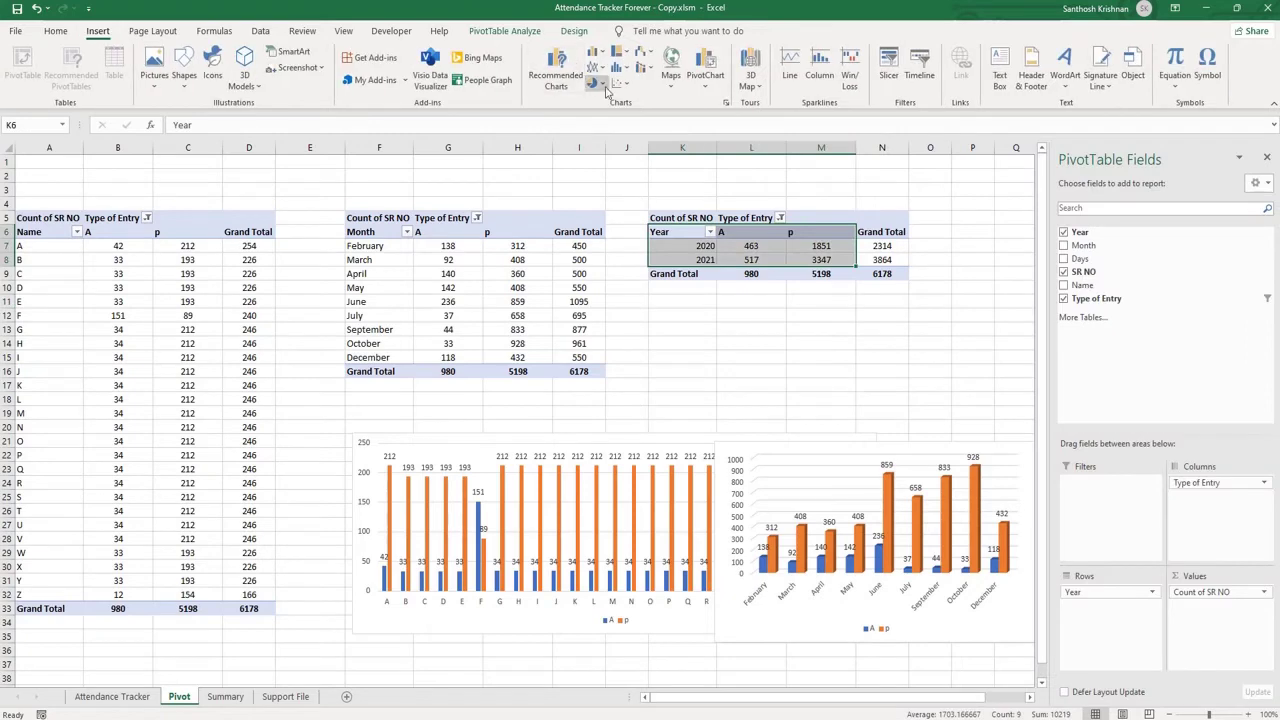
left_click(597, 53)
left_click(642, 166)
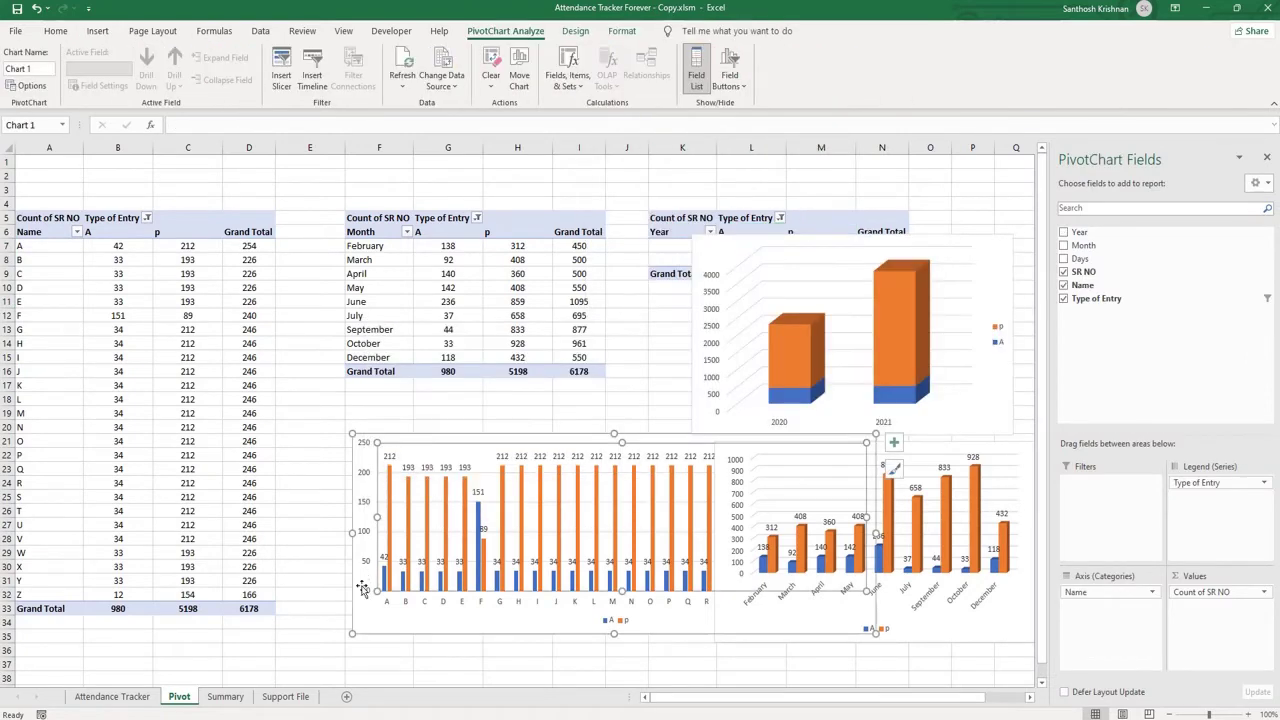
left_click_drag(375, 628, 358, 642)
- Skip the timeline, add Year, Month and Name slicers, and select them together
left_click(245, 273)
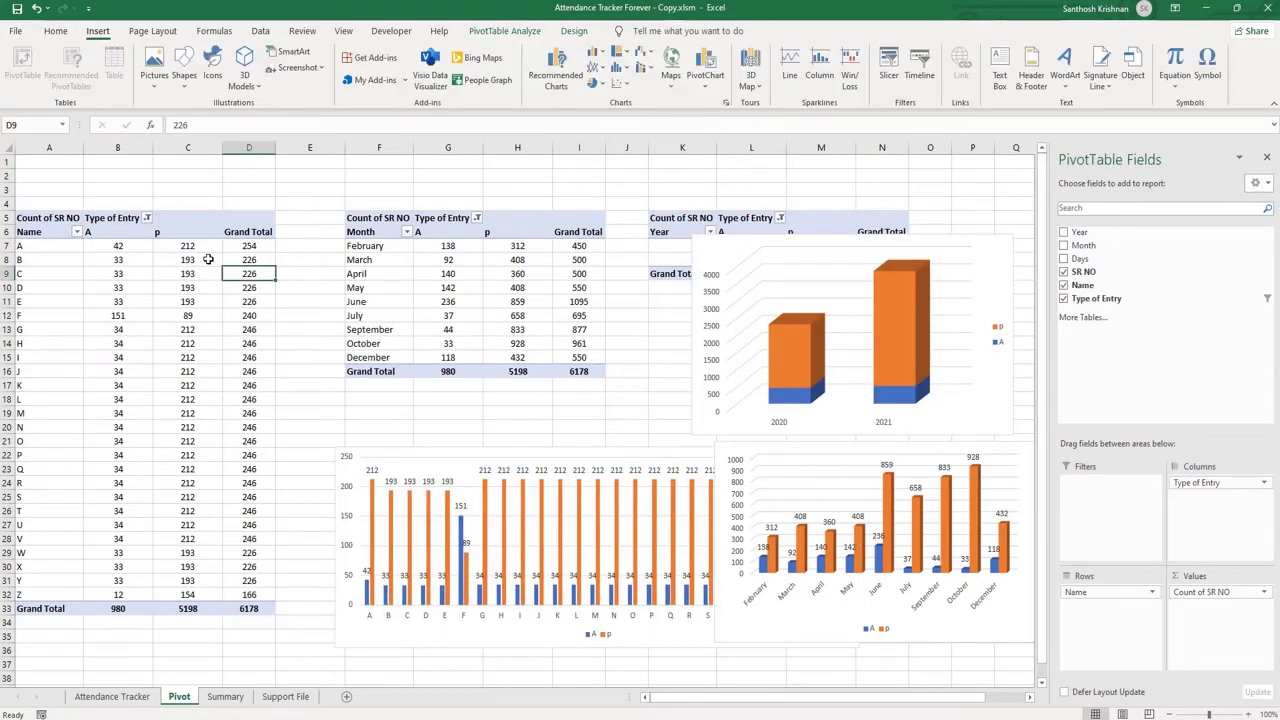
left_click(912, 62)
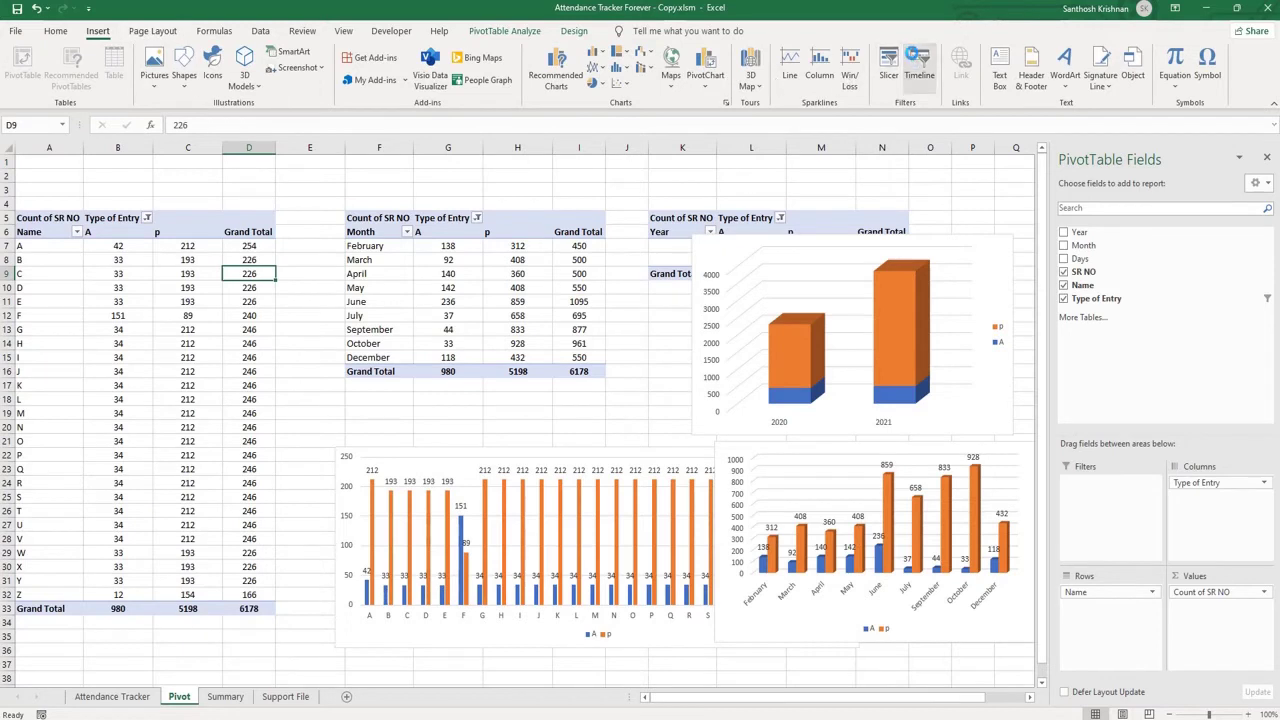
left_click(666, 478)
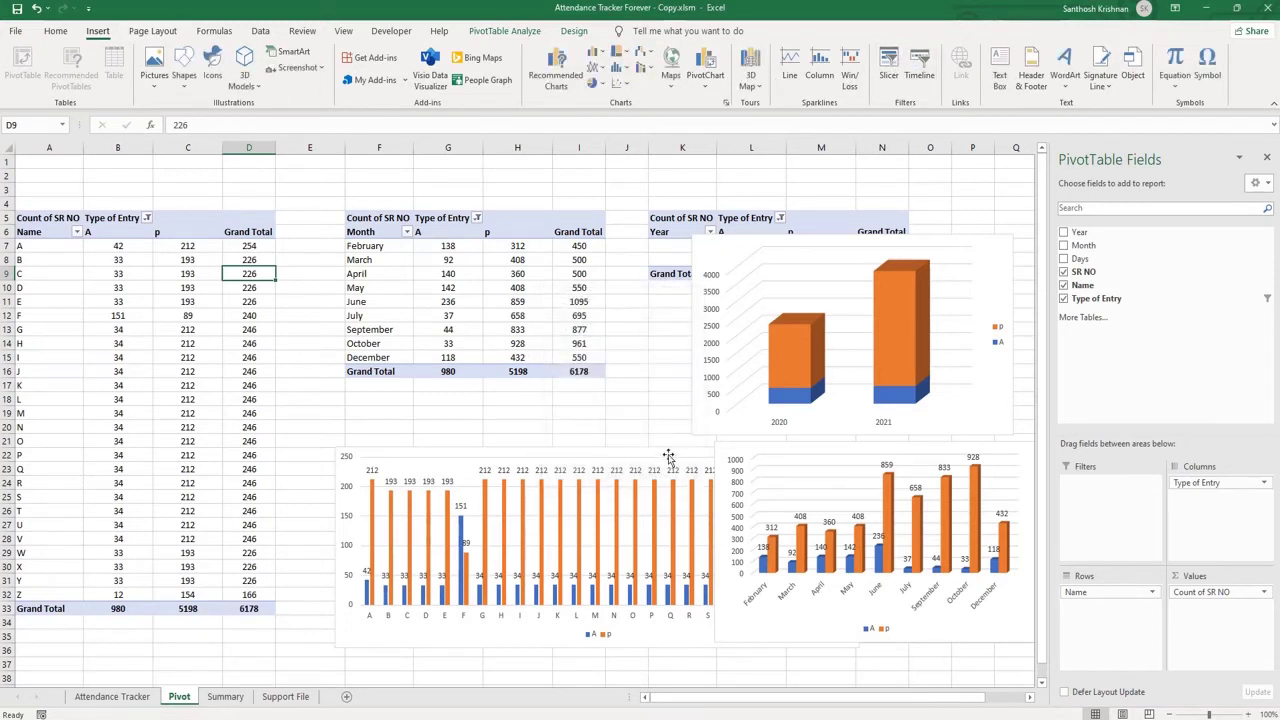
left_click(888, 72)
left_click(556, 289)
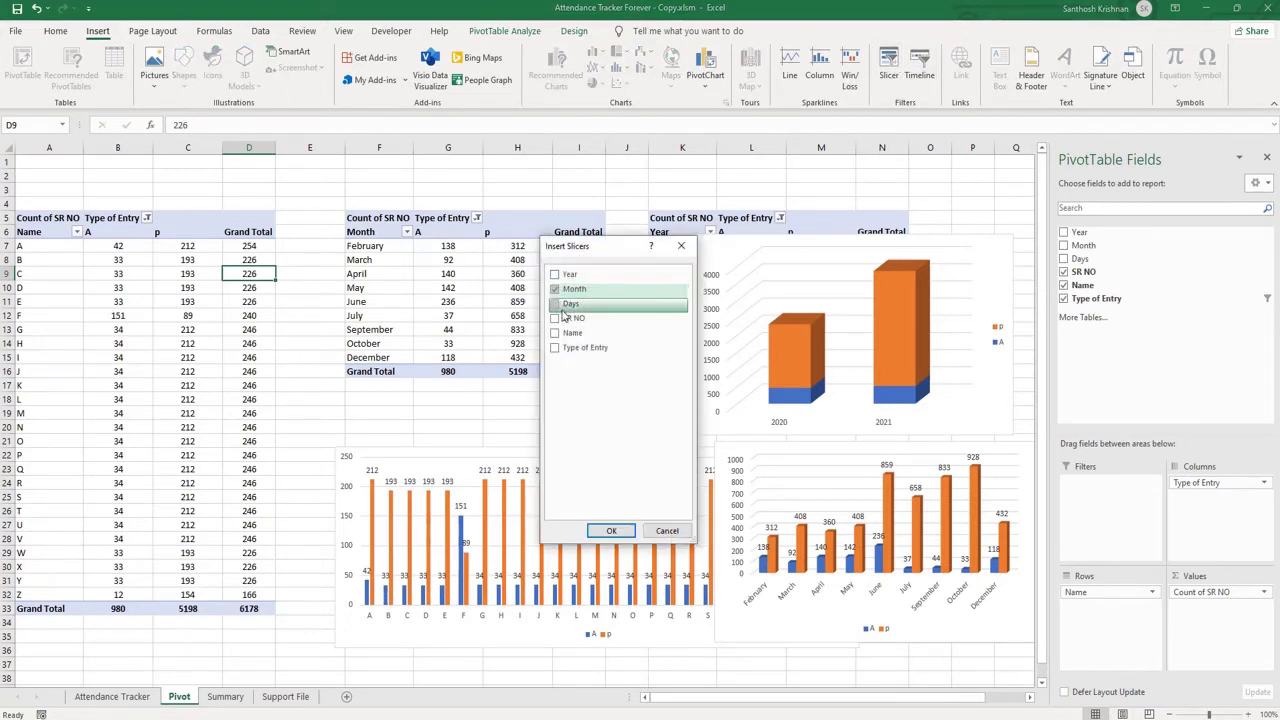
left_click(556, 274)
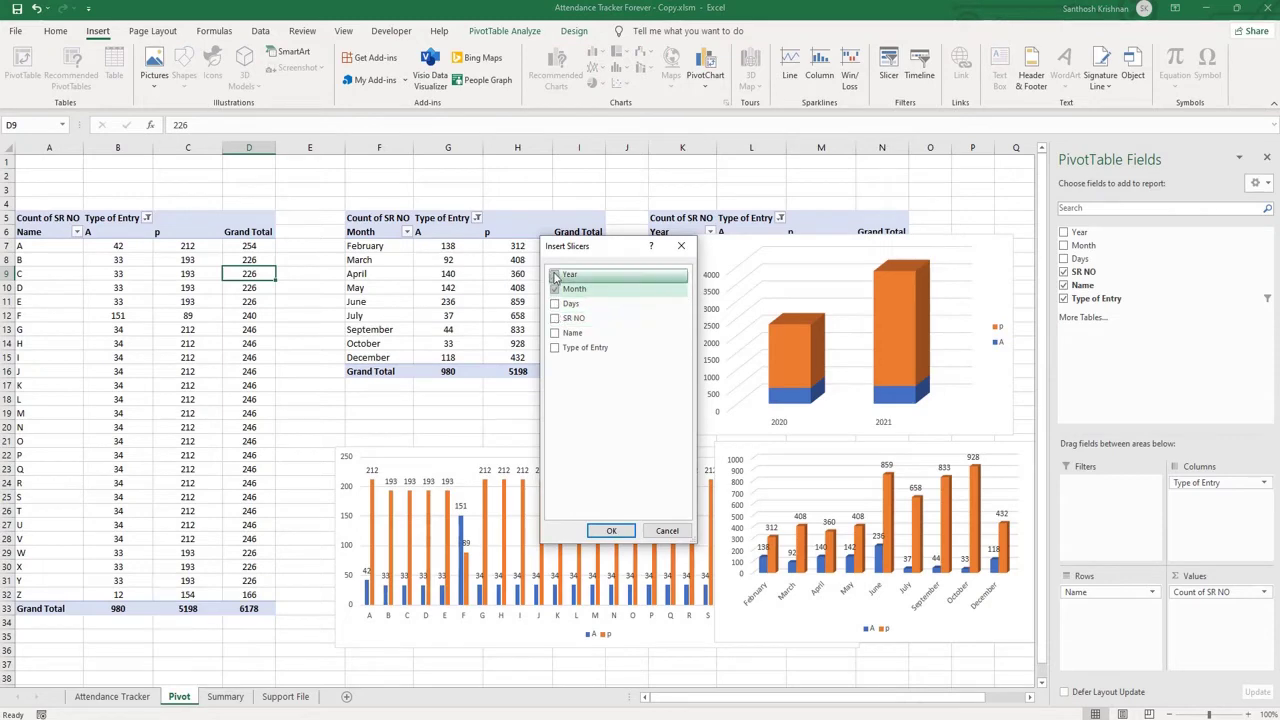
left_click(556, 332)
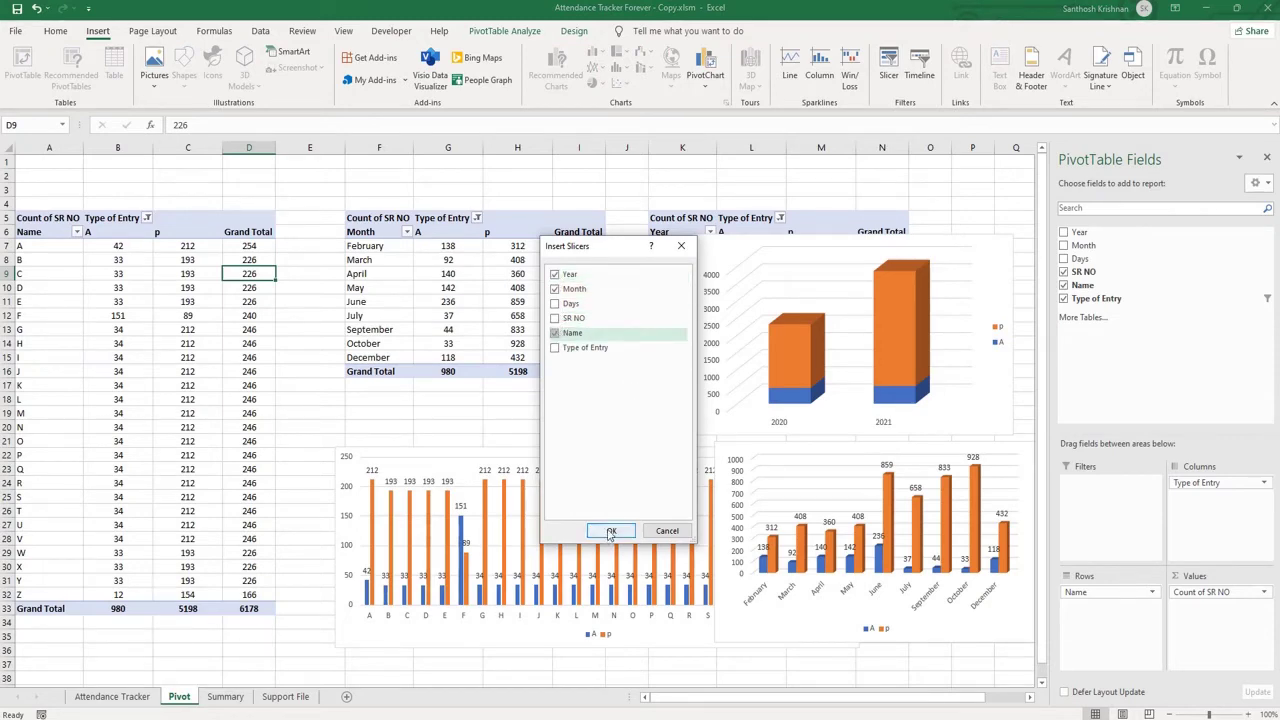
left_click(609, 531)
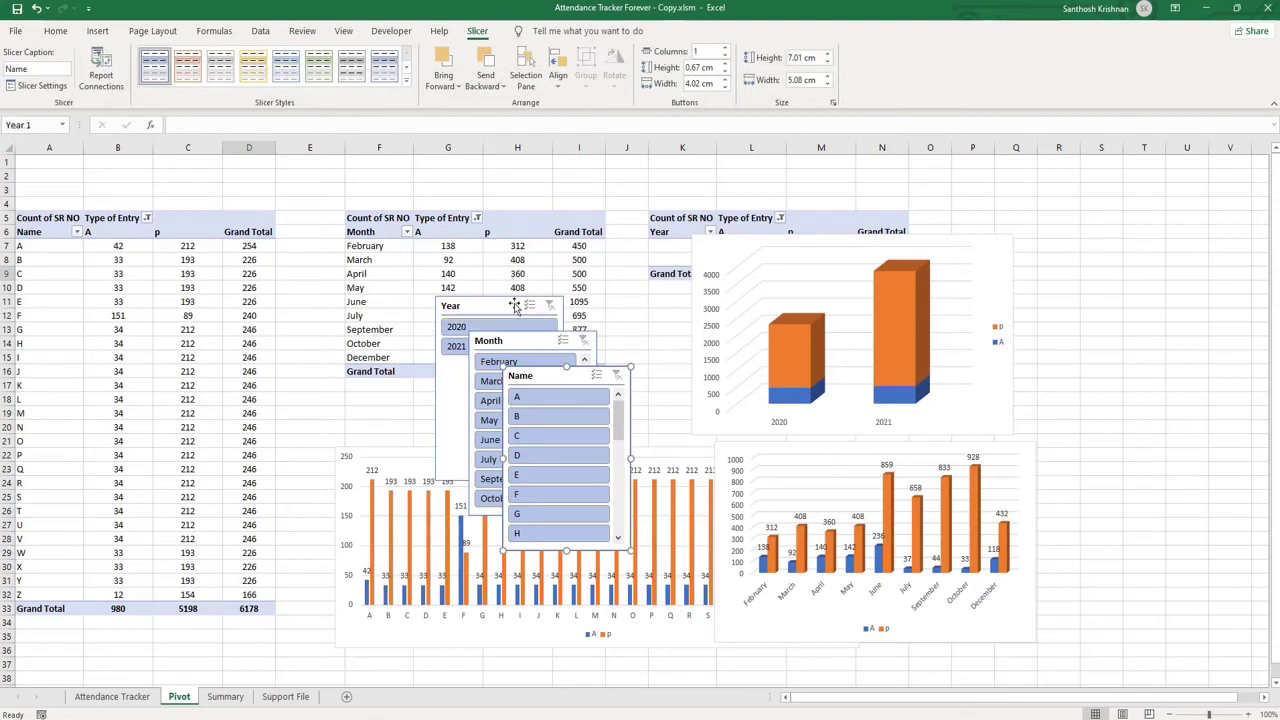
left_click(514, 304, "ctrl")
left_click(528, 345, "ctrl")
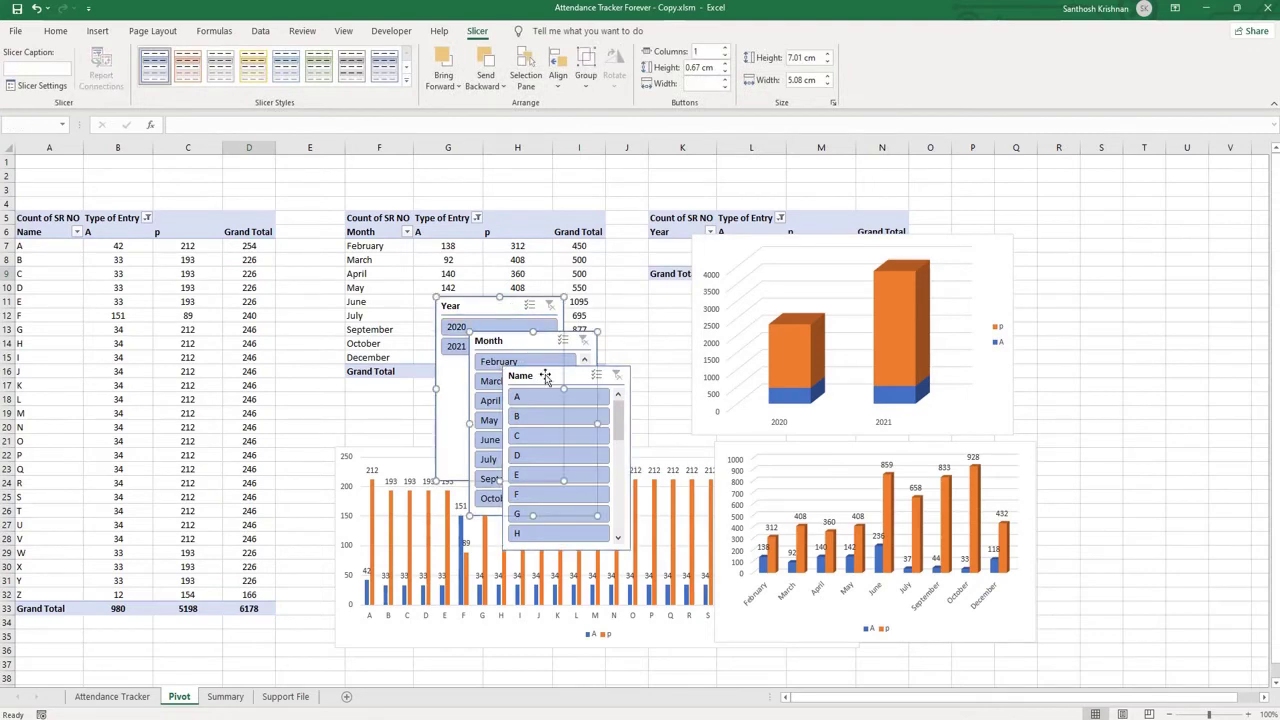
- Add a new sheet named D and paste the three slicers at cell B8
left_click(348, 698)
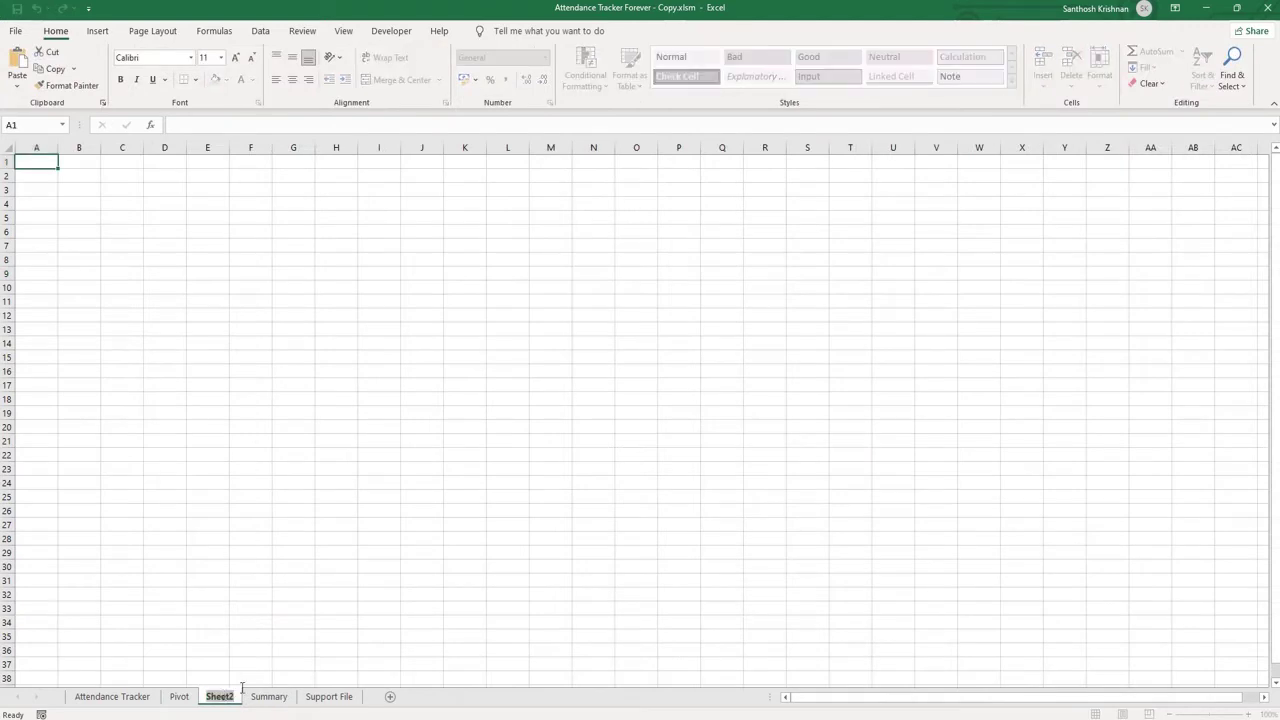
type("D")
key("Return")
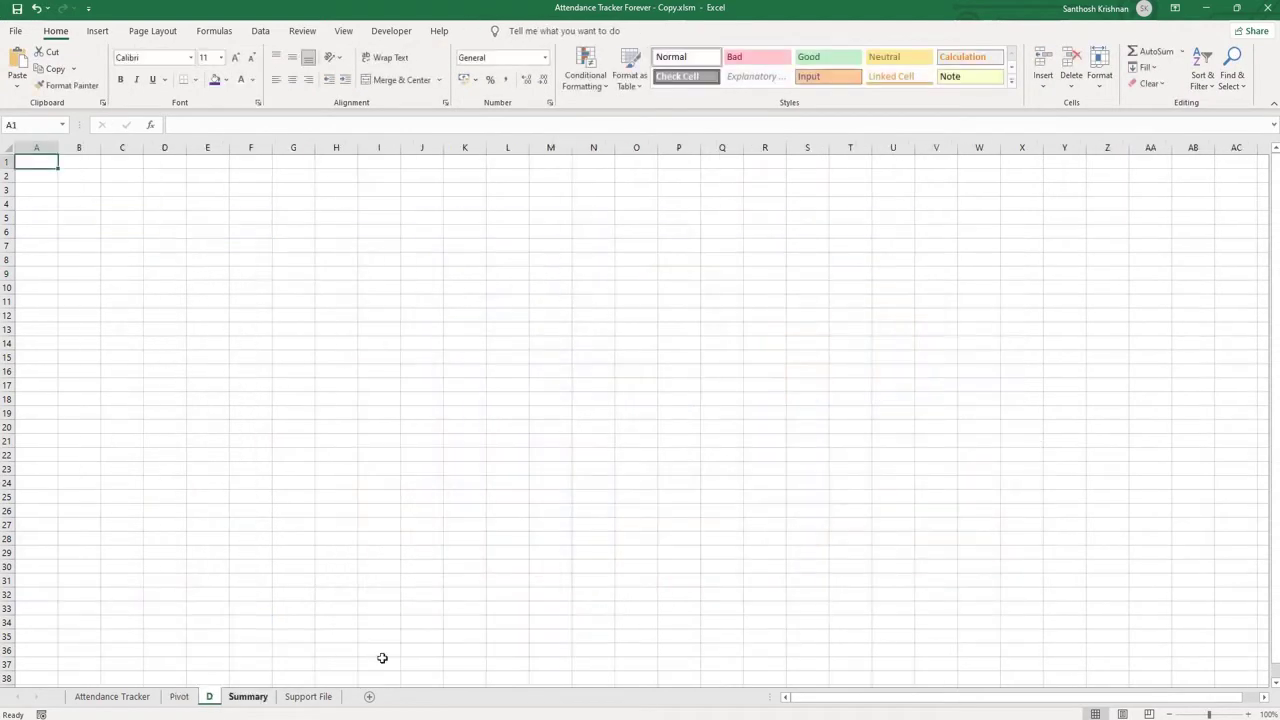
left_click(73, 259)
key("ctrl+v")
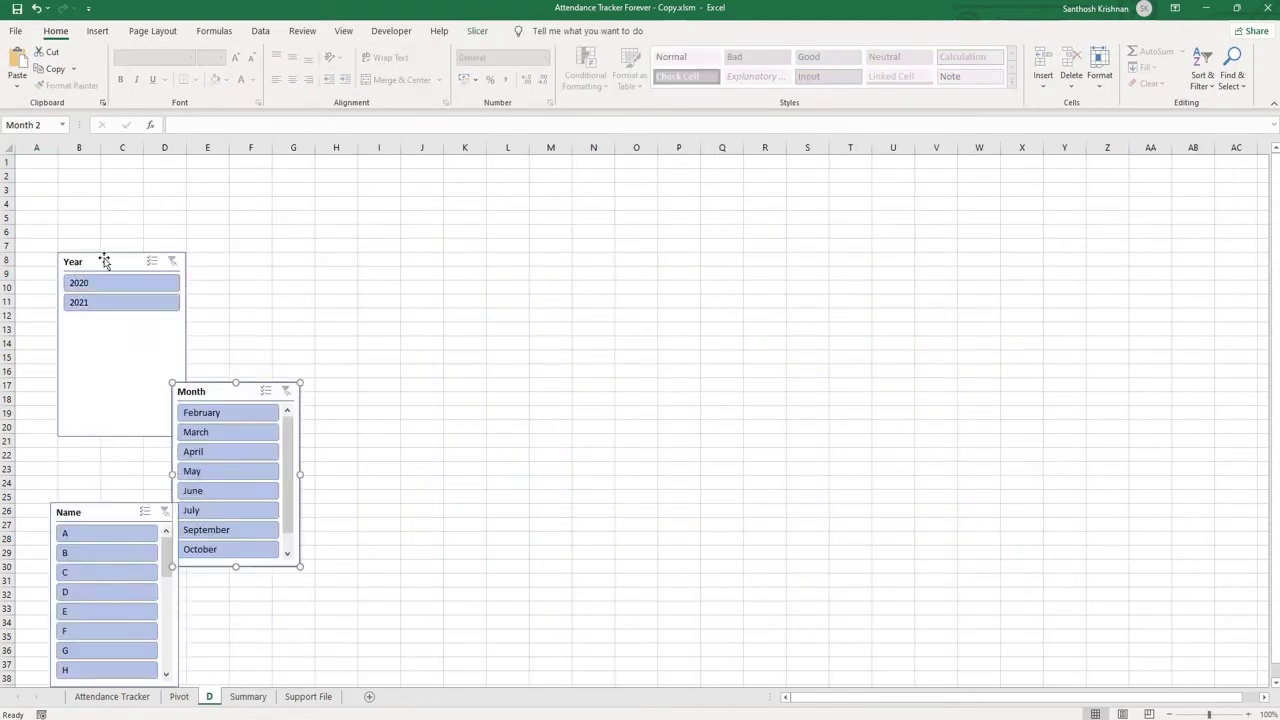
- Give the Year slicer 2 button columns and the Month slicer 3, sized and stacked under Year
left_click(477, 31)
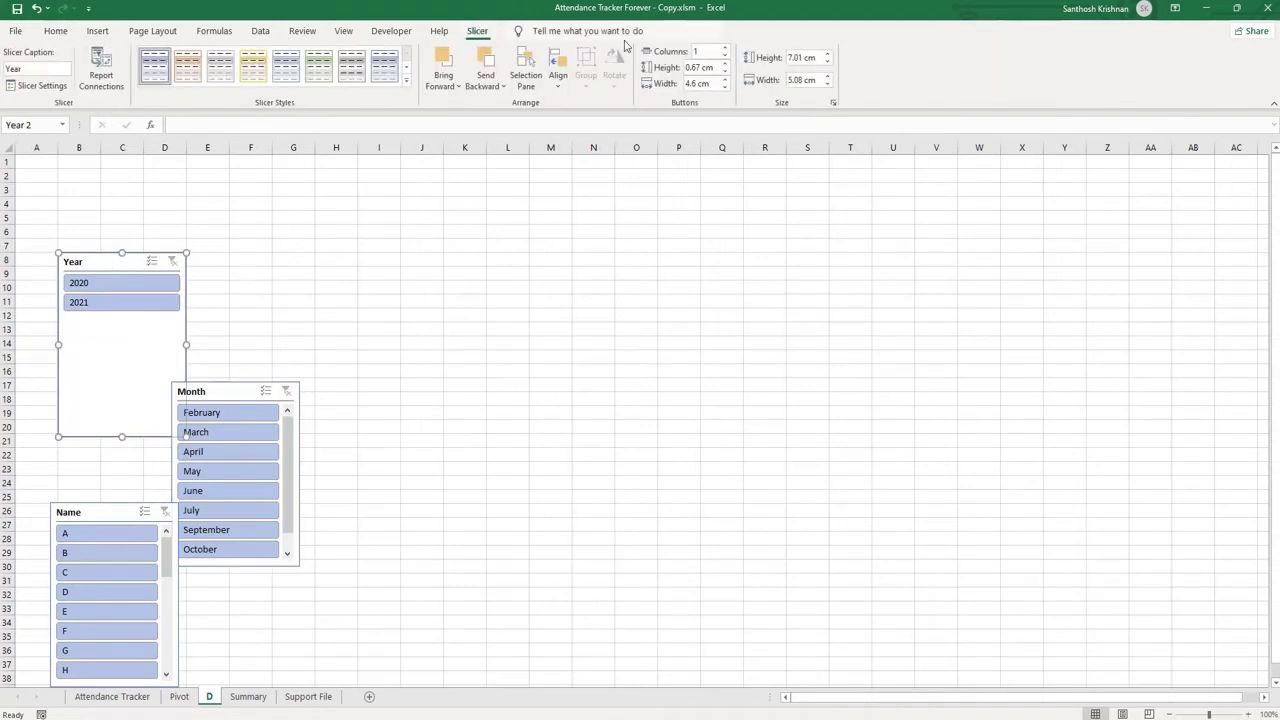
left_click(725, 47)
left_click_drag(123, 436, 123, 304)
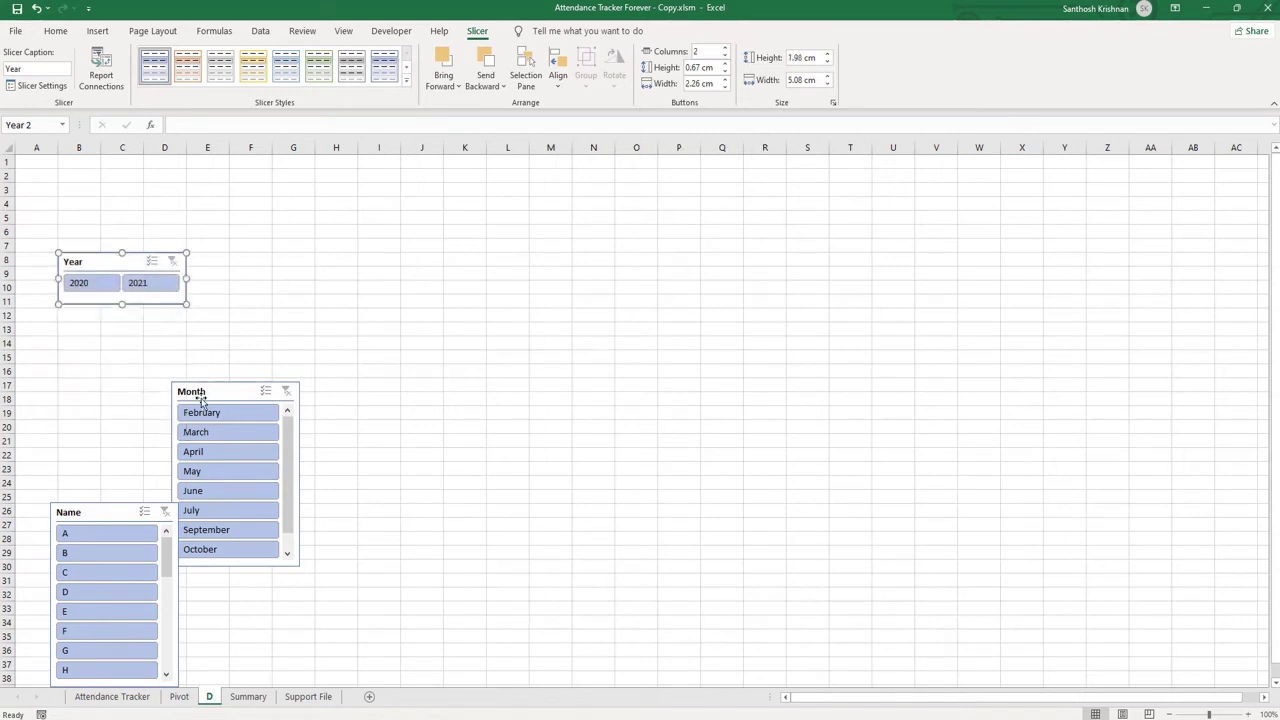
left_click_drag(215, 393, 101, 322)
left_click(725, 48)
left_click(725, 48)
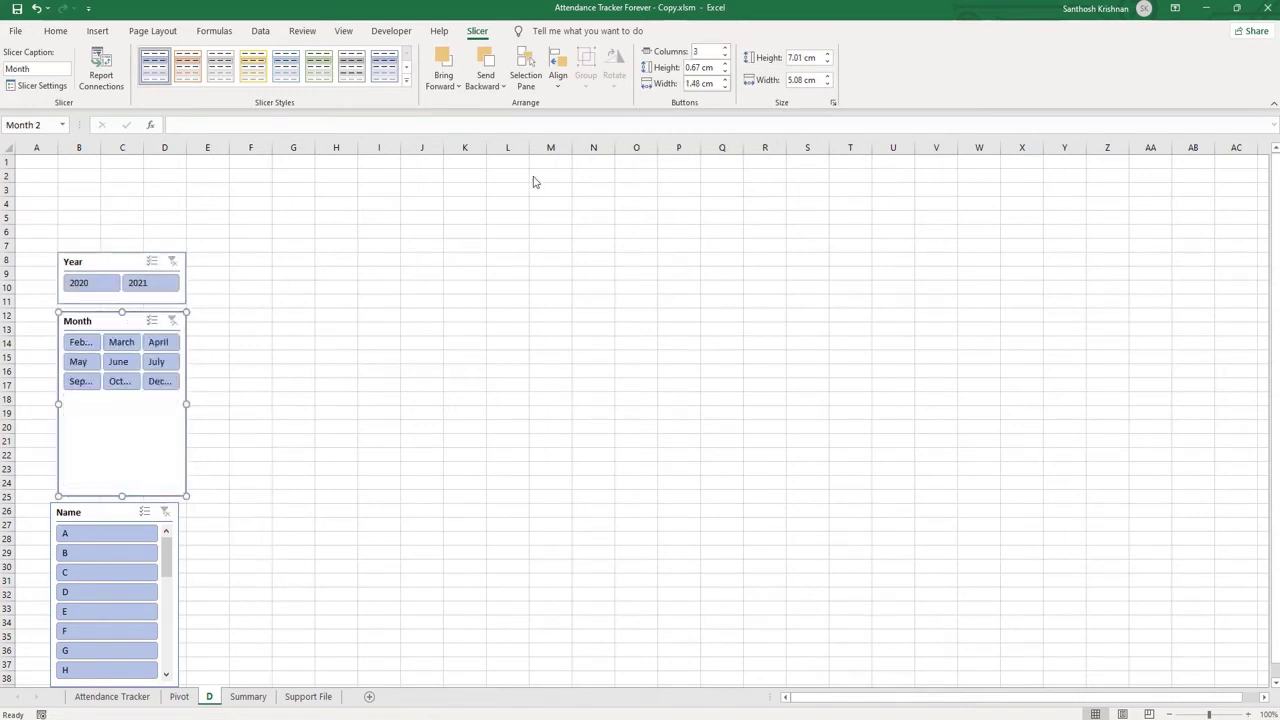
left_click_drag(187, 404, 199, 404)
left_click_drag(129, 495, 129, 402)
- Move the Name slicer under Month, widen it and set its buttons to 3 columns
left_click_drag(105, 512, 112, 431)
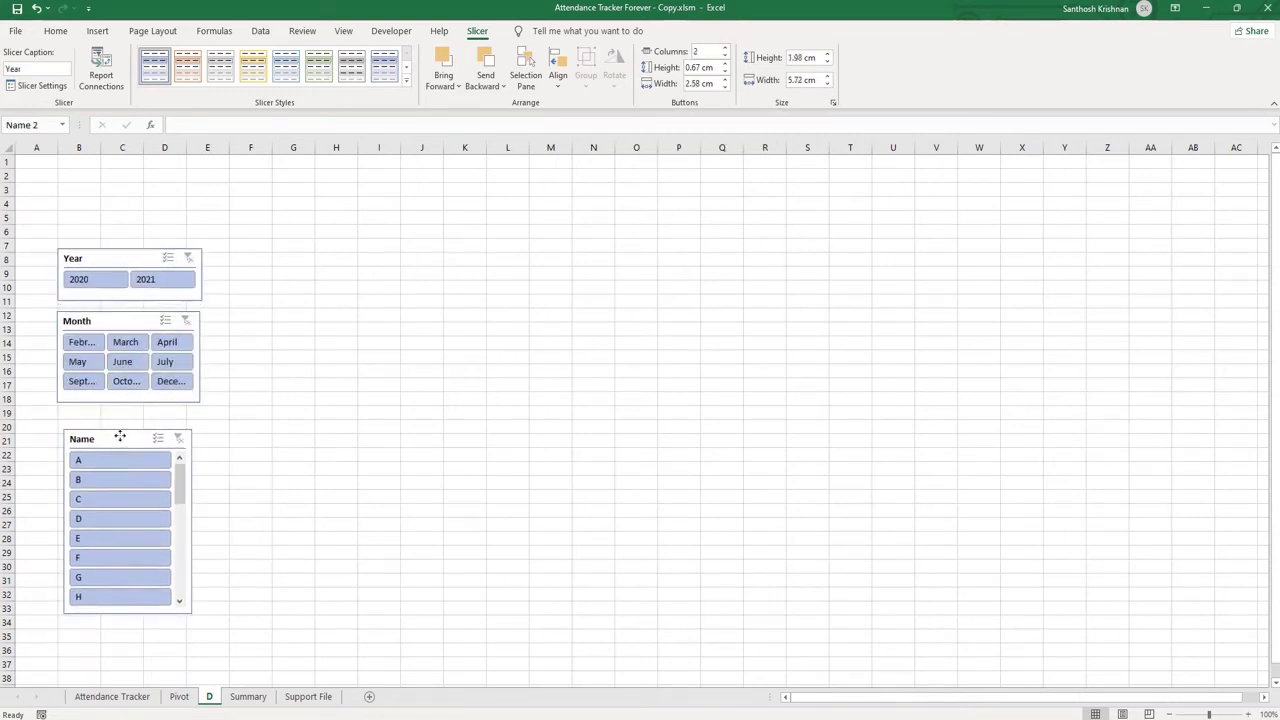
left_click_drag(185, 515, 198, 515)
left_click(725, 48)
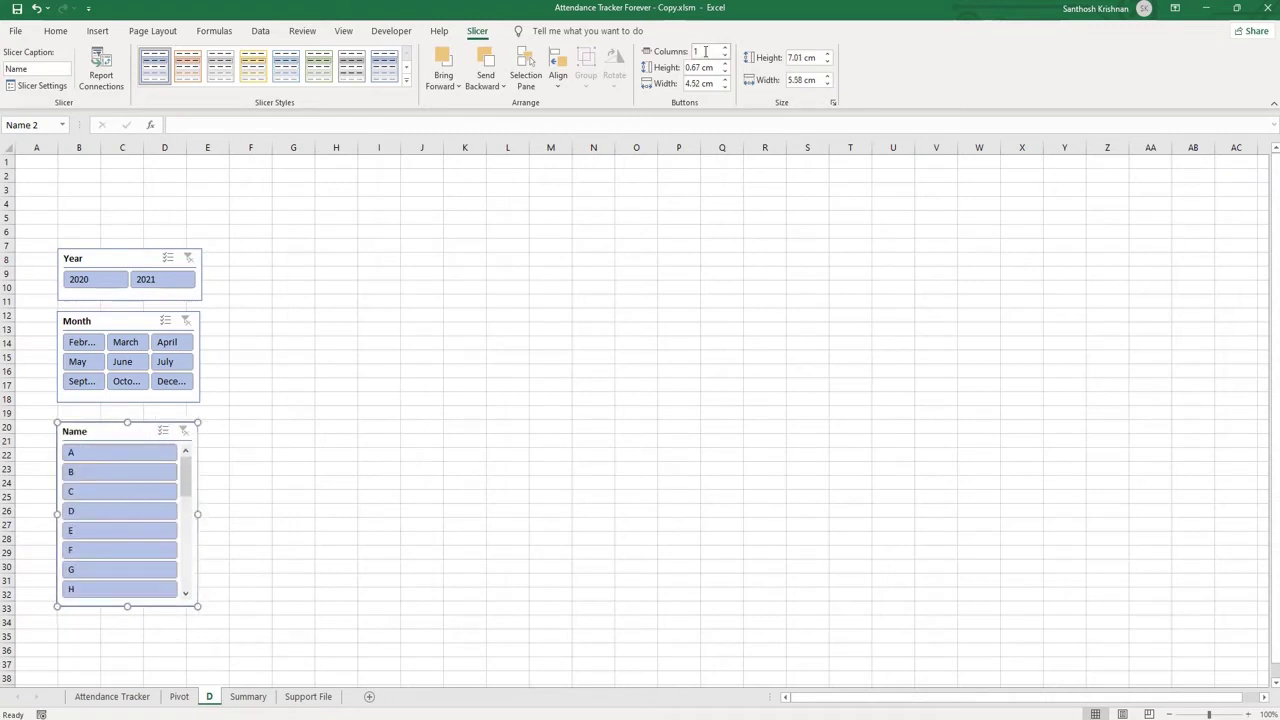
left_click(725, 48)
left_click(337, 331)
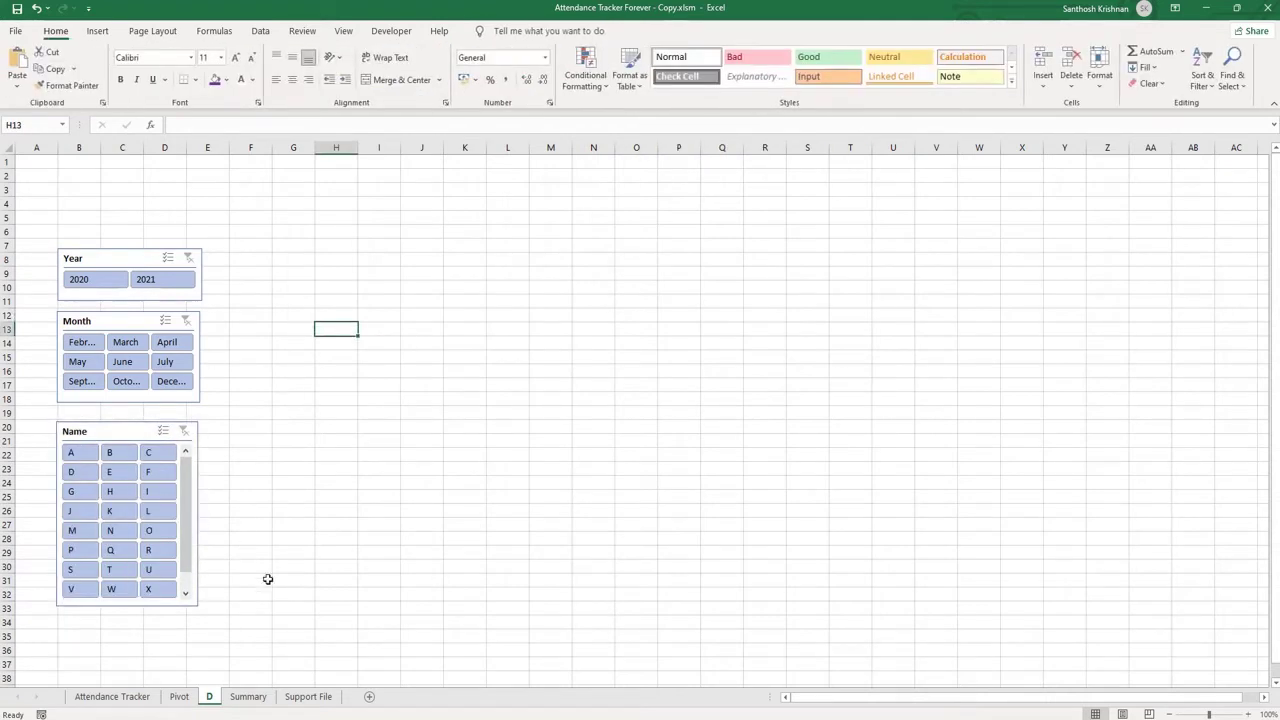
- Delete the leftover slicers on Pivot and cut the name, year and month charts
left_click(183, 698)
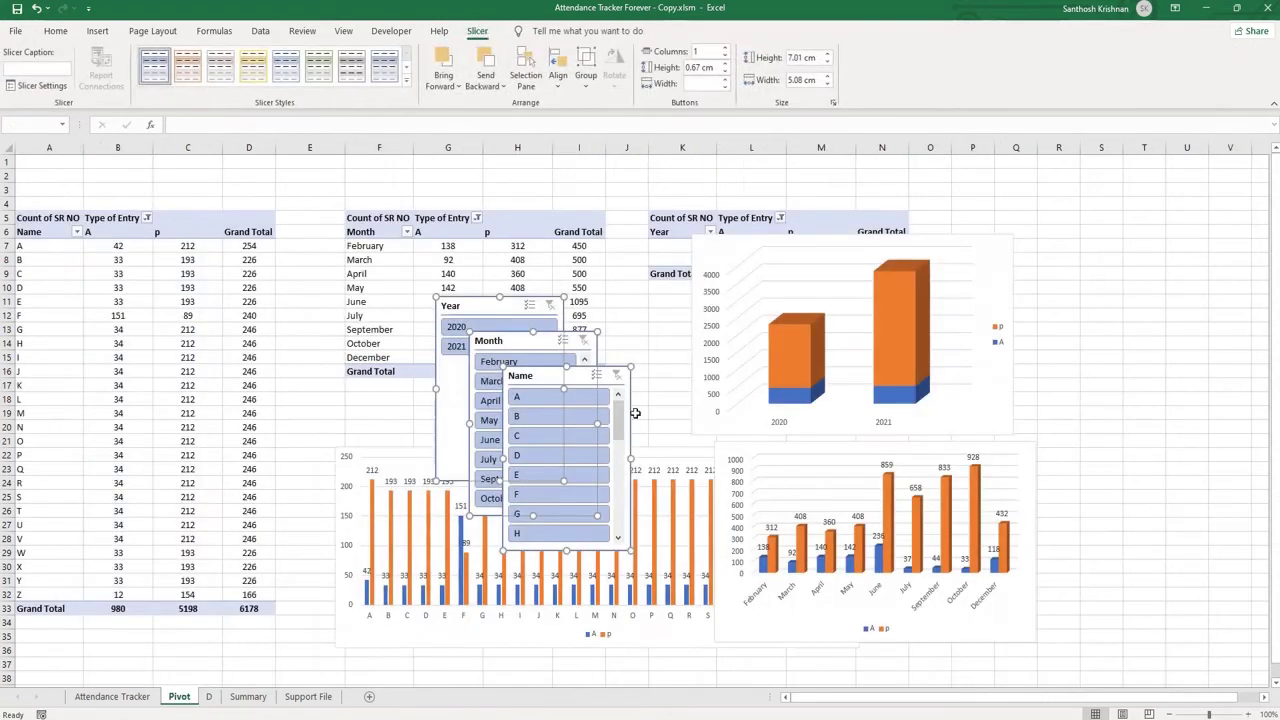
key("Delete")
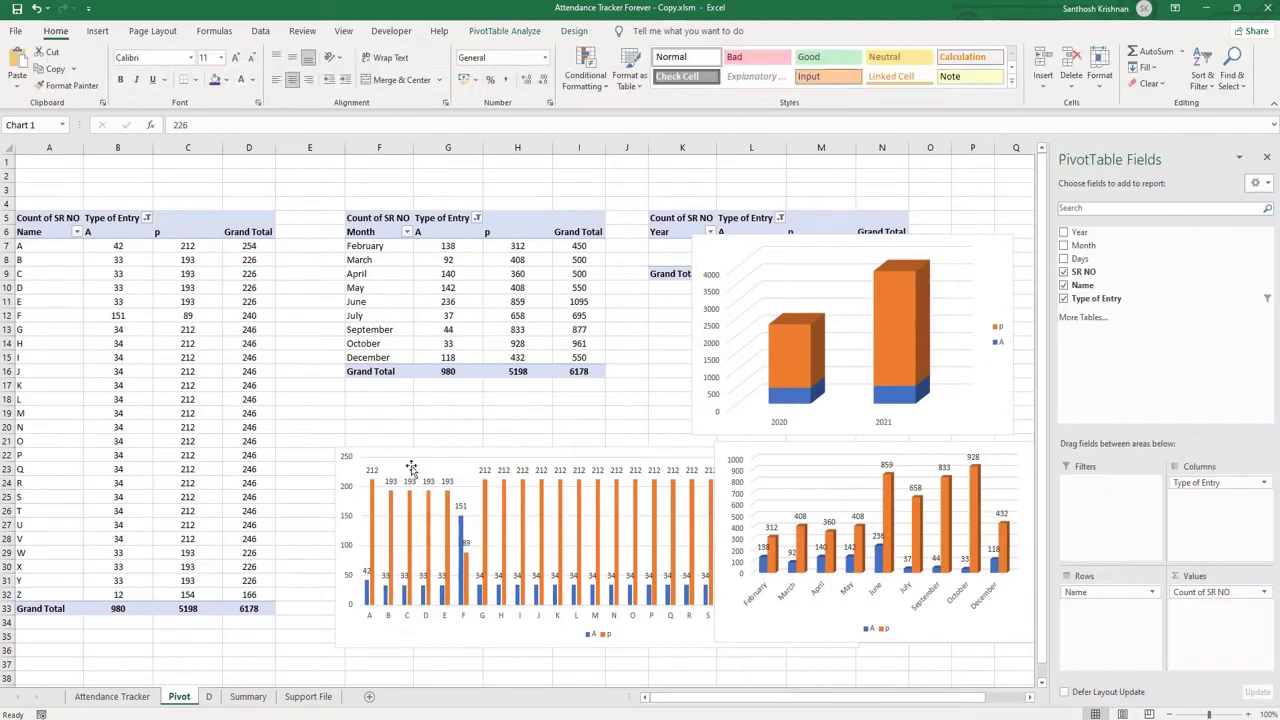
left_click(687, 450)
left_click(706, 262)
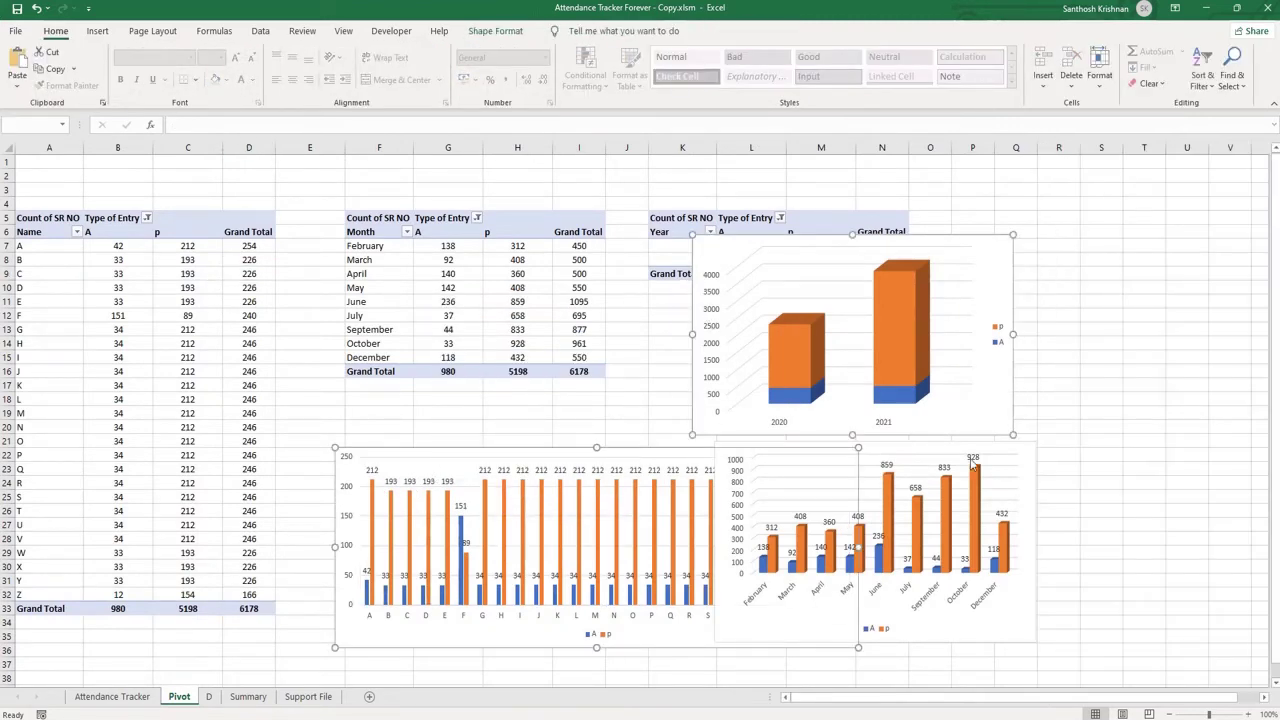
left_click(1015, 455, "ctrl")
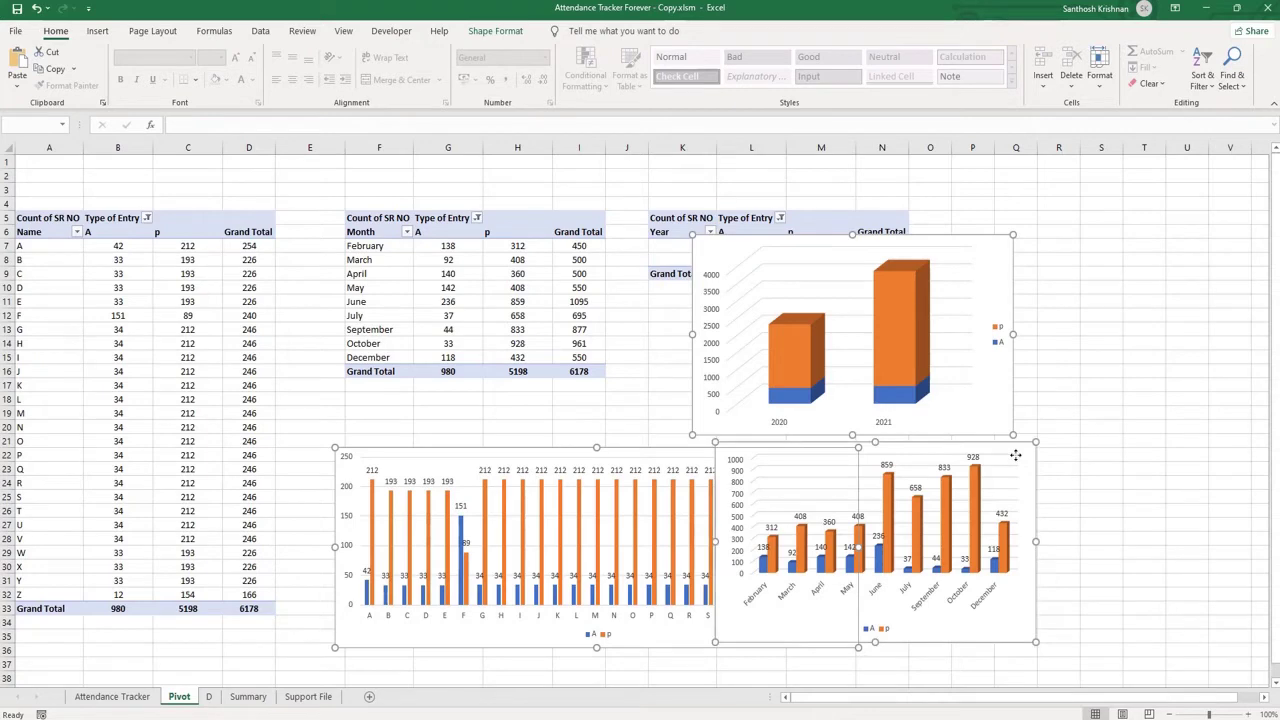
key("Delete")
- Paste the three charts onto sheet D and arrange them beside the slicers
left_click(209, 696)
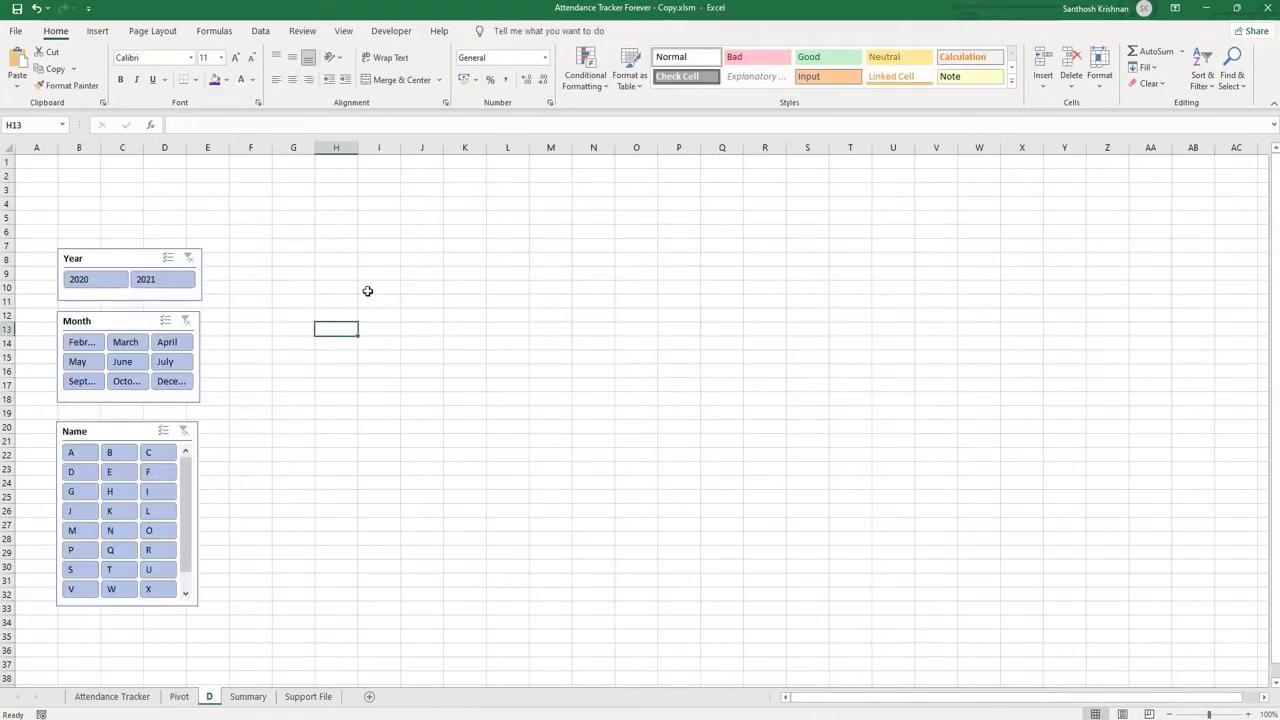
key("ctrl+v")
left_click_drag(708, 637, 721, 631)
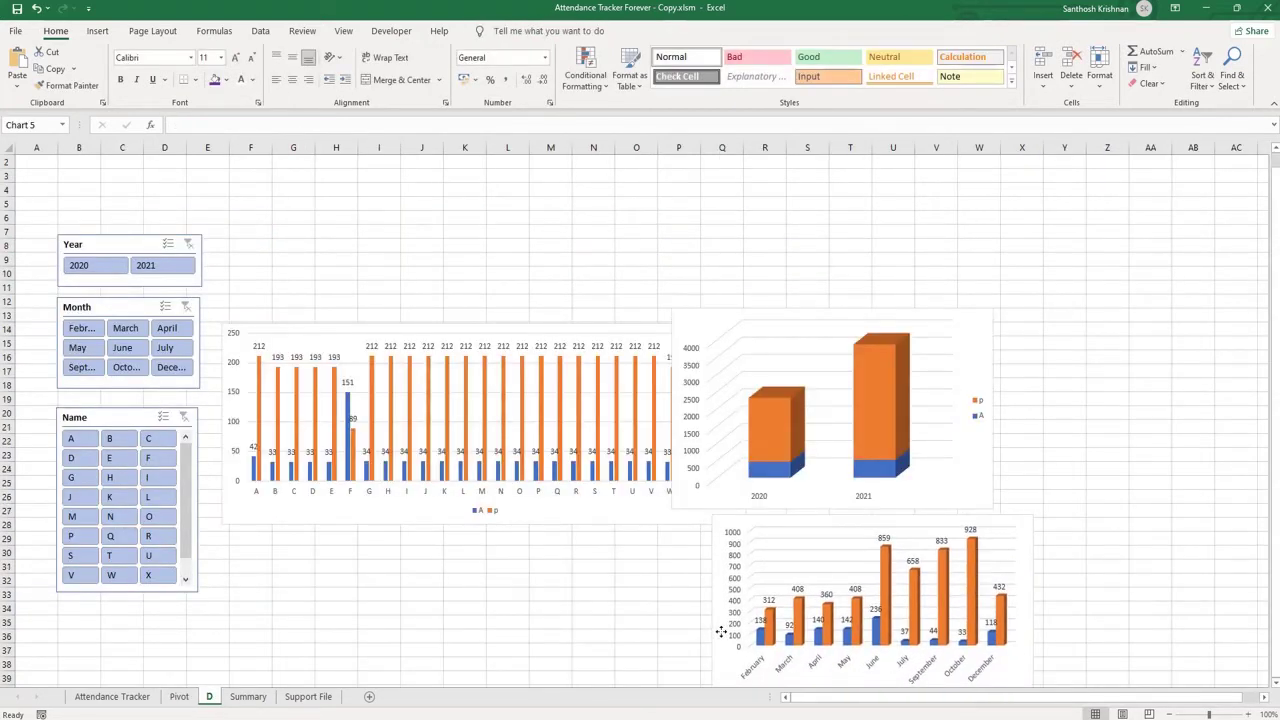
left_click(318, 204)
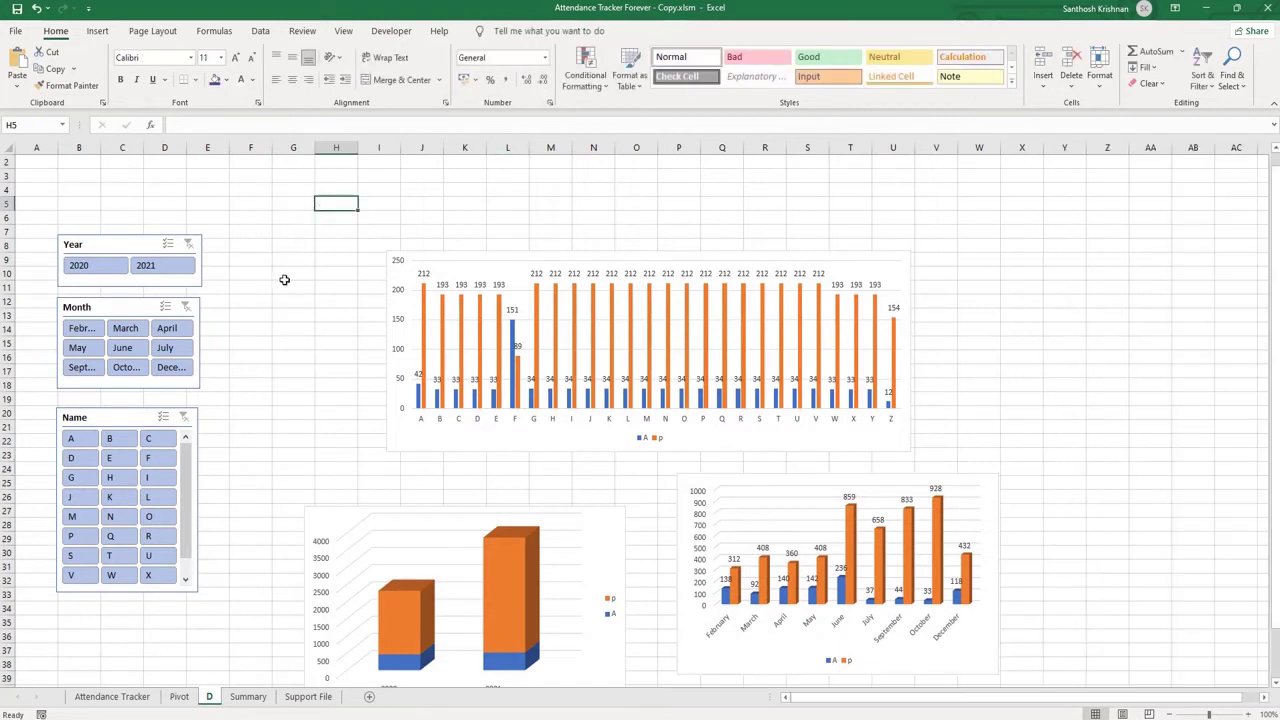
- Hide gridlines and draw a rectangle banner reading 'Attendance Tracker Dashboard' across rows 2–4
left_click(342, 31)
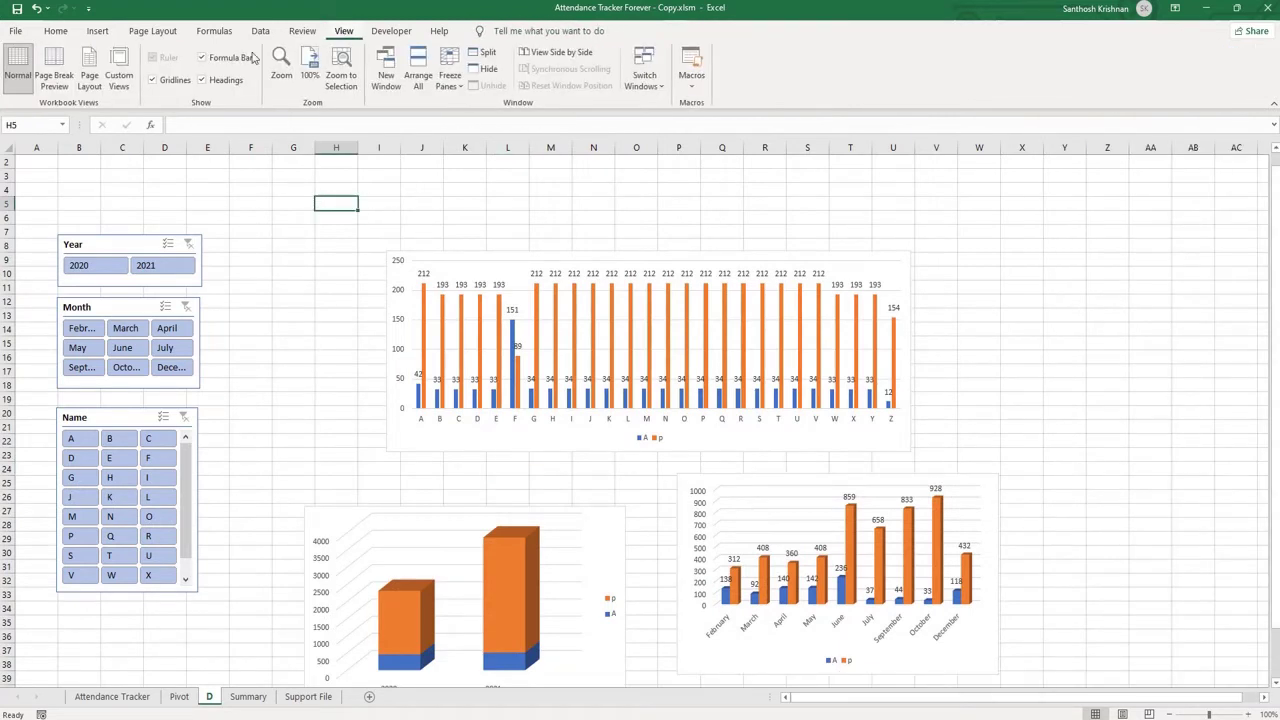
left_click(156, 83)
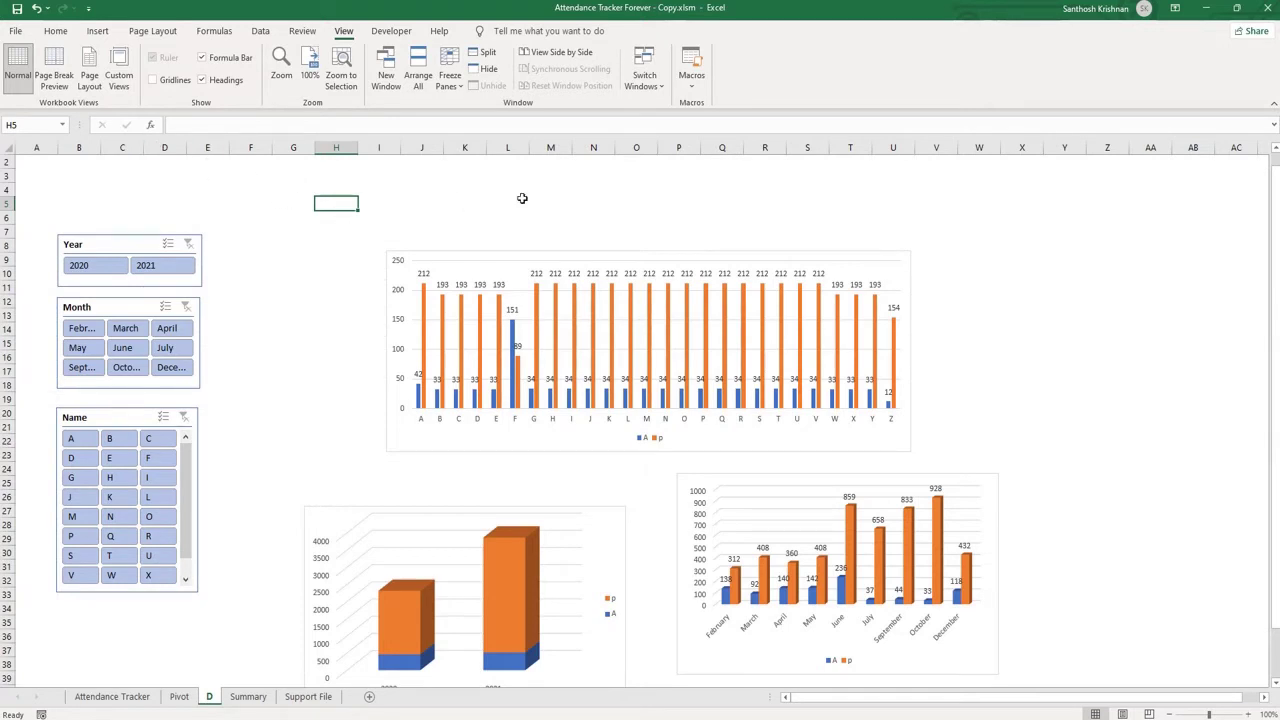
left_click(97, 31)
left_click(184, 75)
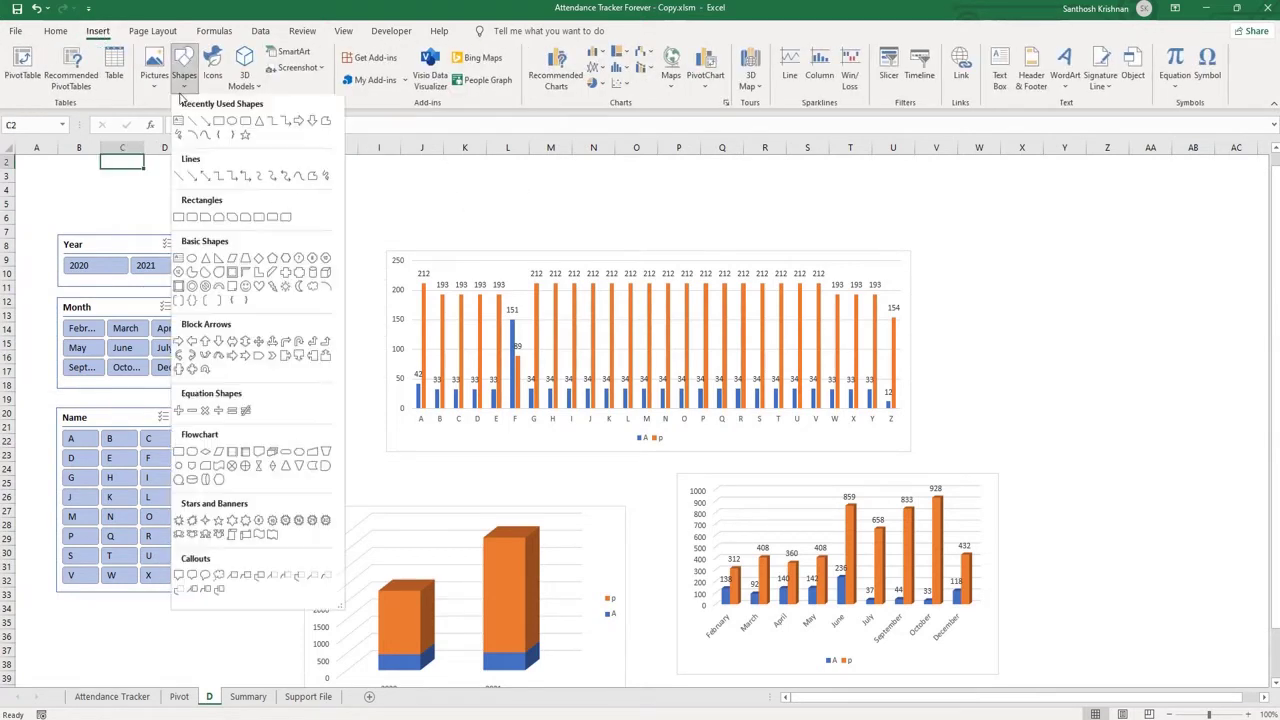
left_click(245, 128)
left_click_drag(144, 159, 1066, 195)
type("Attendance Tracker Dashb")
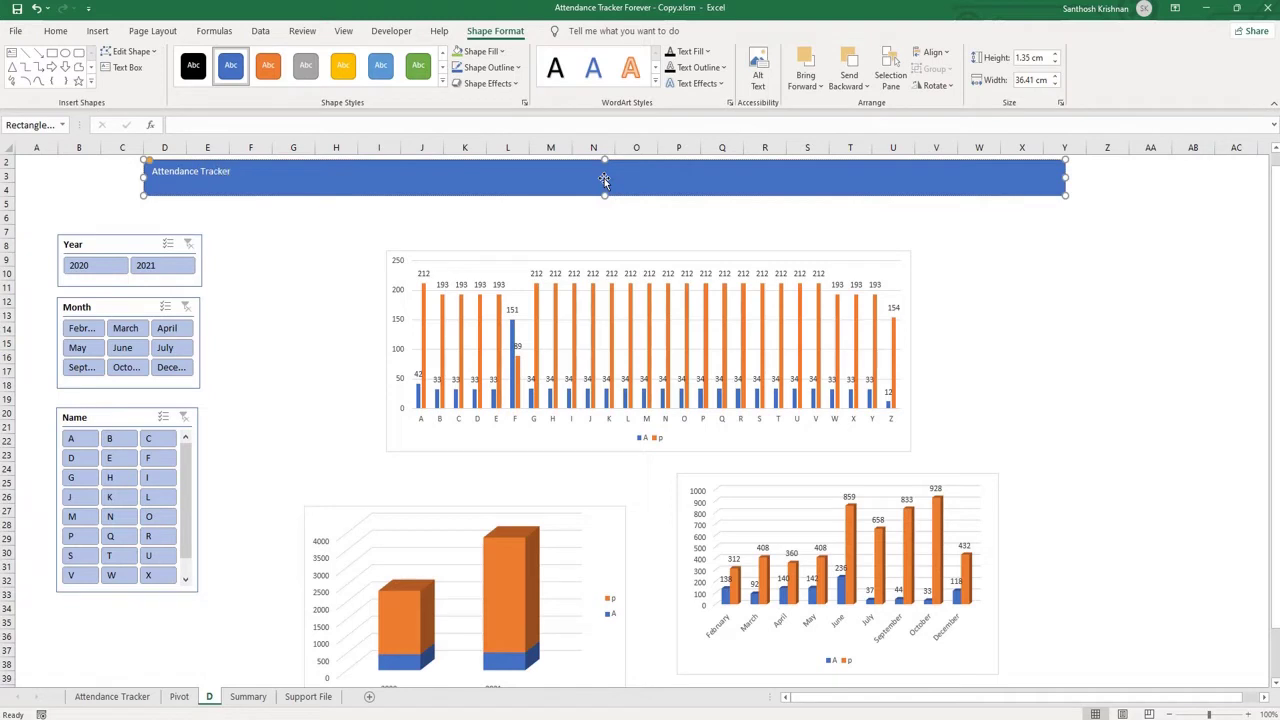
type("oard")
- Enlarge the banner title to 20 pt and centre it
key("ctrl+a")
left_click(55, 31)
left_click(236, 57)
left_click(236, 57)
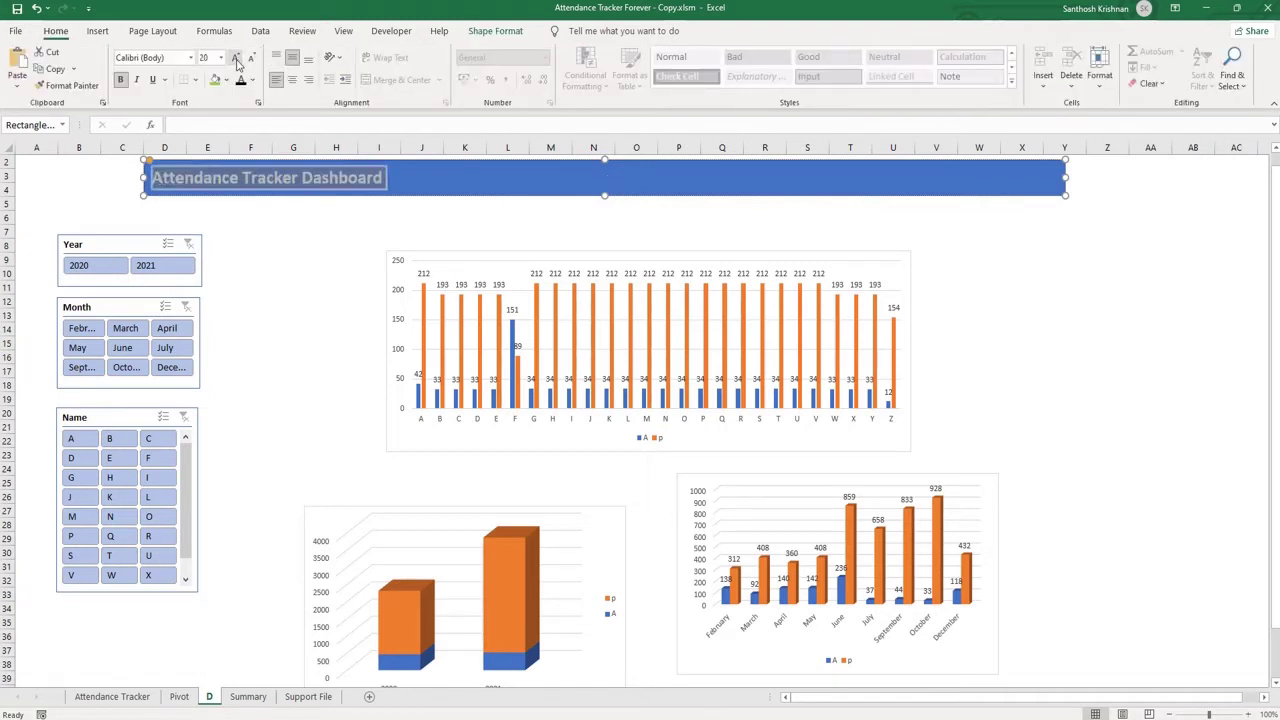
left_click(236, 57)
left_click(291, 80)
- Nudge the name chart slightly down and to the left
left_click_drag(528, 251, 502, 269)
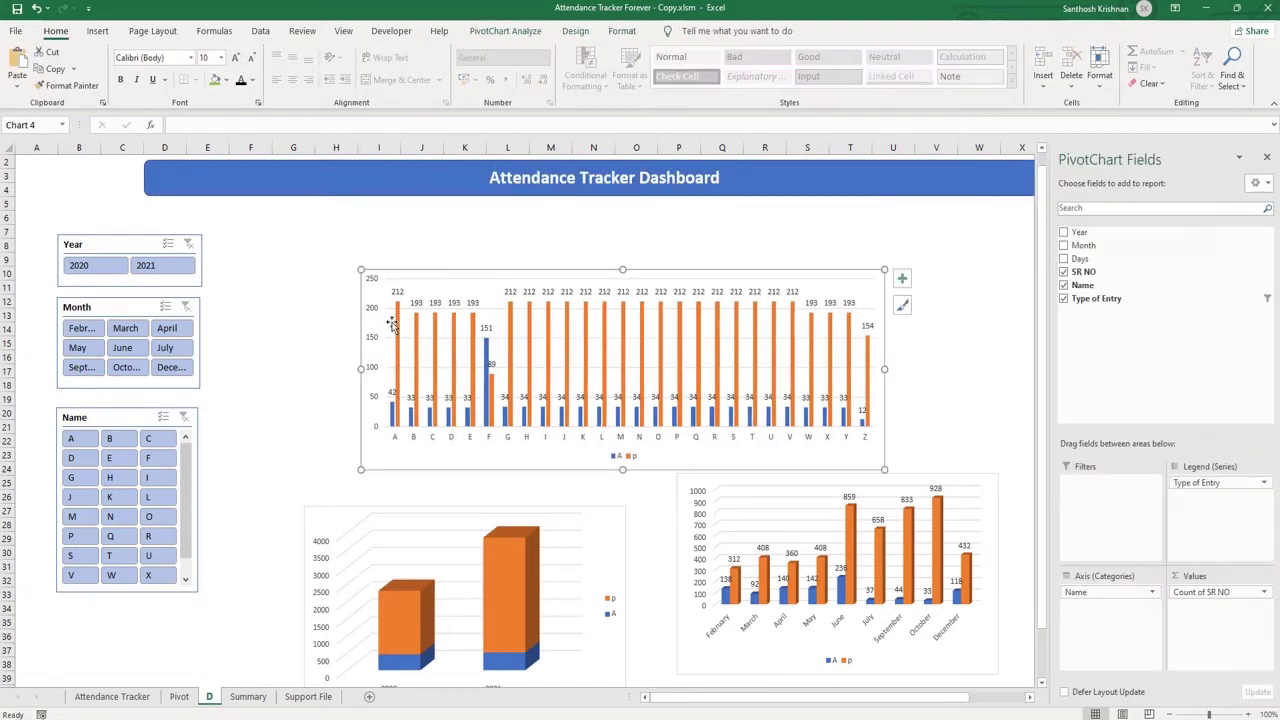
left_click(336, 273)
left_click(97, 31)
left_click(293, 330)
- Add a text box titled 'Attendance Status by Name' across the top of the name chart
left_click(250, 217)
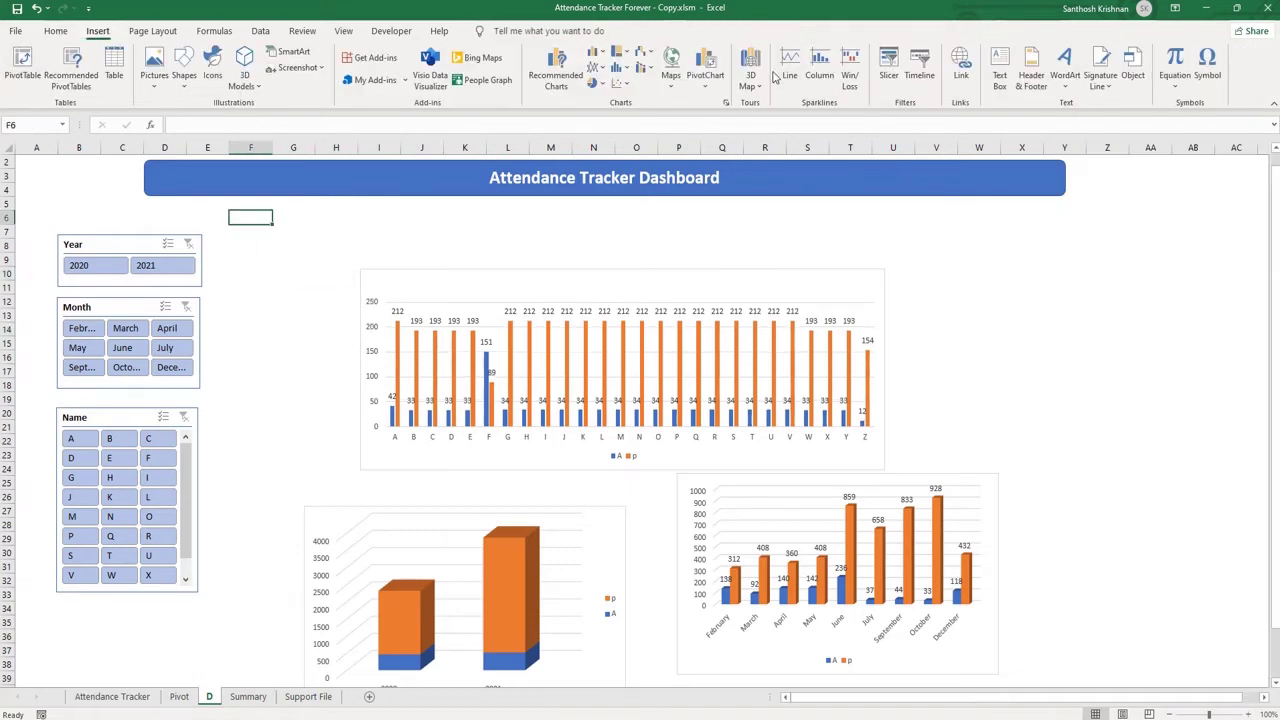
left_click(999, 75)
left_click_drag(505, 278, 709, 302)
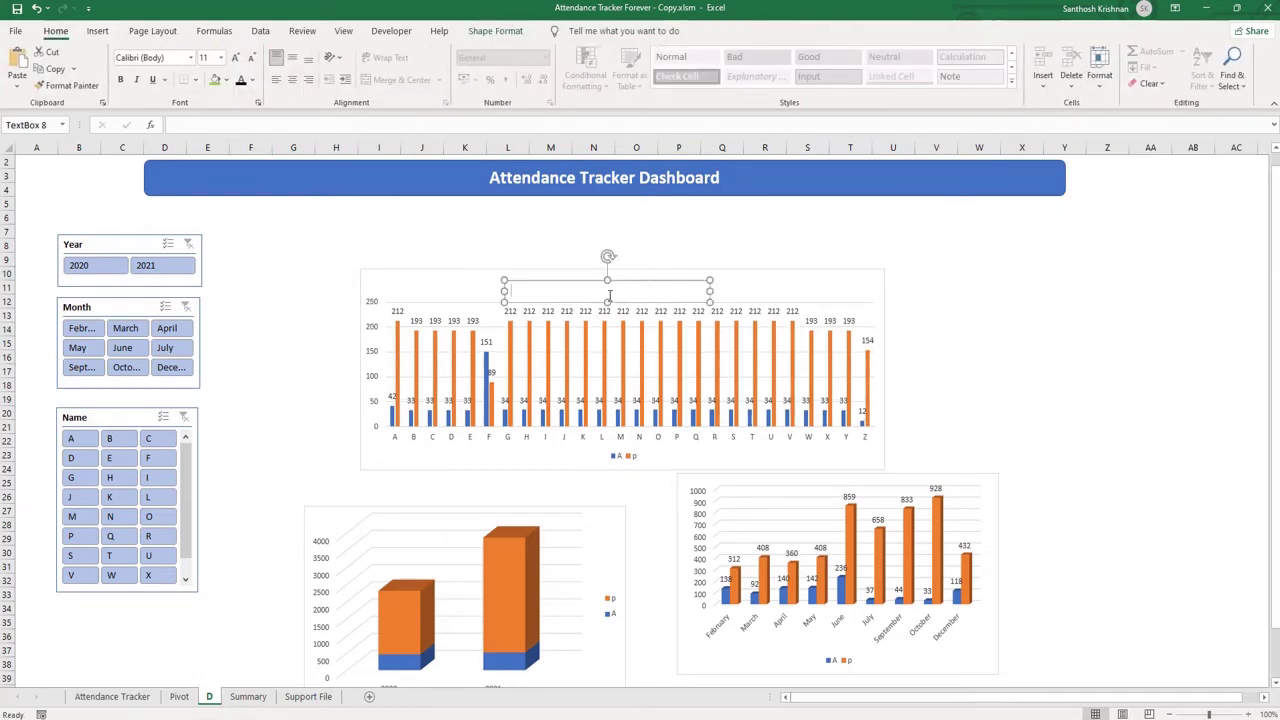
type("Attendance Status by Name")
- Copy the title over the year and month charts, changing them to 'by Year' and 'by Month'
left_click_drag(608, 292, 542, 521)
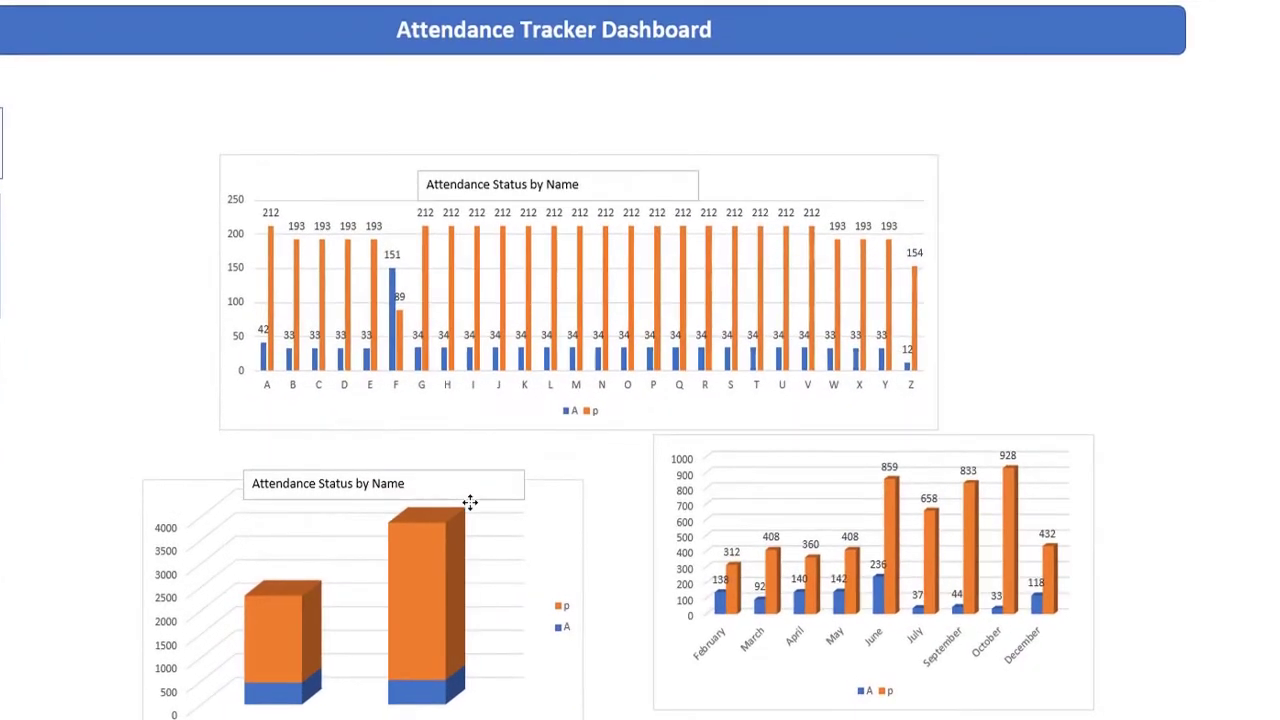
left_click(470, 502)
left_click(438, 483)
key("BackSpace")
key("BackSpace")
key("BackSpace")
key("BackSpace")
type("Ye")
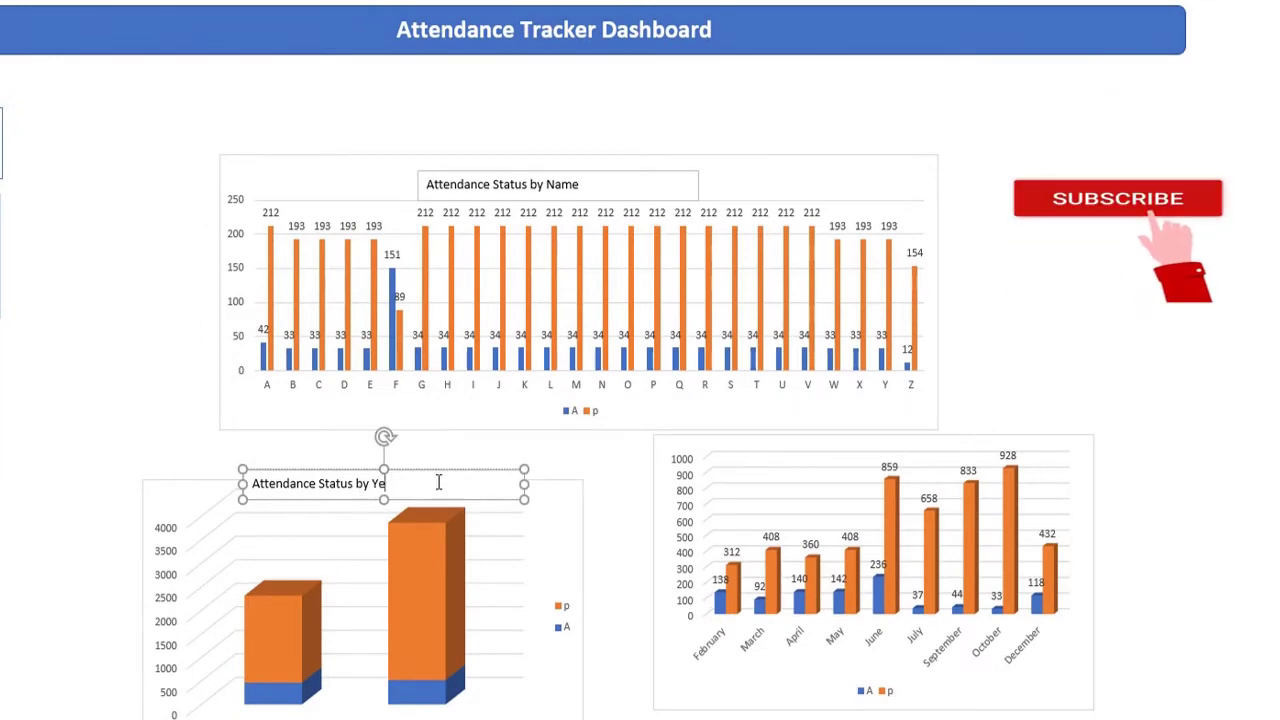
type("ar")
left_click_drag(457, 498, 943, 456, "ctrl")
double_click(929, 435)
type("Month")
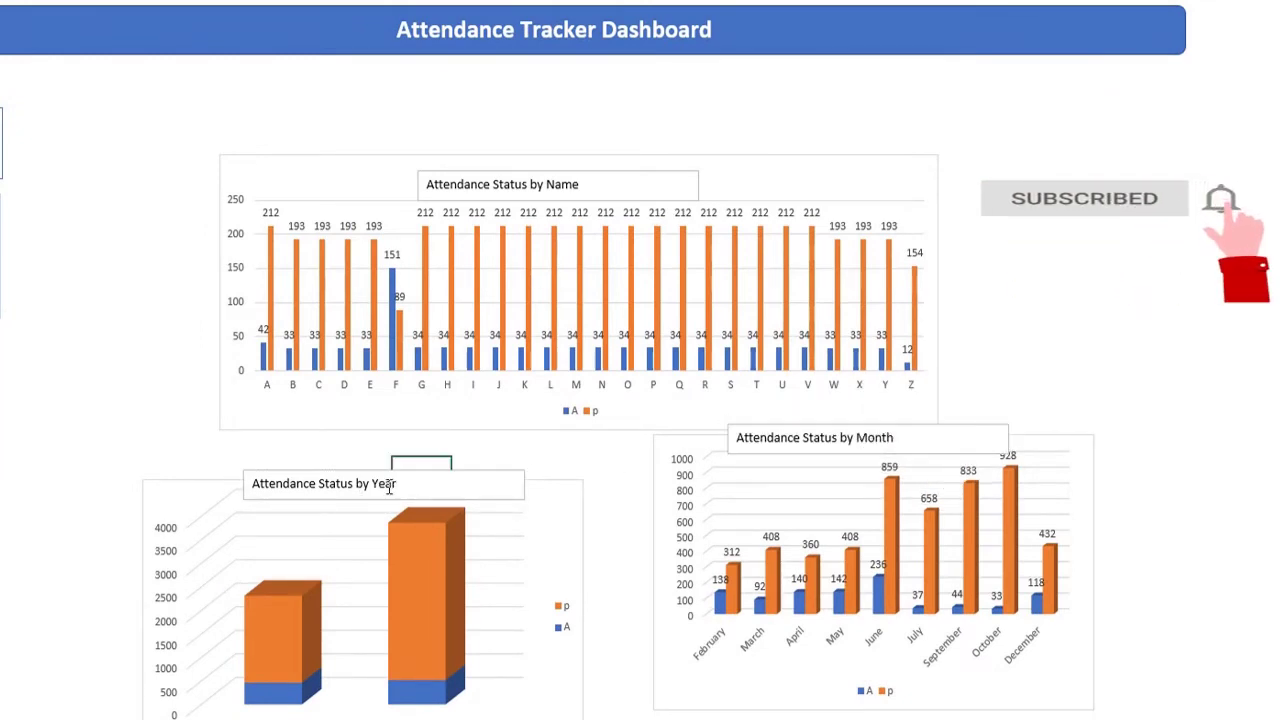
- Make the chart titles bold and set their outline to No Outline
left_click(417, 484)
right_click(428, 480)
left_click(531, 520)
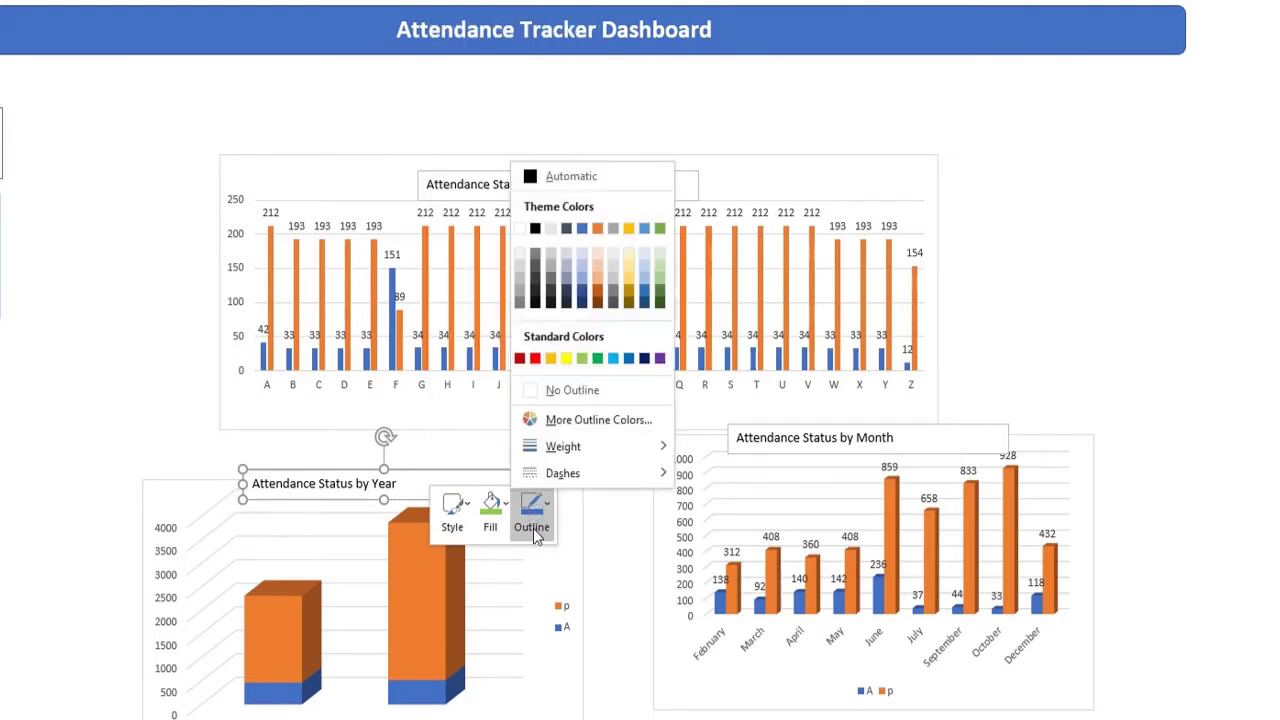
left_click(572, 390)
left_click(814, 437)
key("F4")
right_click(590, 180)
left_click(691, 131)
left_click(700, 380)
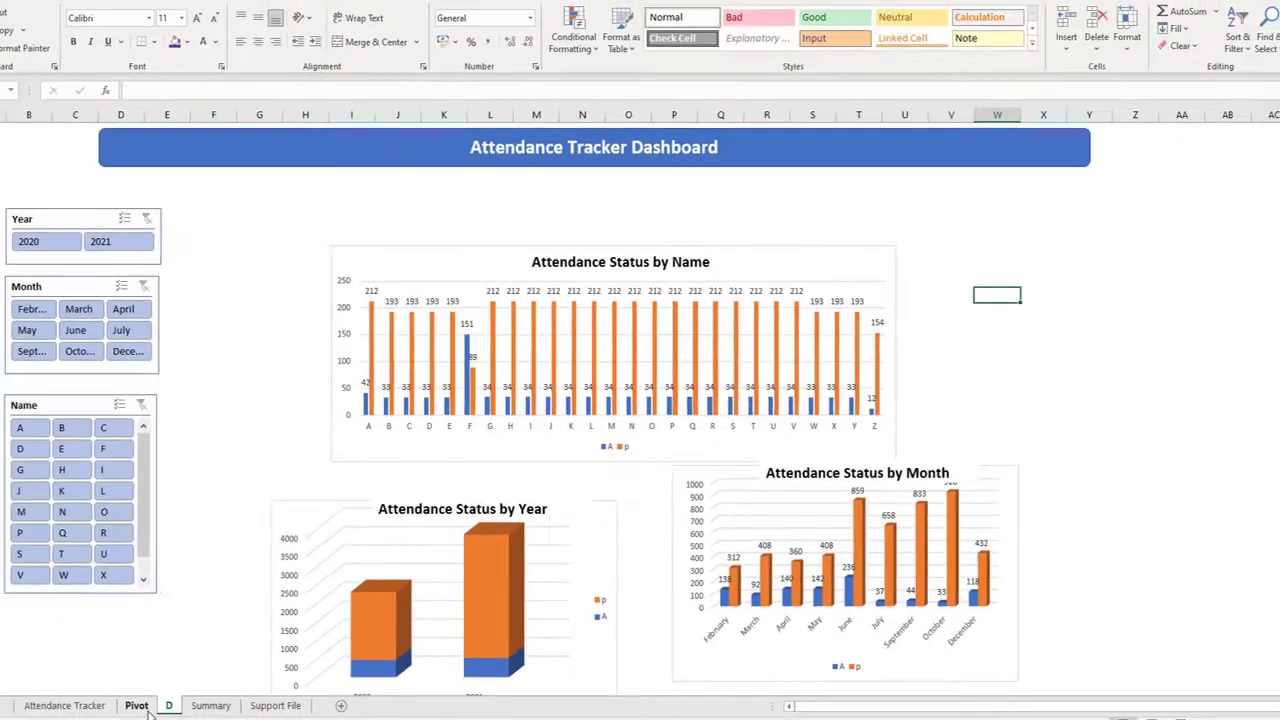
- On the Pivot sheet, label B1 'P' and B2 'A'
left_click(180, 700)
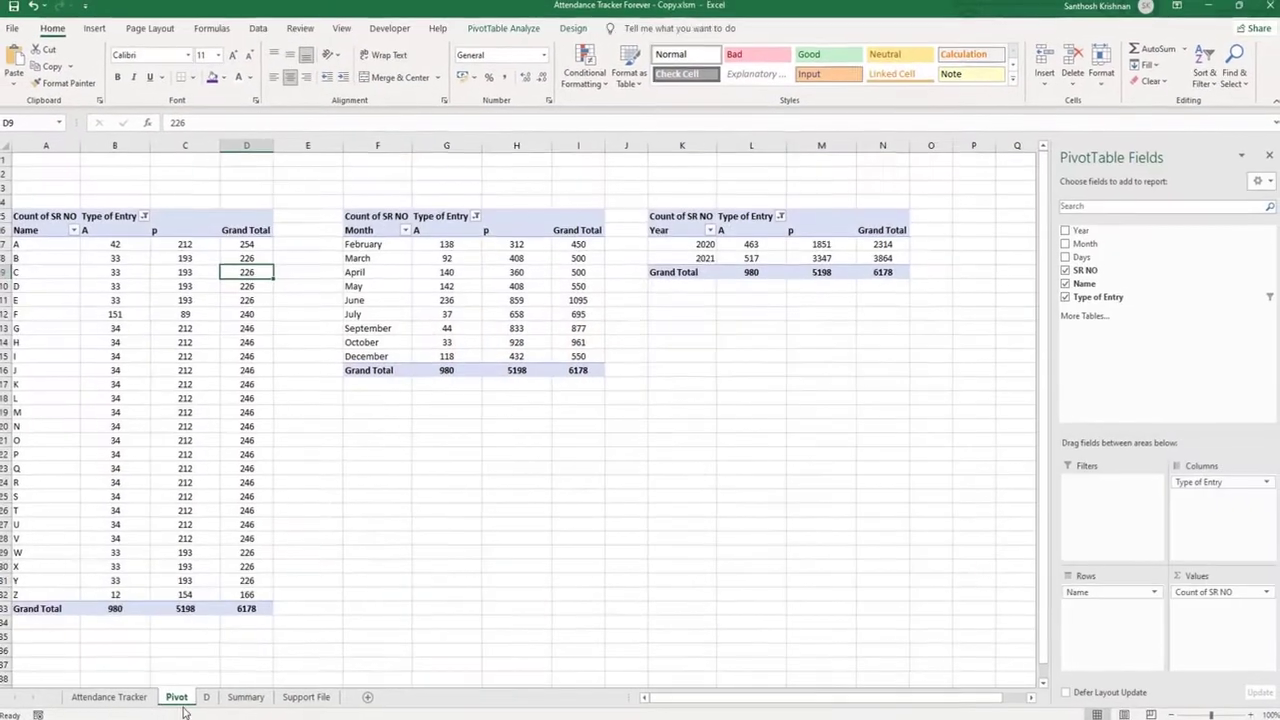
left_click(117, 161)
type("P")
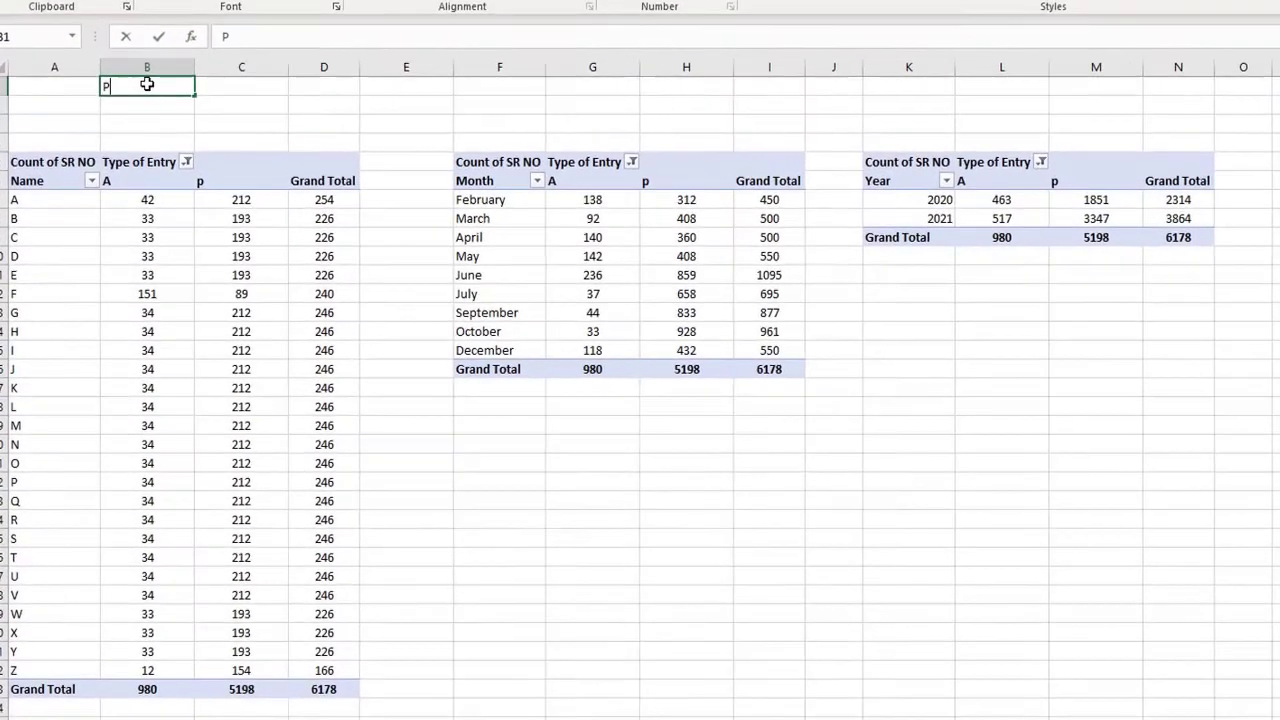
key("Return")
type("A")
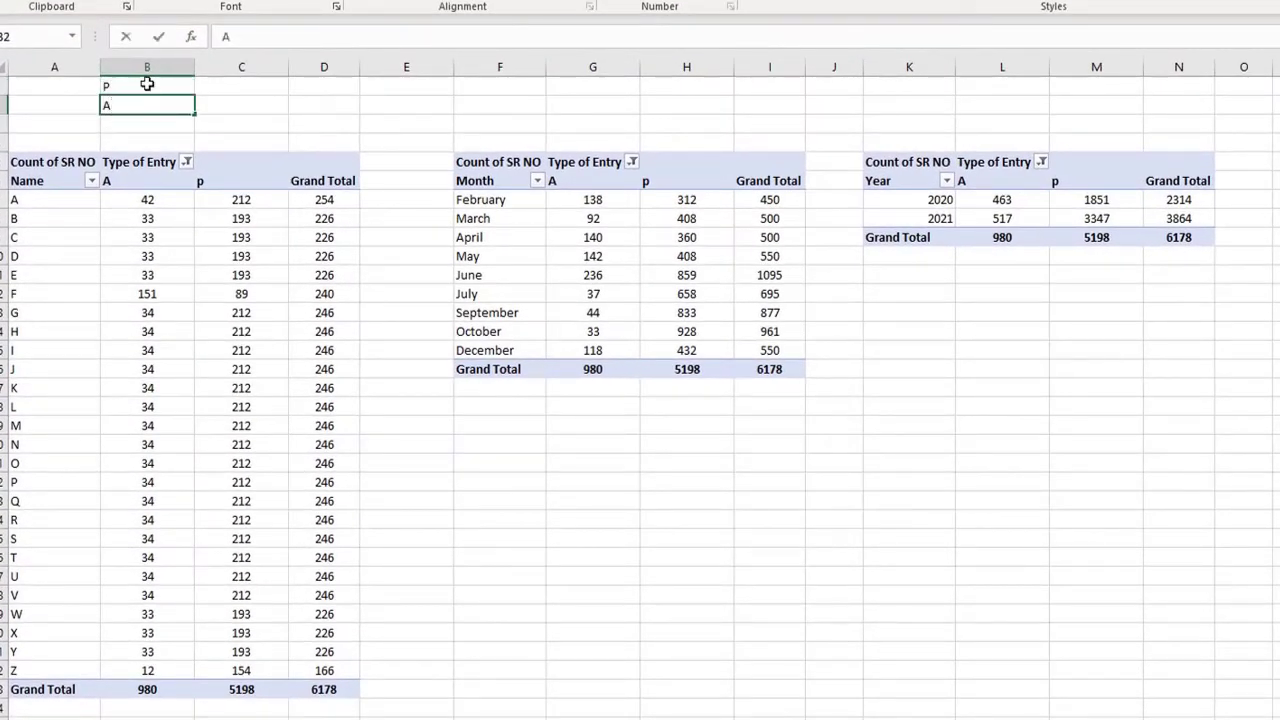
key("Tab")
key("Up")
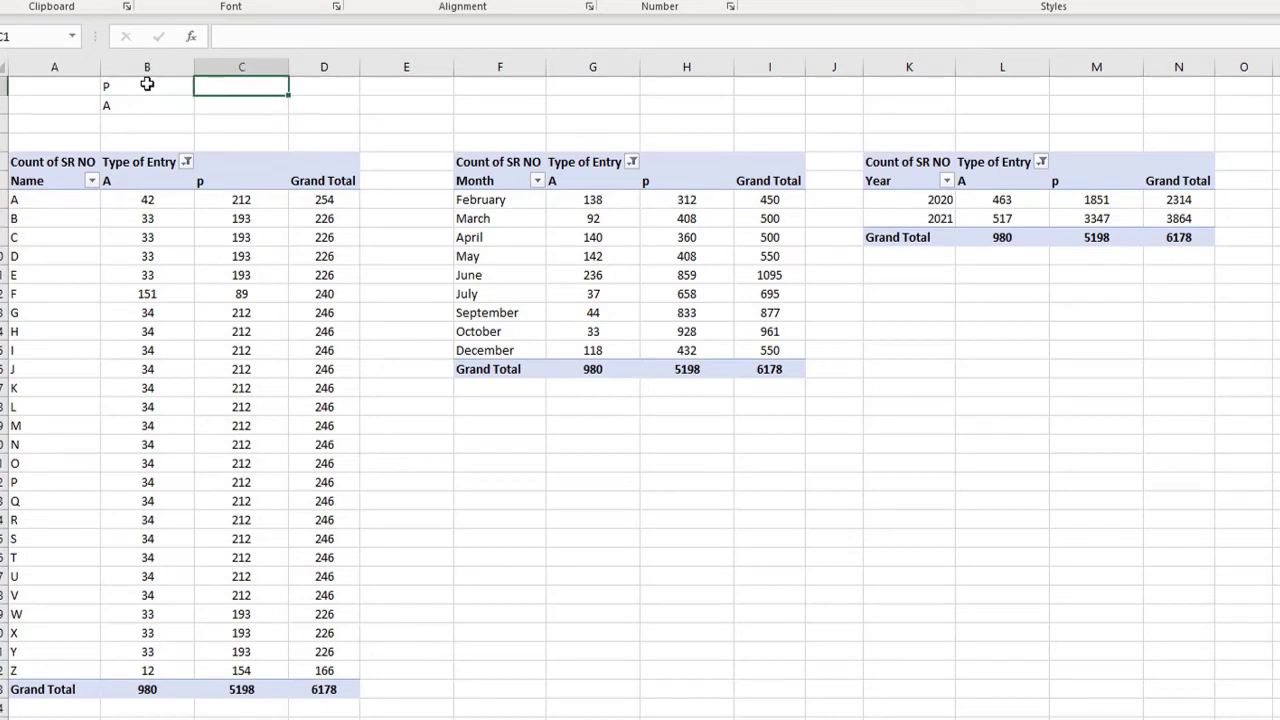
- In C1, divide the present grand total by the overall total, formatted as Percent (84%)
type("=")
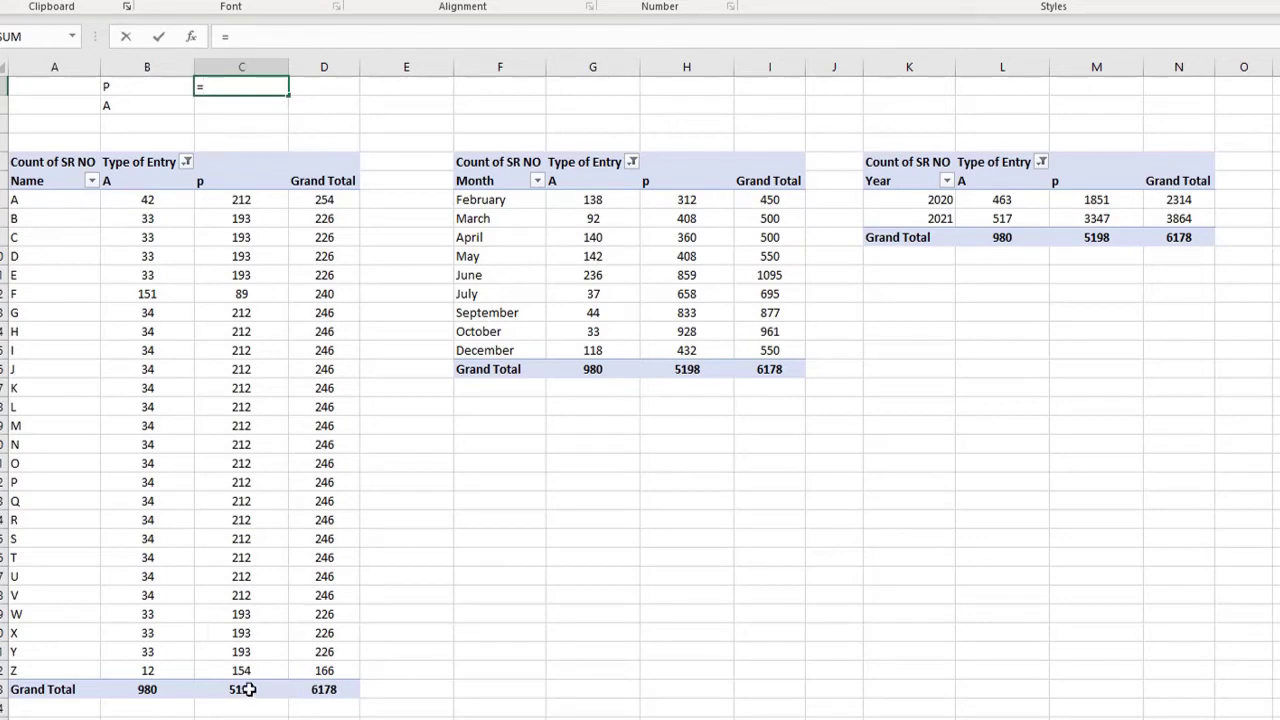
left_click(248, 689)
type("/")
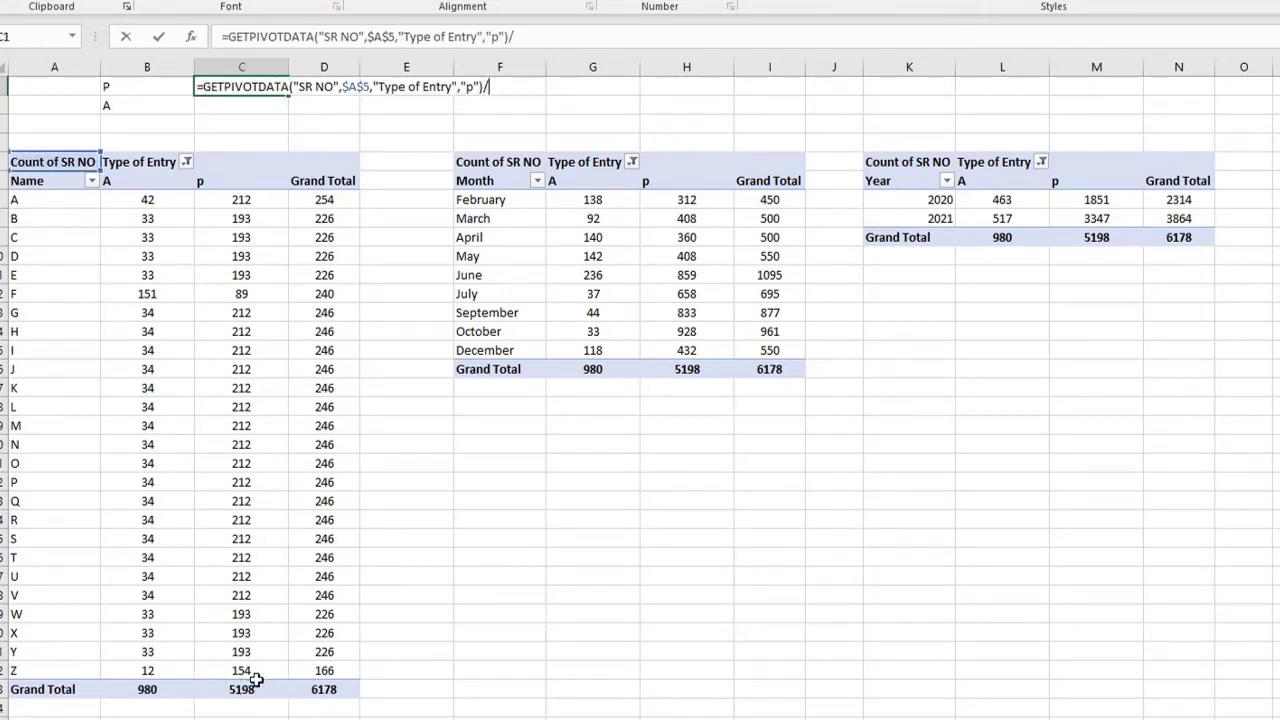
left_click(324, 689)
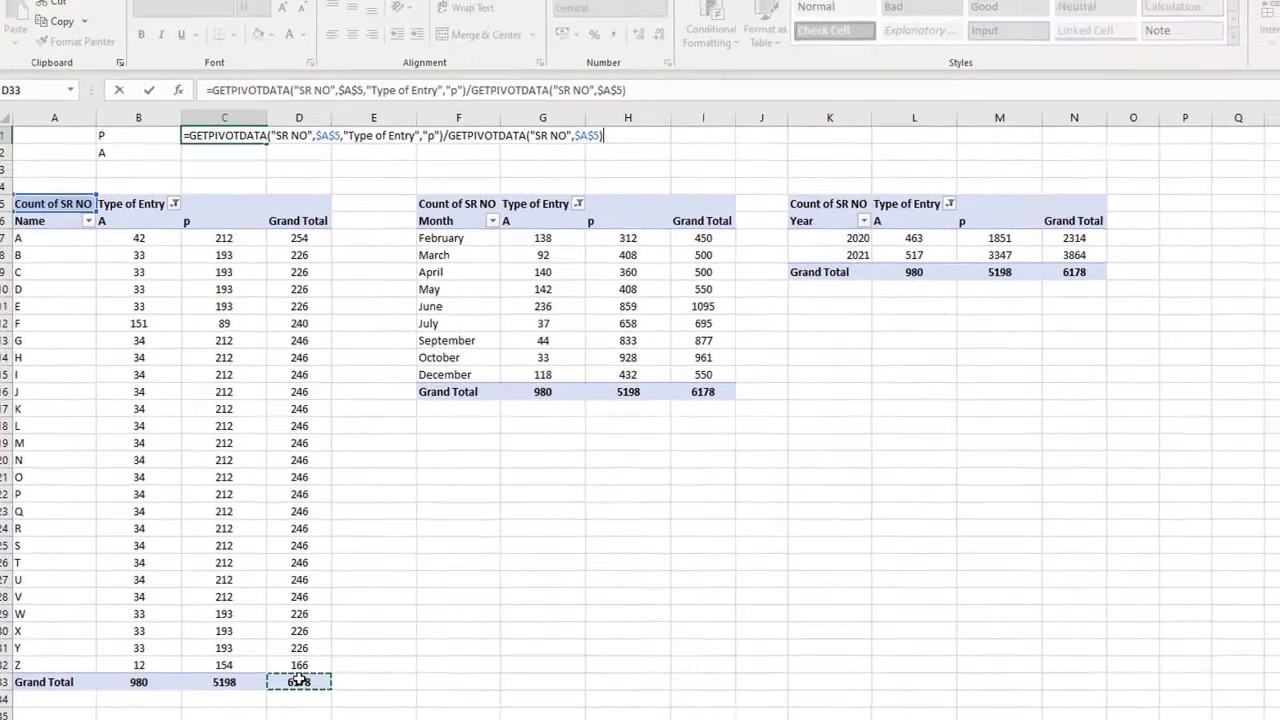
key("Return")
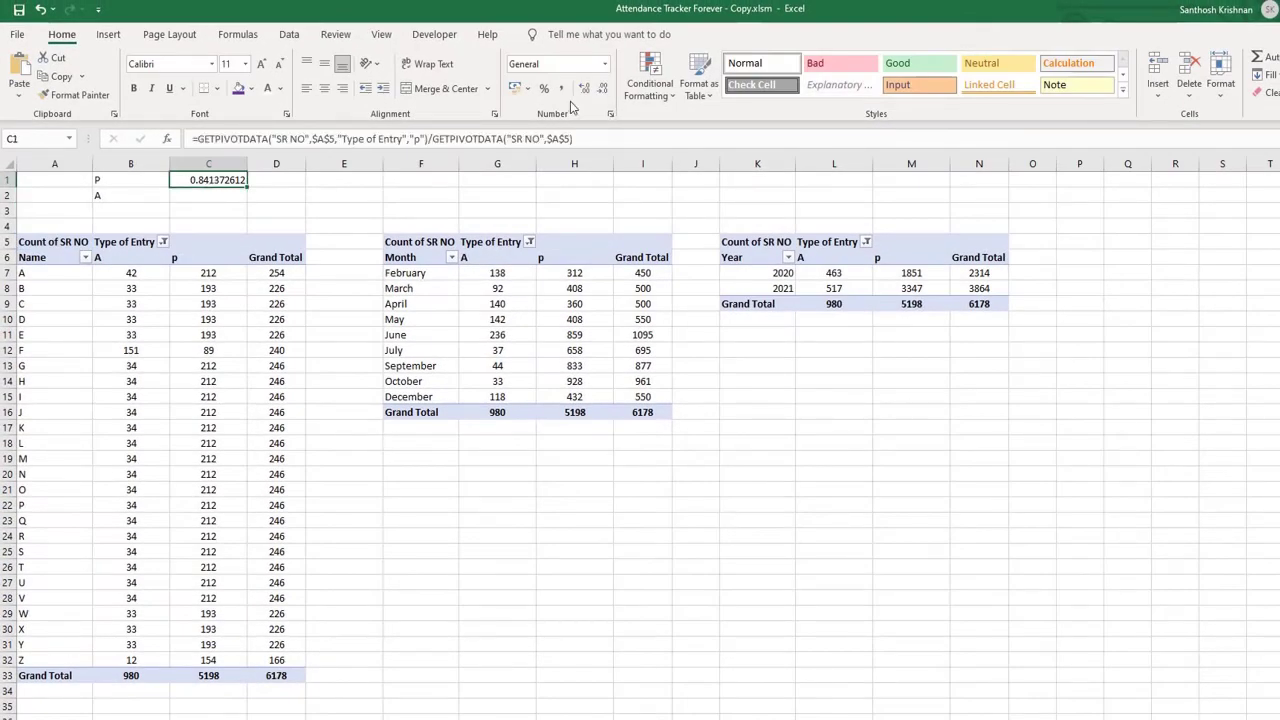
left_click(544, 88)
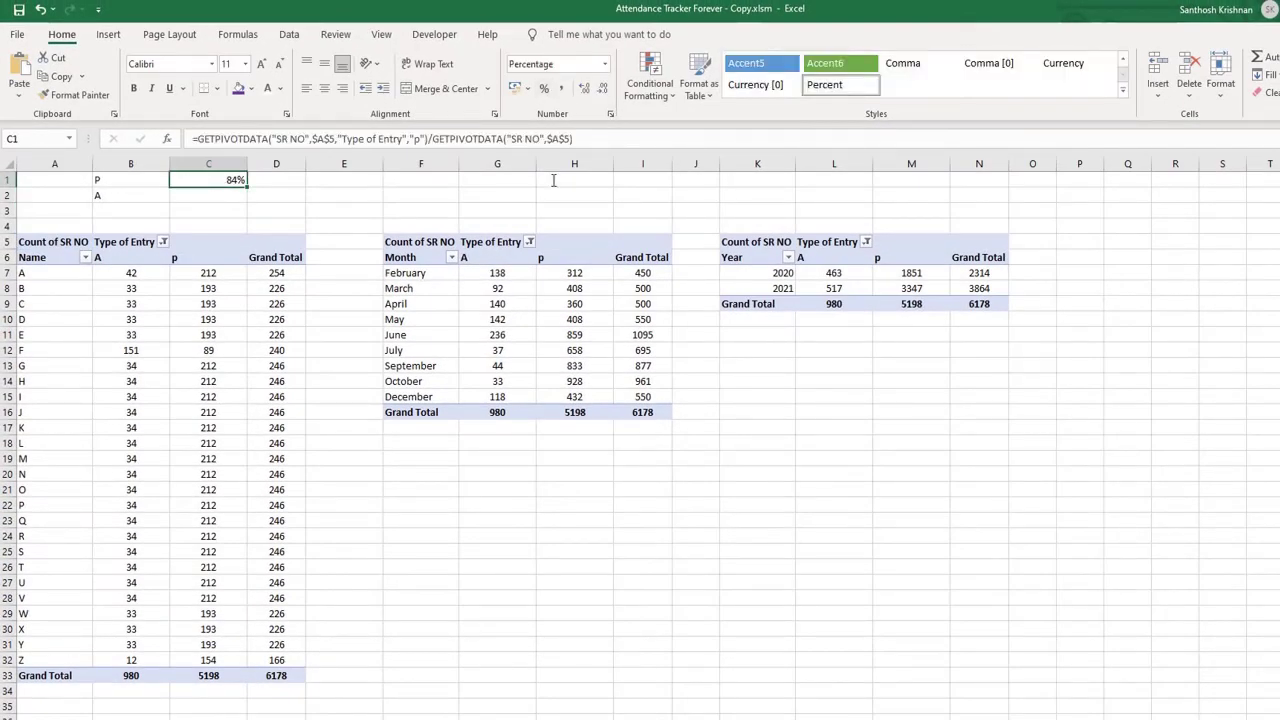
- In C2, divide the absent grand total by the overall total, formatted as Percent (16%)
left_click(224, 199)
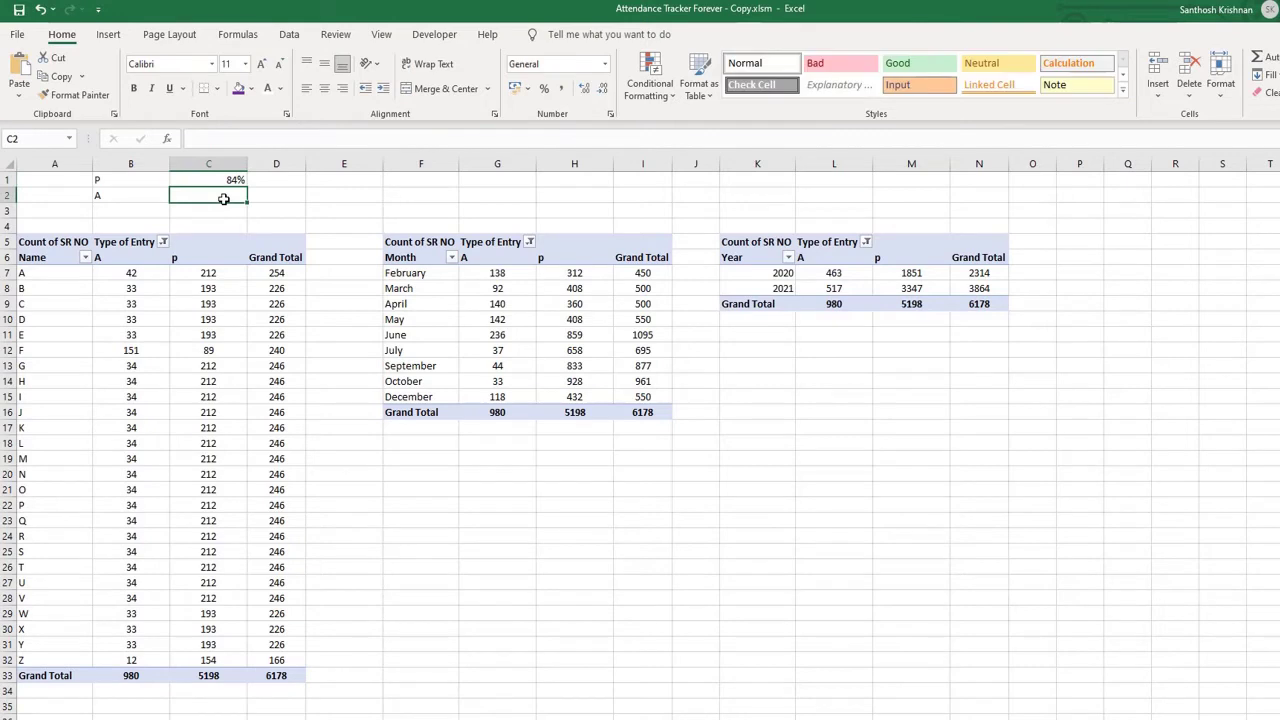
type("=")
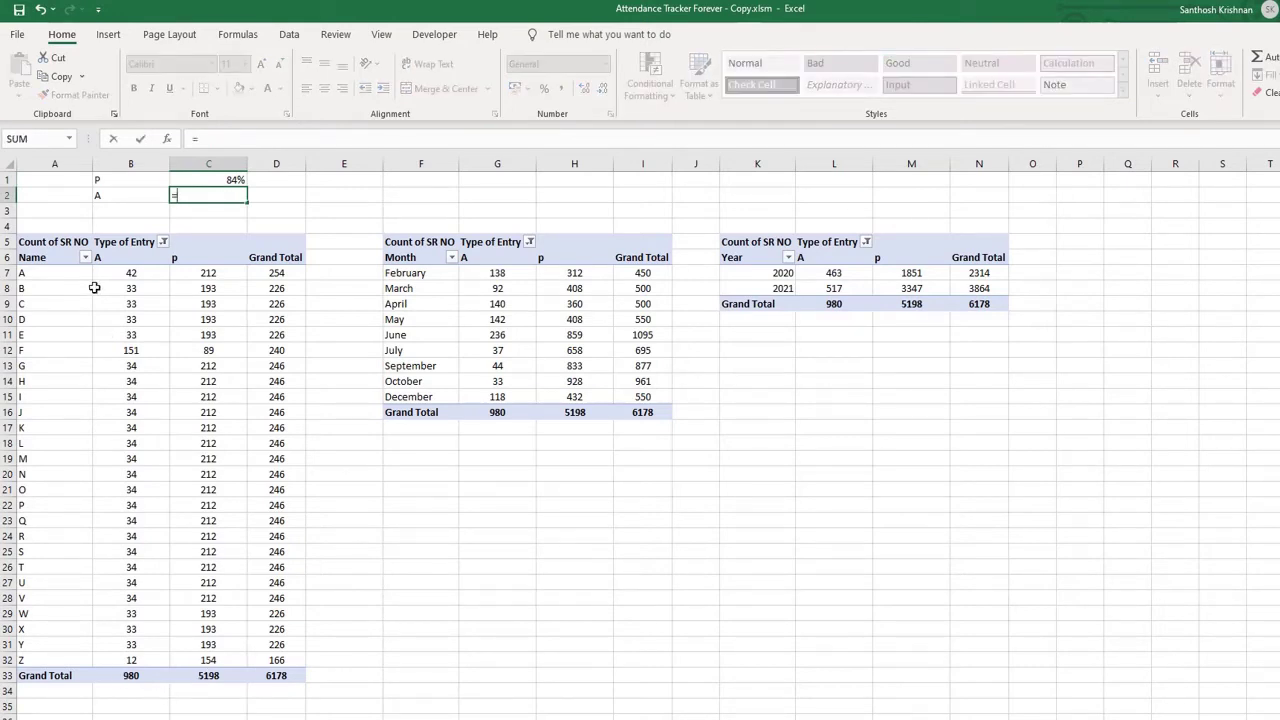
left_click(145, 678)
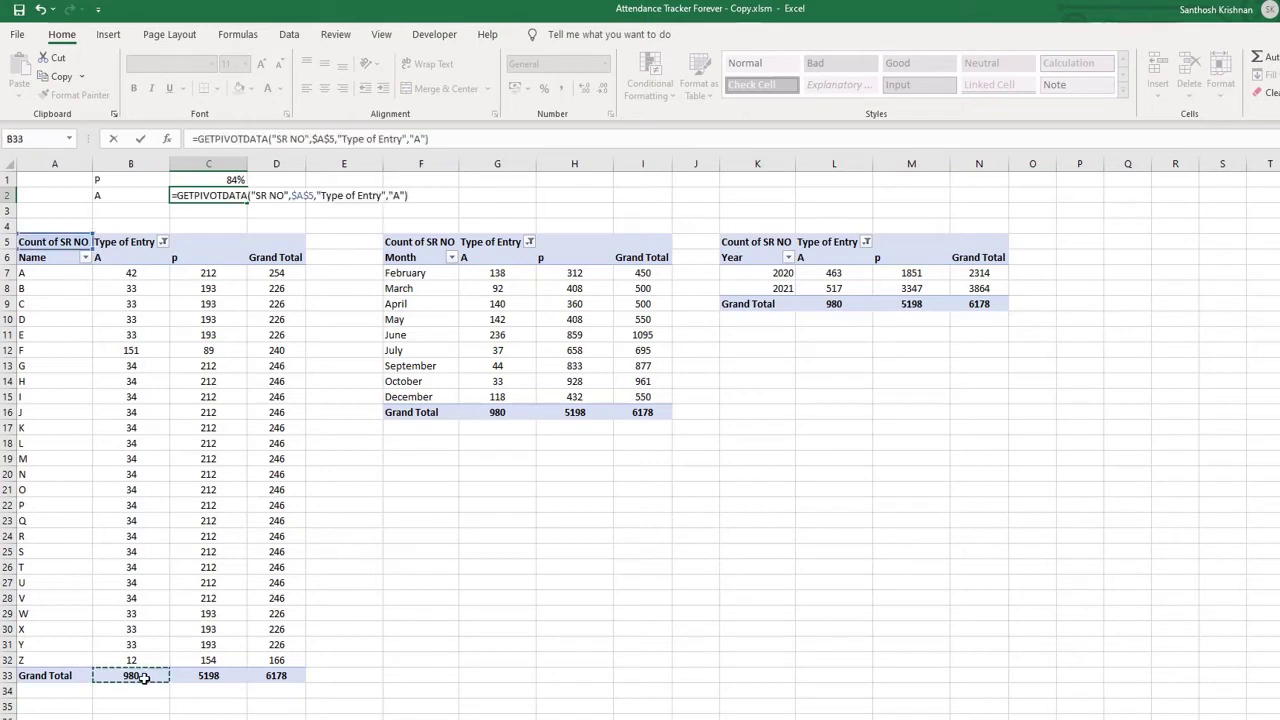
type("/")
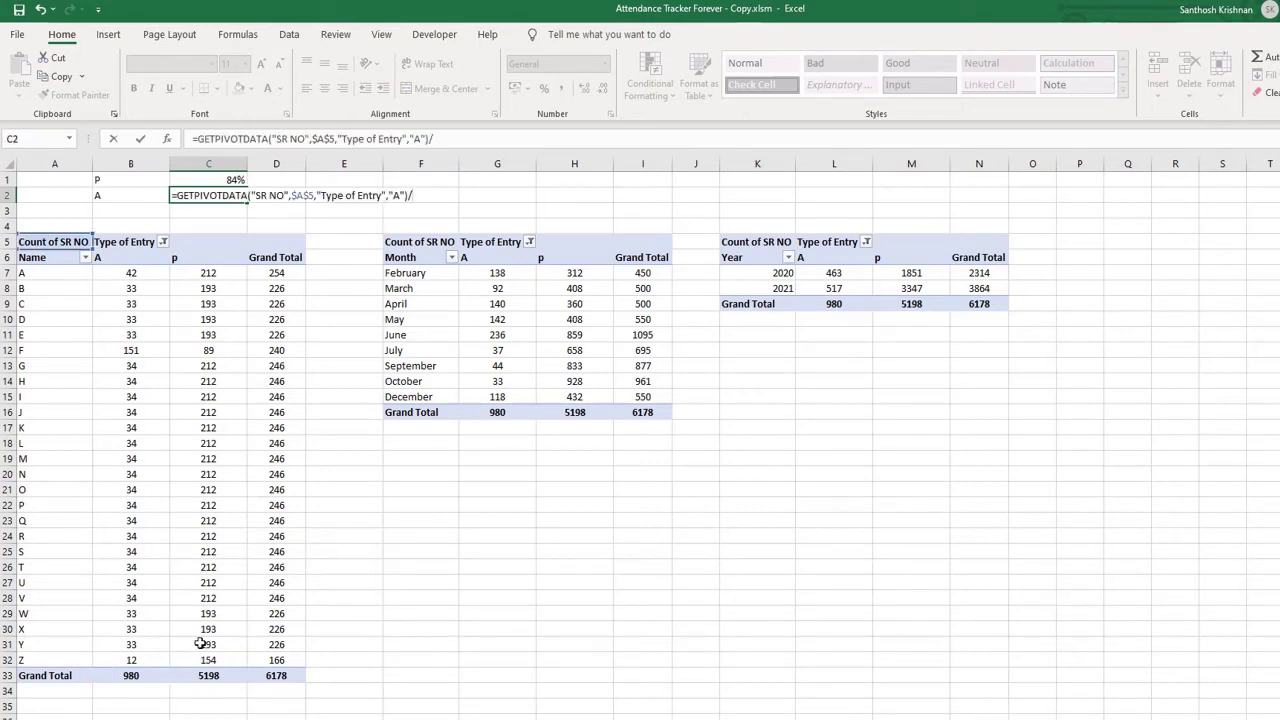
left_click(268, 677)
key("ctrl+Return")
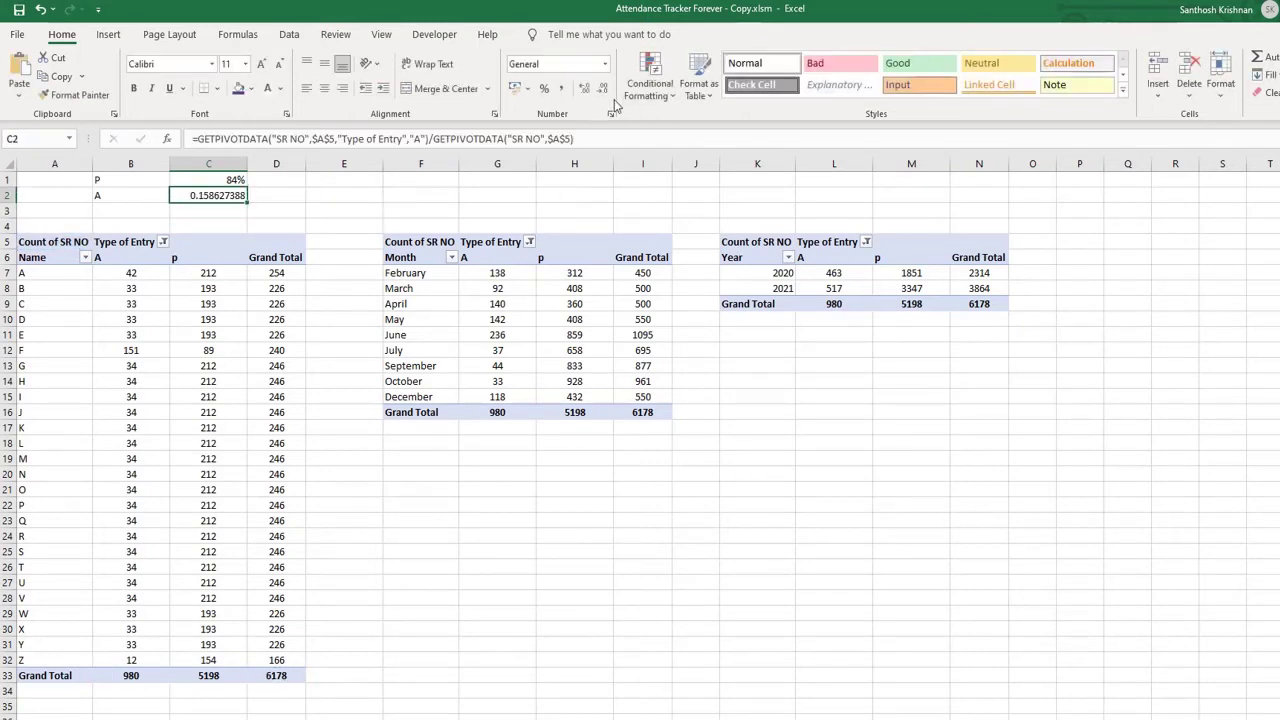
key("ctrl+shift+5")
- Filter the pivot's Name field down to a single name
left_click(86, 257)
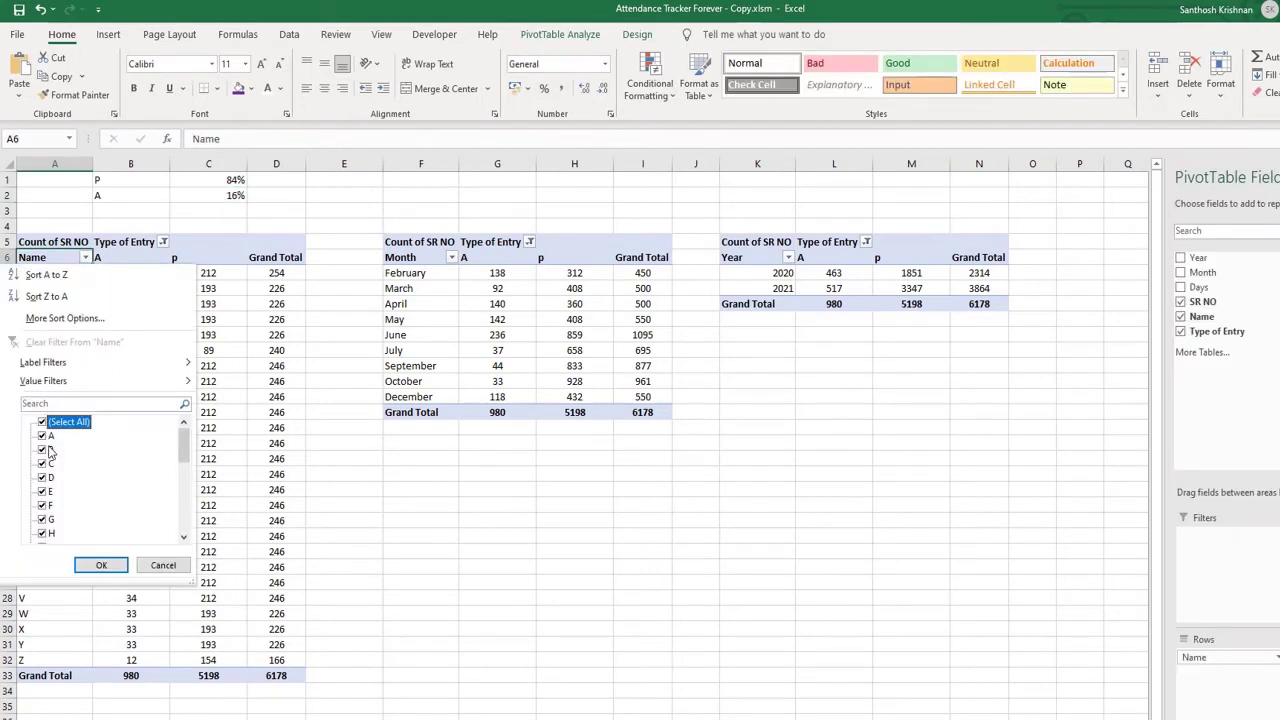
left_click(42, 421)
left_click(42, 477)
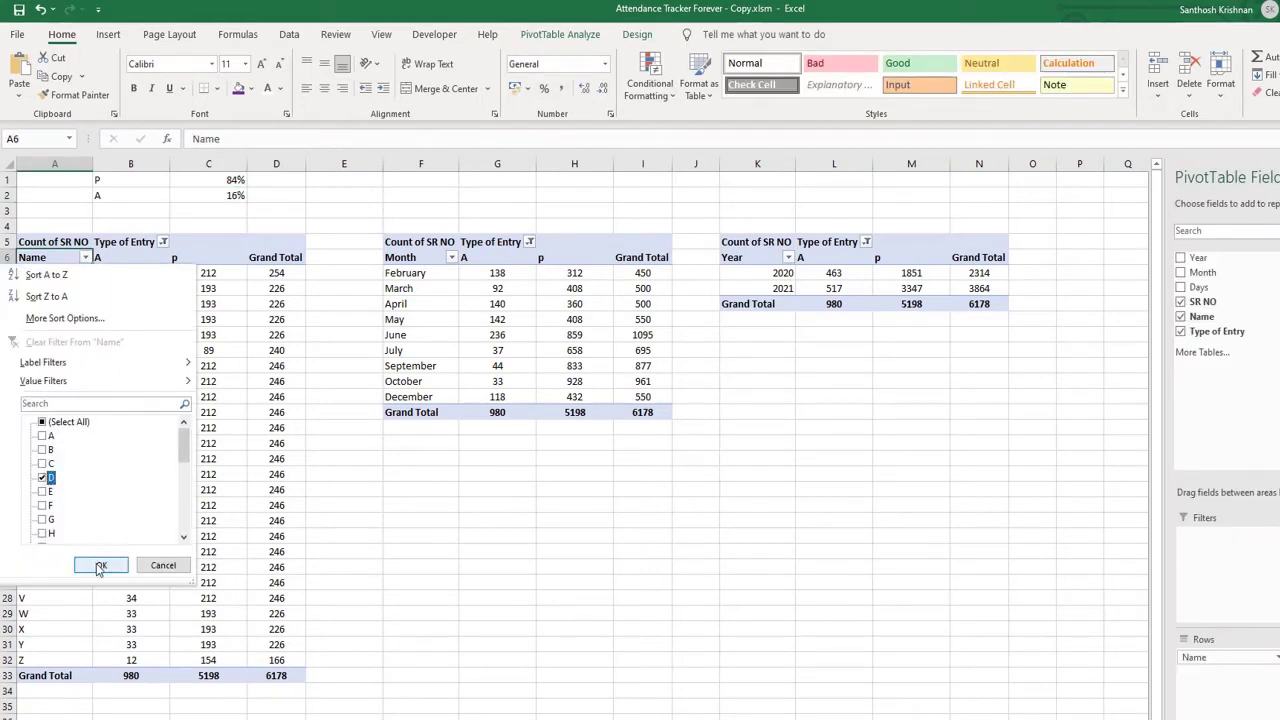
left_click(97, 565)
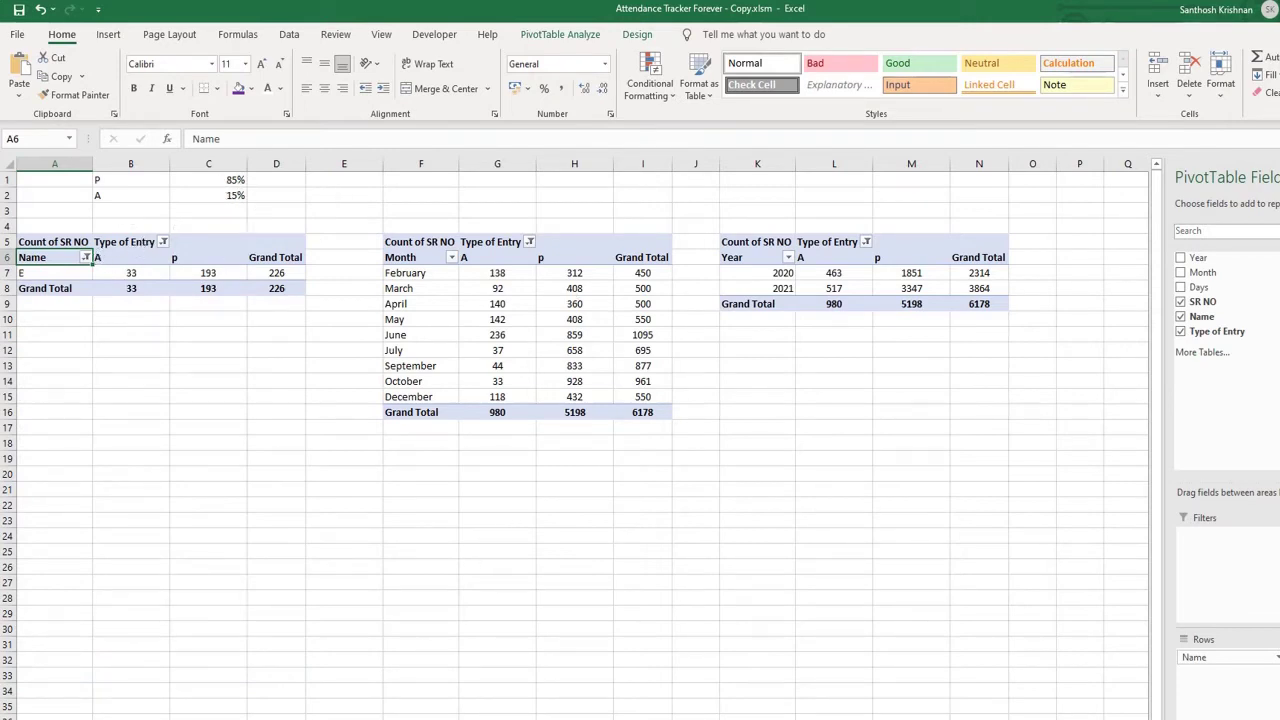
- Chart the P/A shares as a doughnut with percentage labels and white fill, then remove it from Pivot
left_click_drag(129, 180, 202, 198)
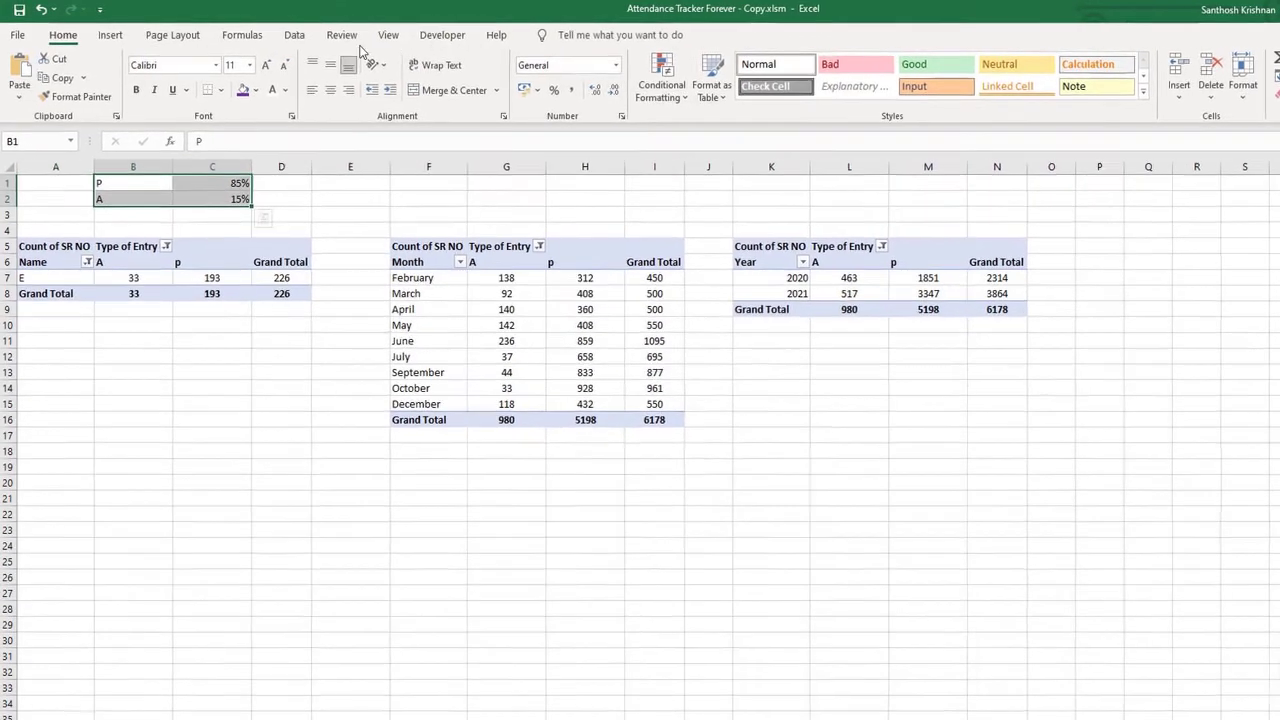
left_click(108, 34)
left_click(662, 93)
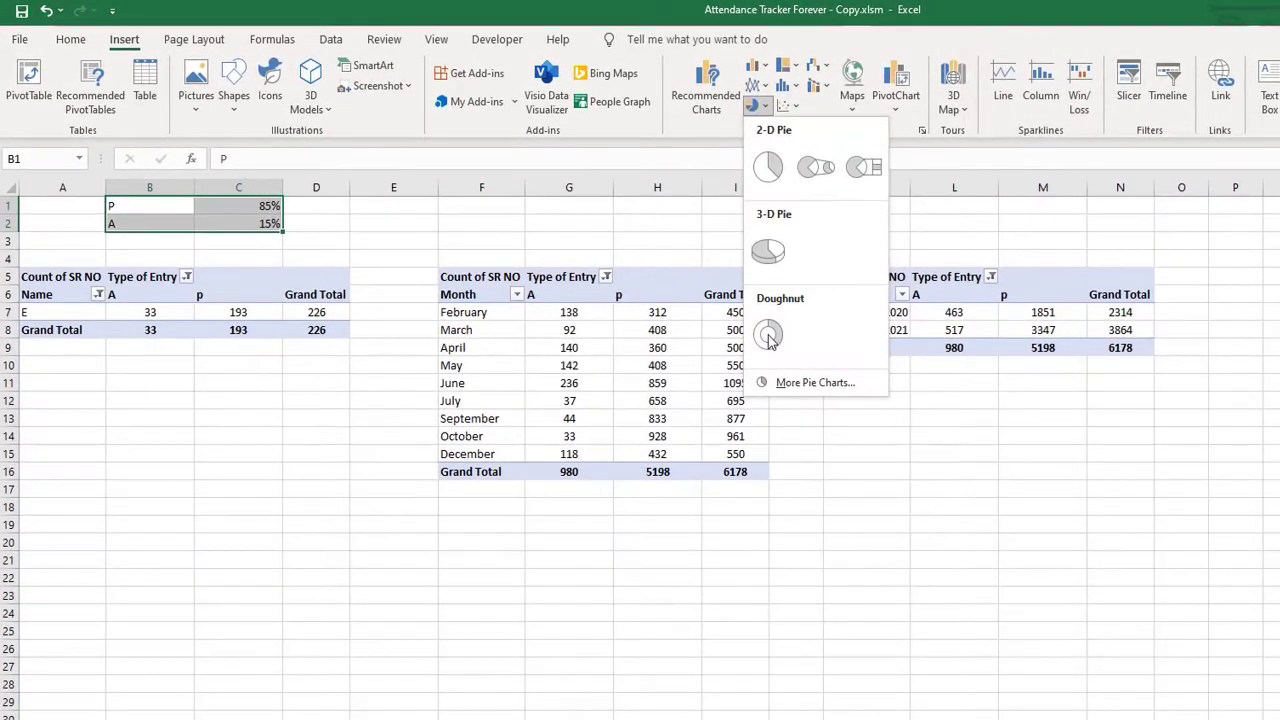
left_click(768, 335)
left_click(341, 85)
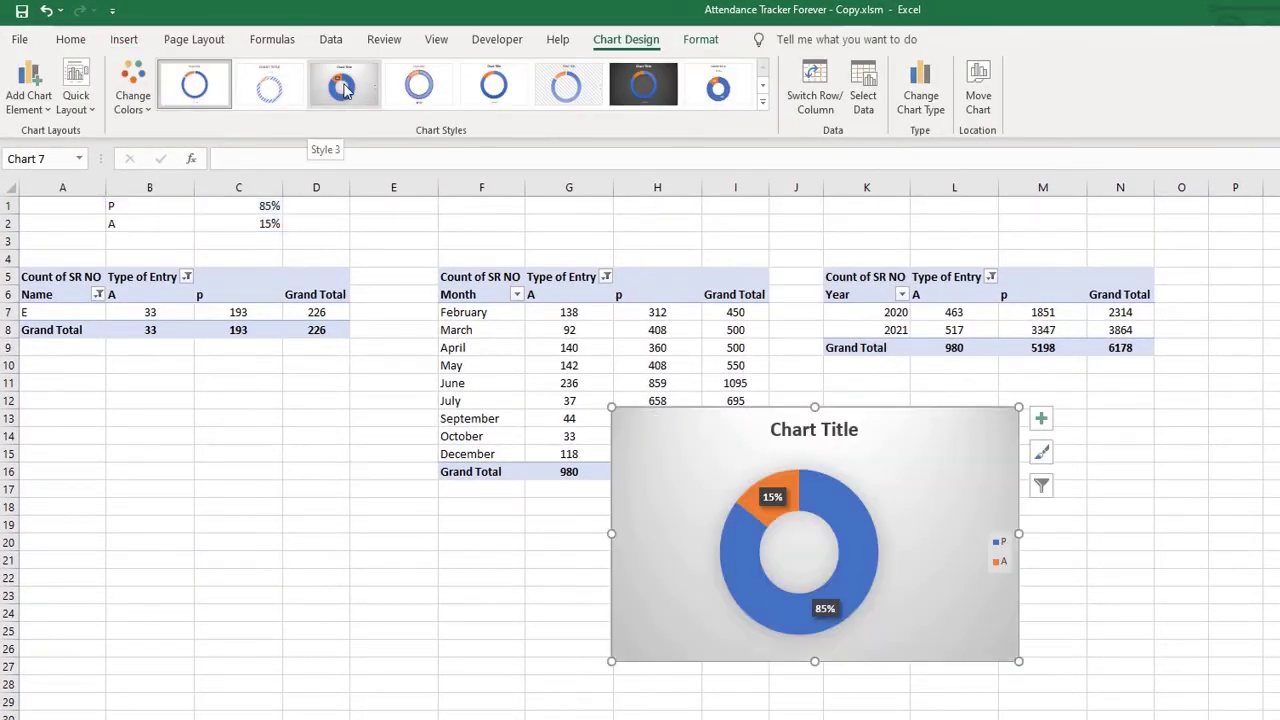
right_click(912, 428)
left_click(945, 390)
left_click(952, 480)
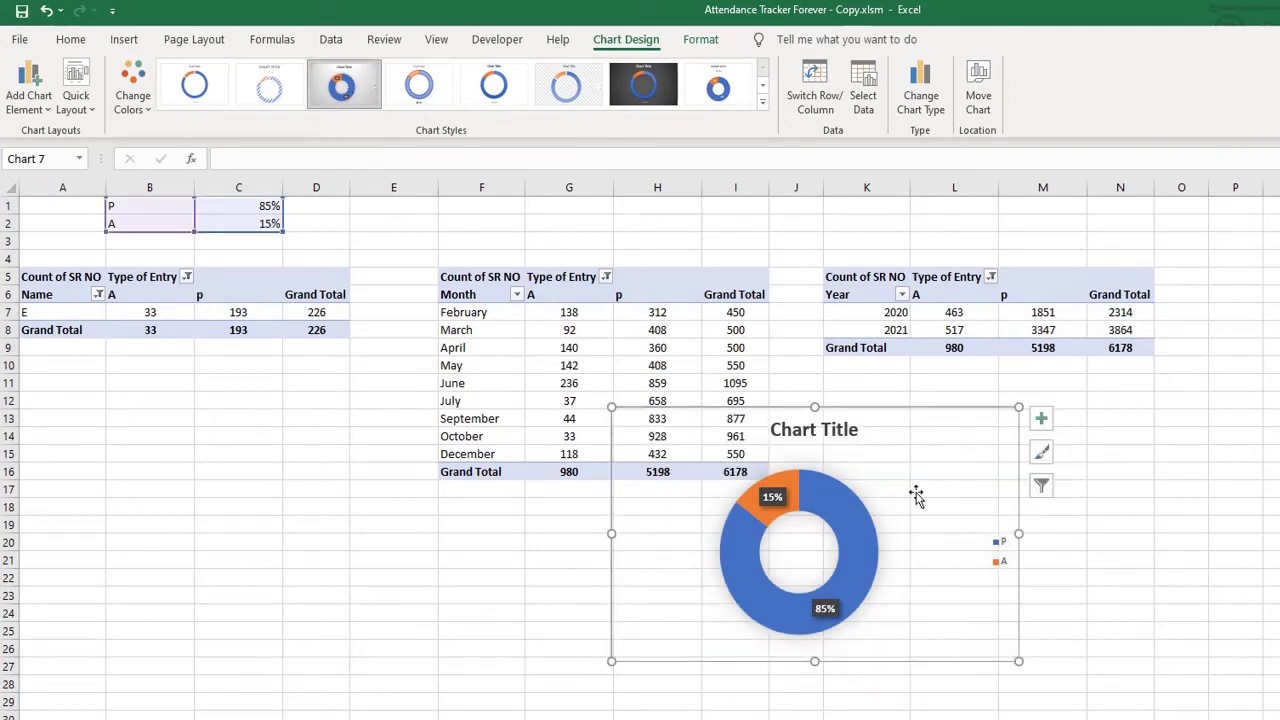
key("Delete")
- Paste the doughnut on dashboard sheet D beside the bar chart and reposition its Name title
key("ctrl+Page_Up")
left_click(334, 355)
key("ctrl+v")
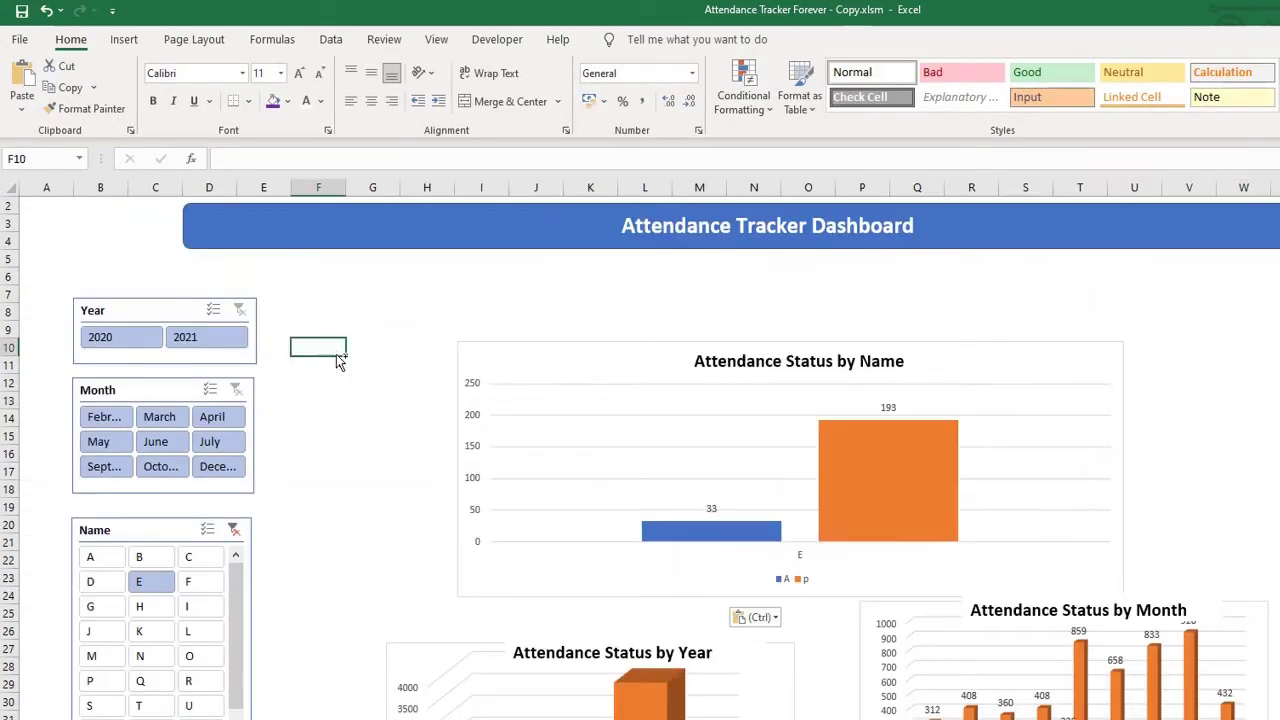
left_click(654, 380)
left_click(536, 347)
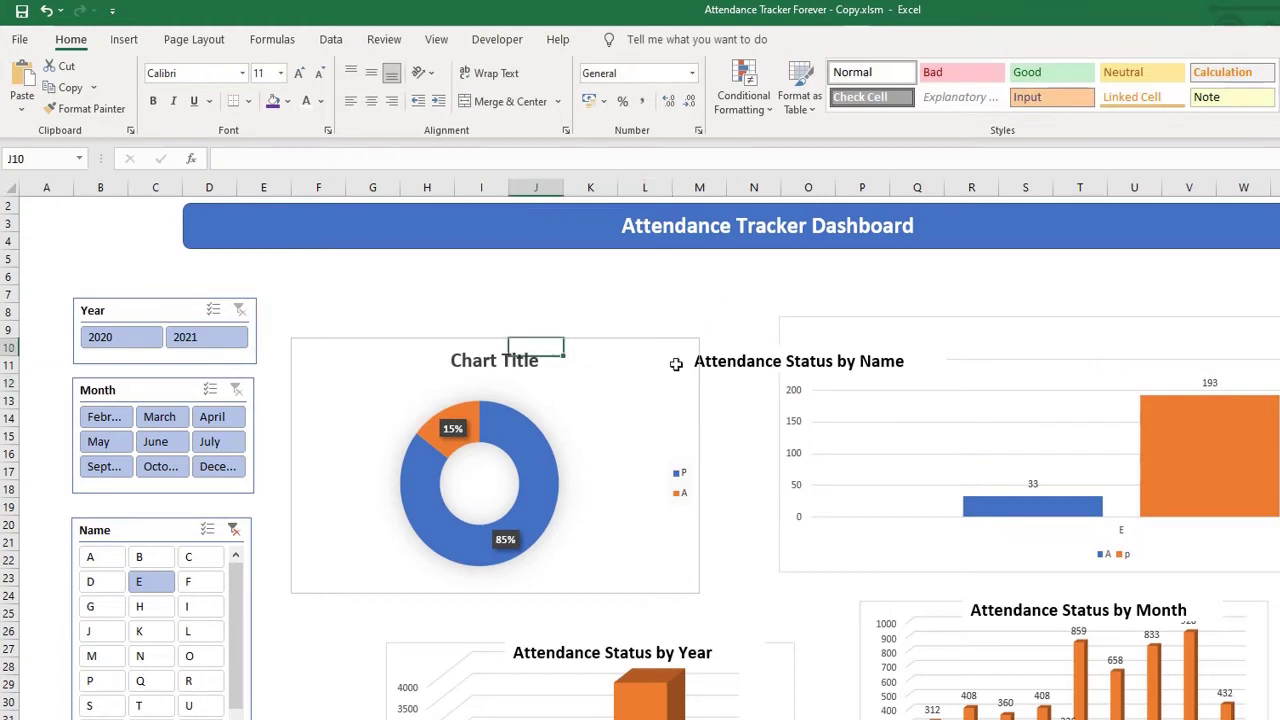
left_click(674, 363)
left_click_drag(743, 345, 1094, 309)
left_click_drag(566, 323, 626, 305)
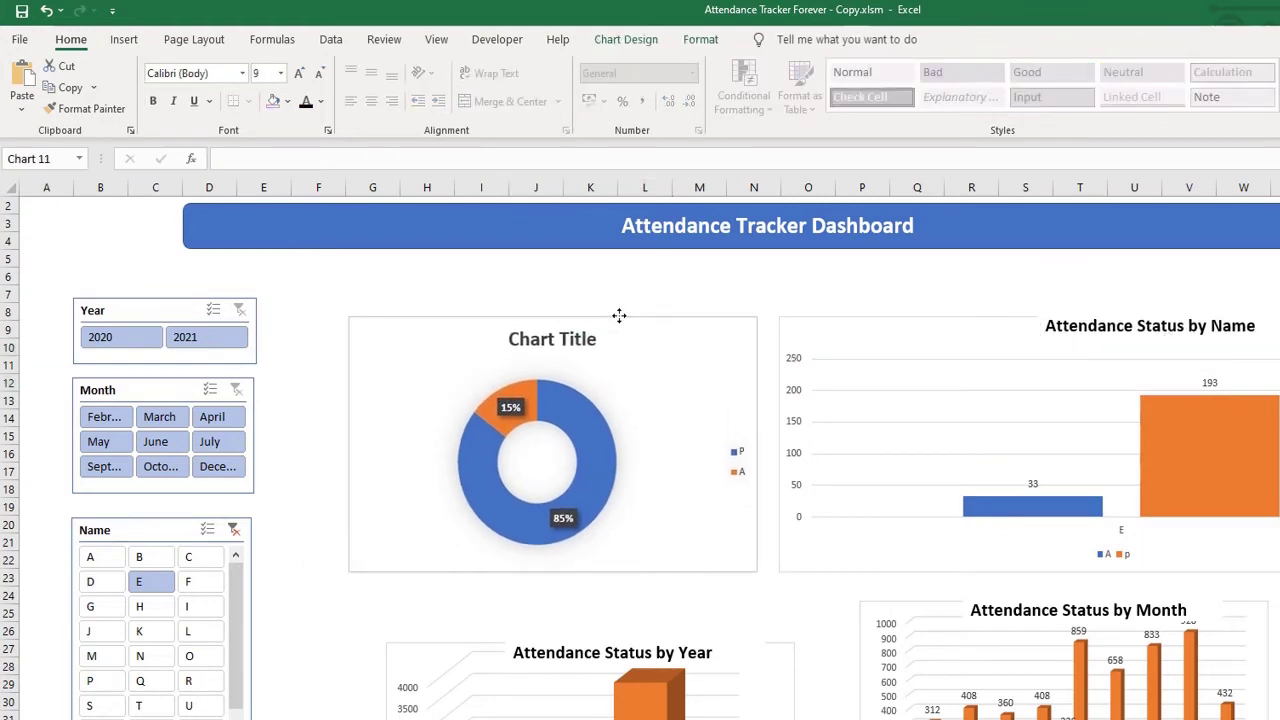
left_click(481, 276)
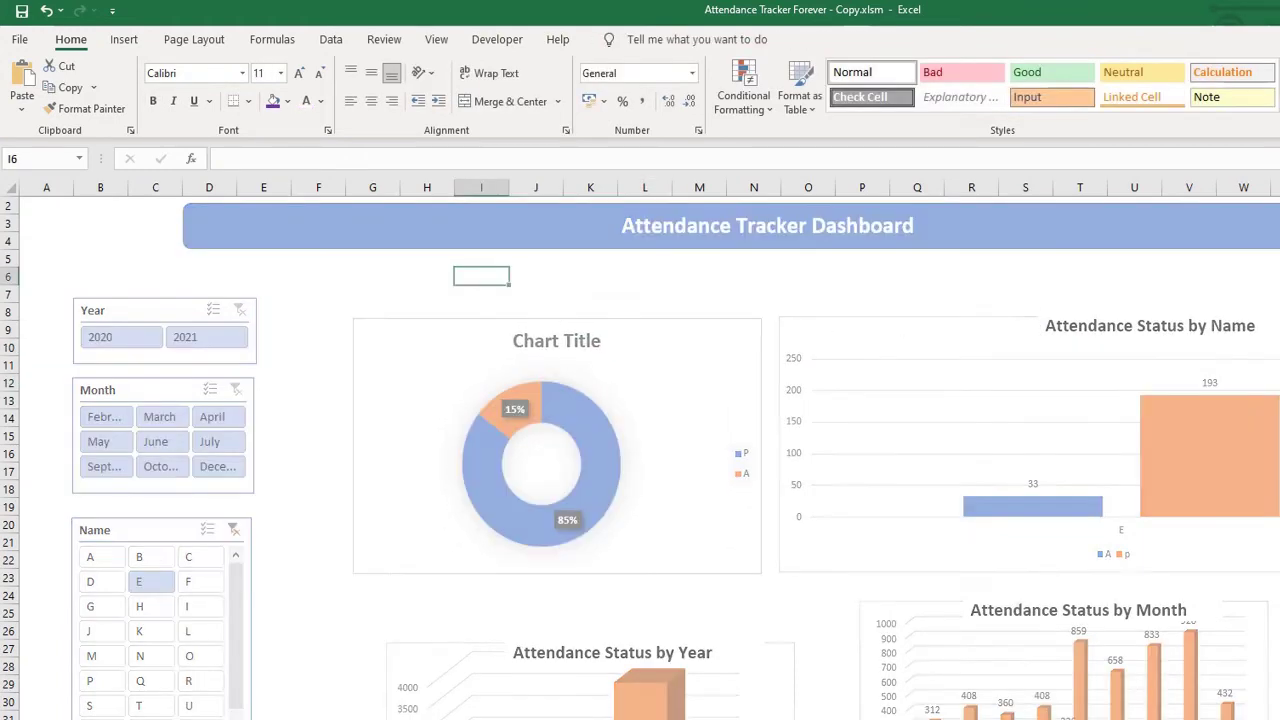
key("ctrl+Page_Down")
key("ctrl+Page_Down")
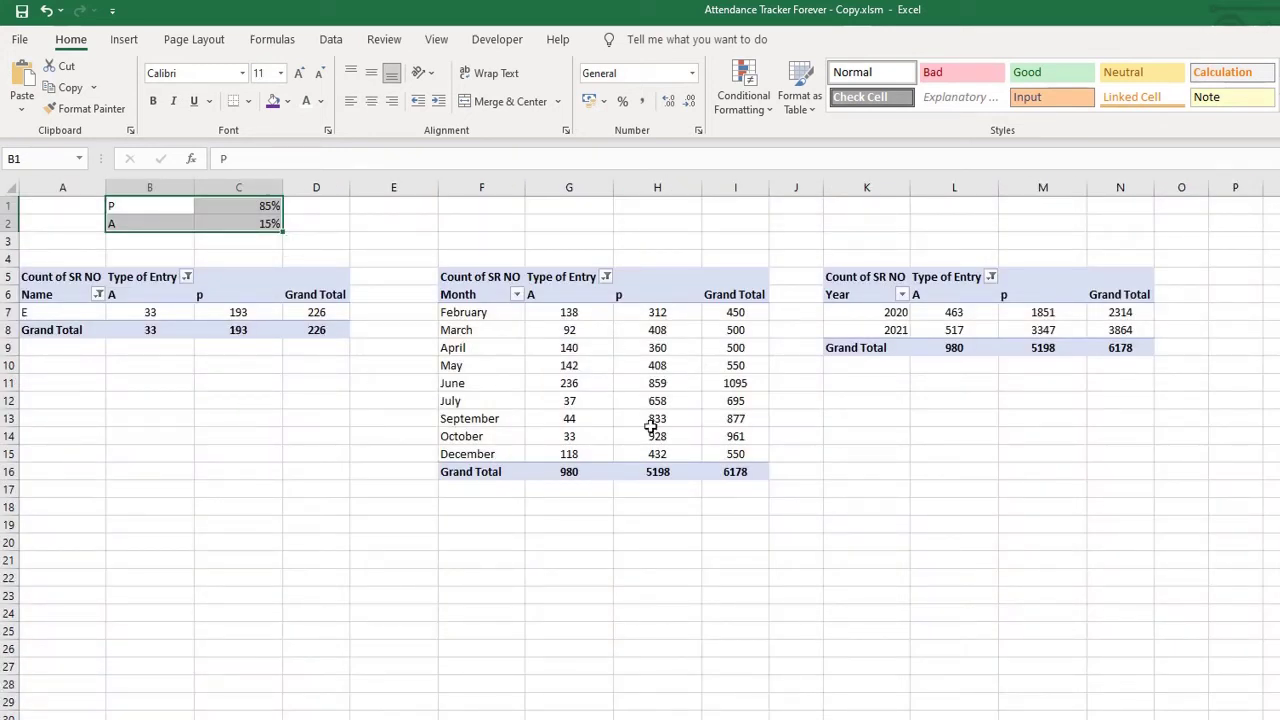
- Link D1, D2 and D3 to pivot cells C8, B8 and D8, giving 193, 33 and 226
left_click(340, 208)
type("=")
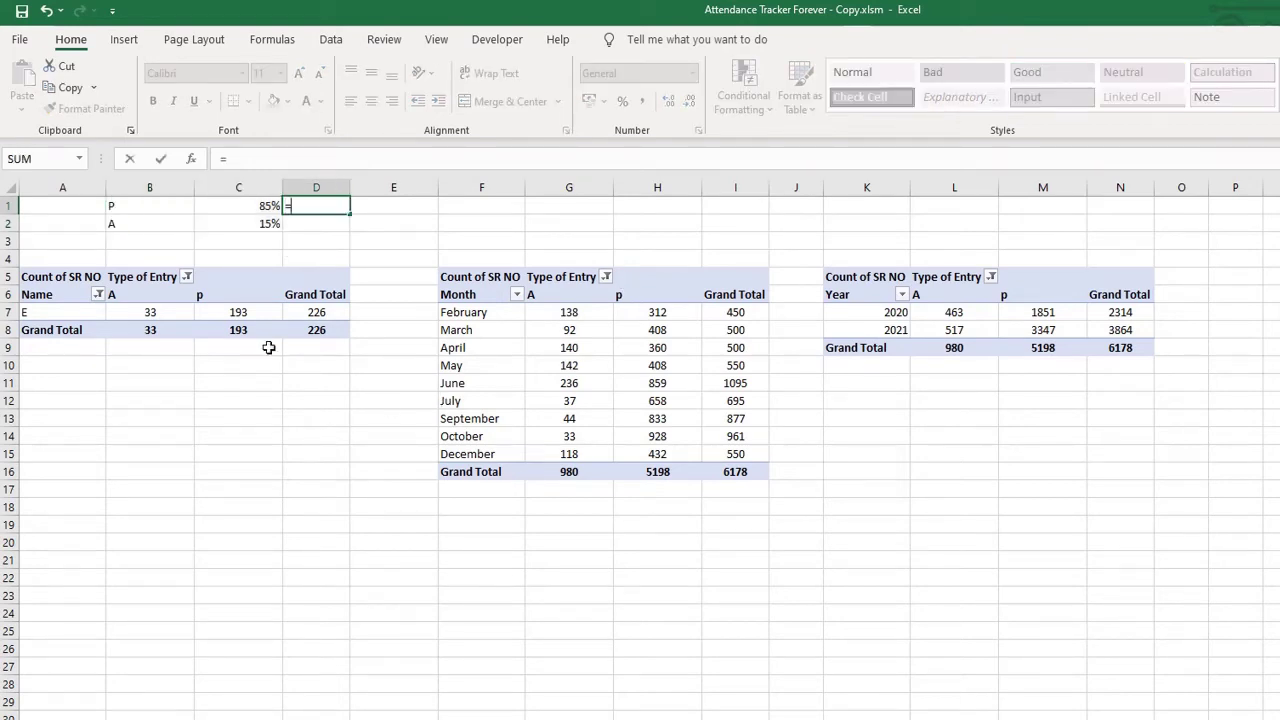
left_click(256, 333)
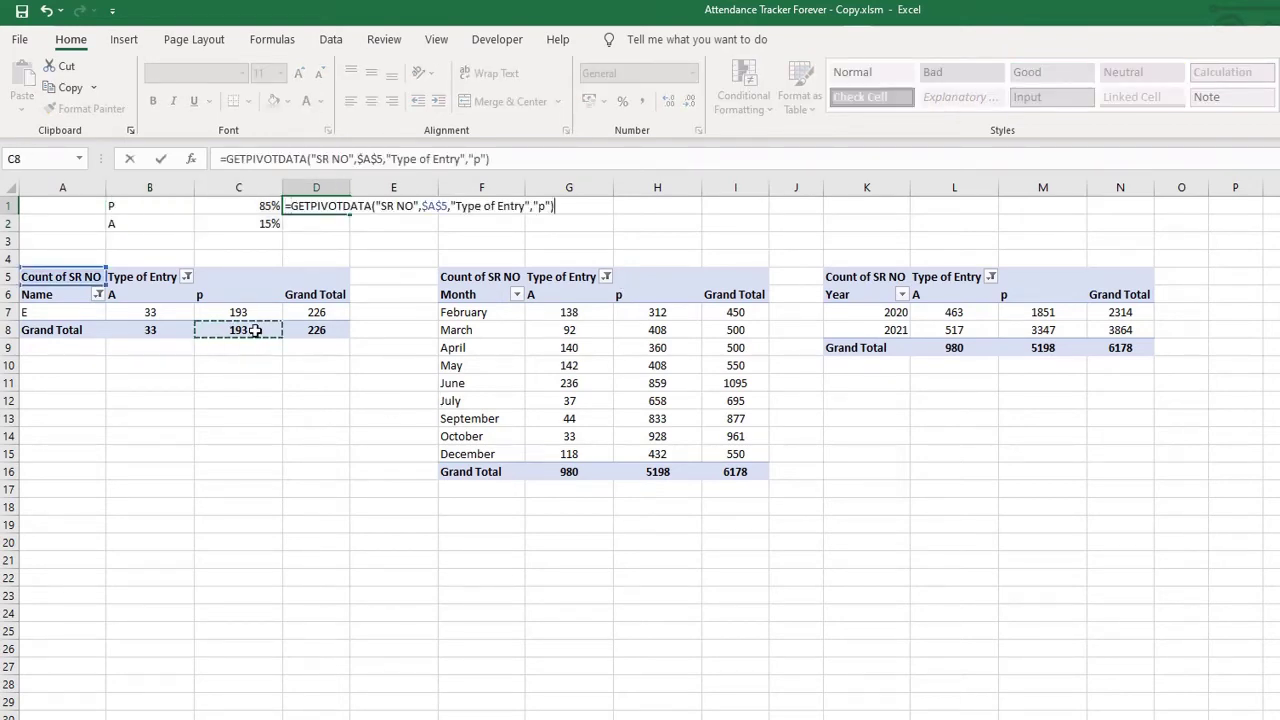
key("Return")
type("=")
left_click(152, 331)
key("Return")
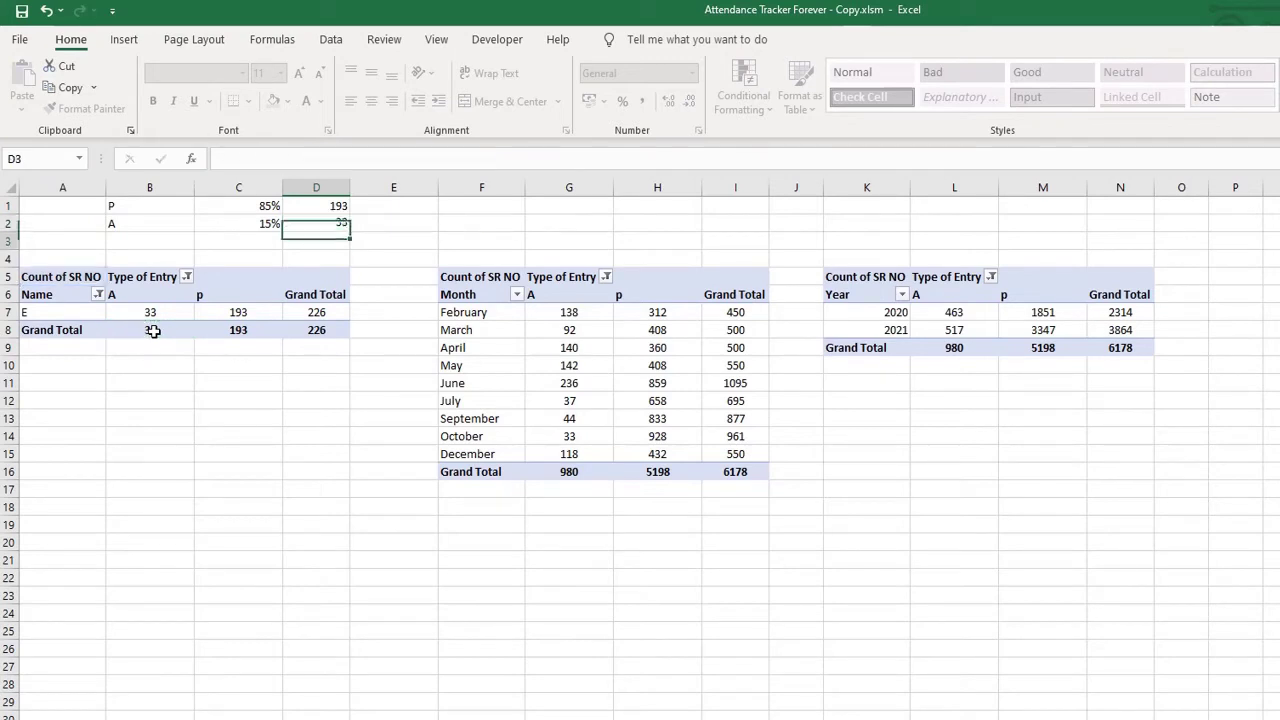
type("=")
left_click(316, 330)
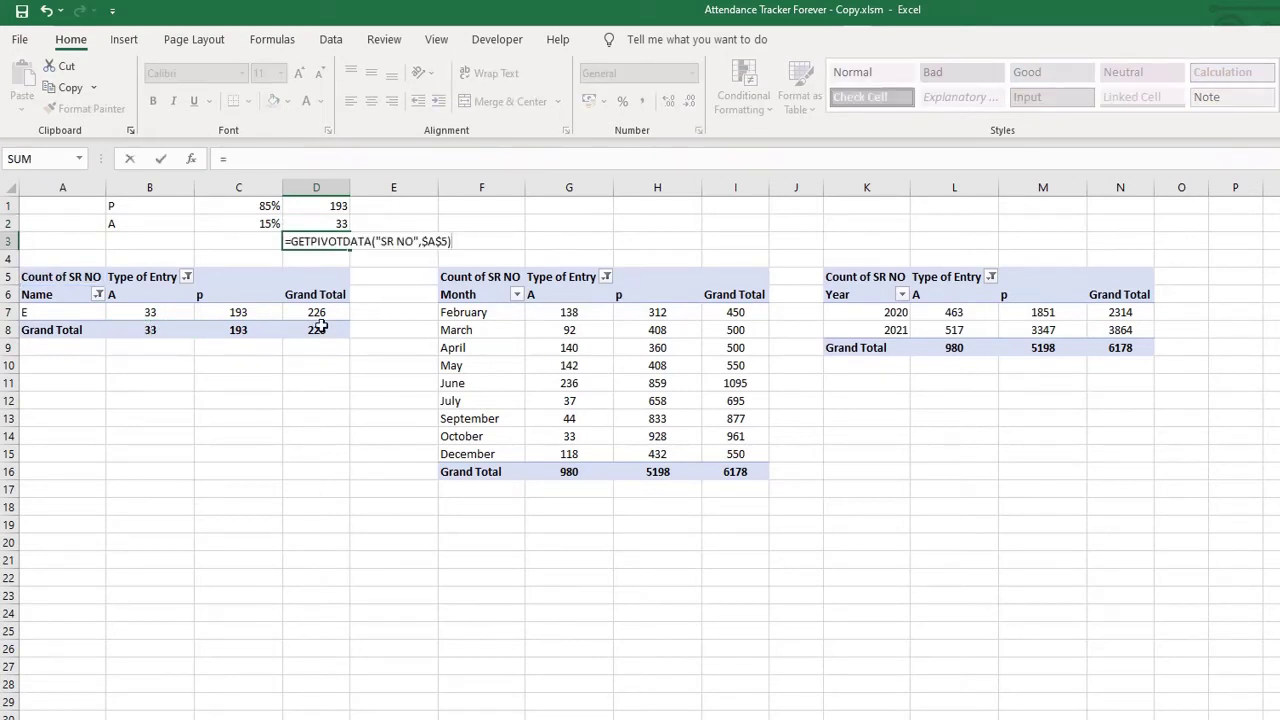
key("Return")
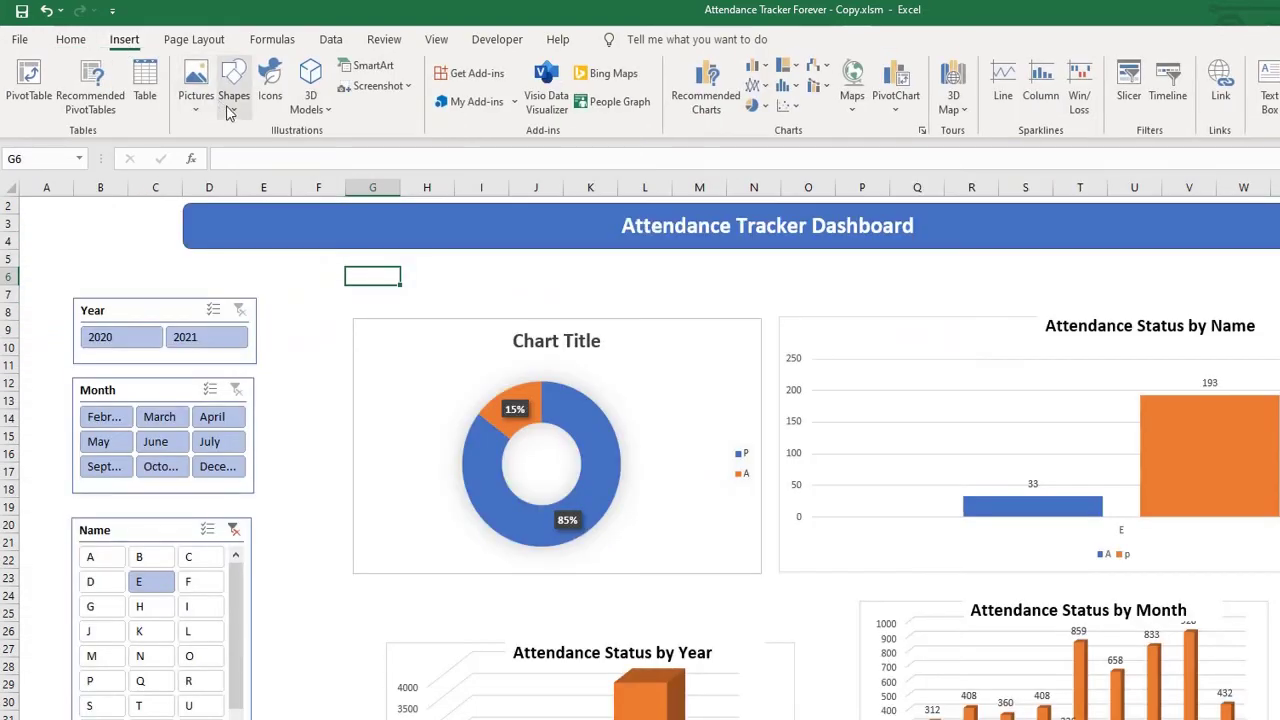
- Draw a rectangle above the doughnut chart labelled Present in bold, size 12
left_click(229, 113)
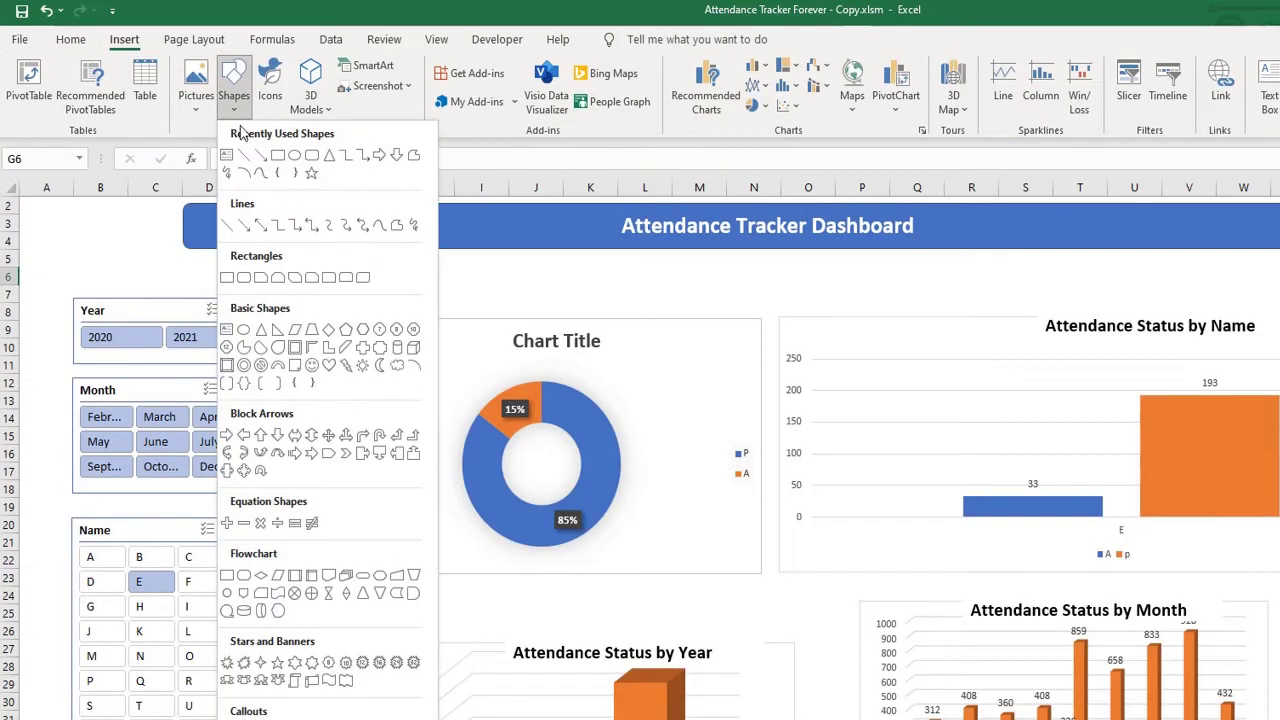
left_click(280, 160)
left_click_drag(322, 265, 430, 292)
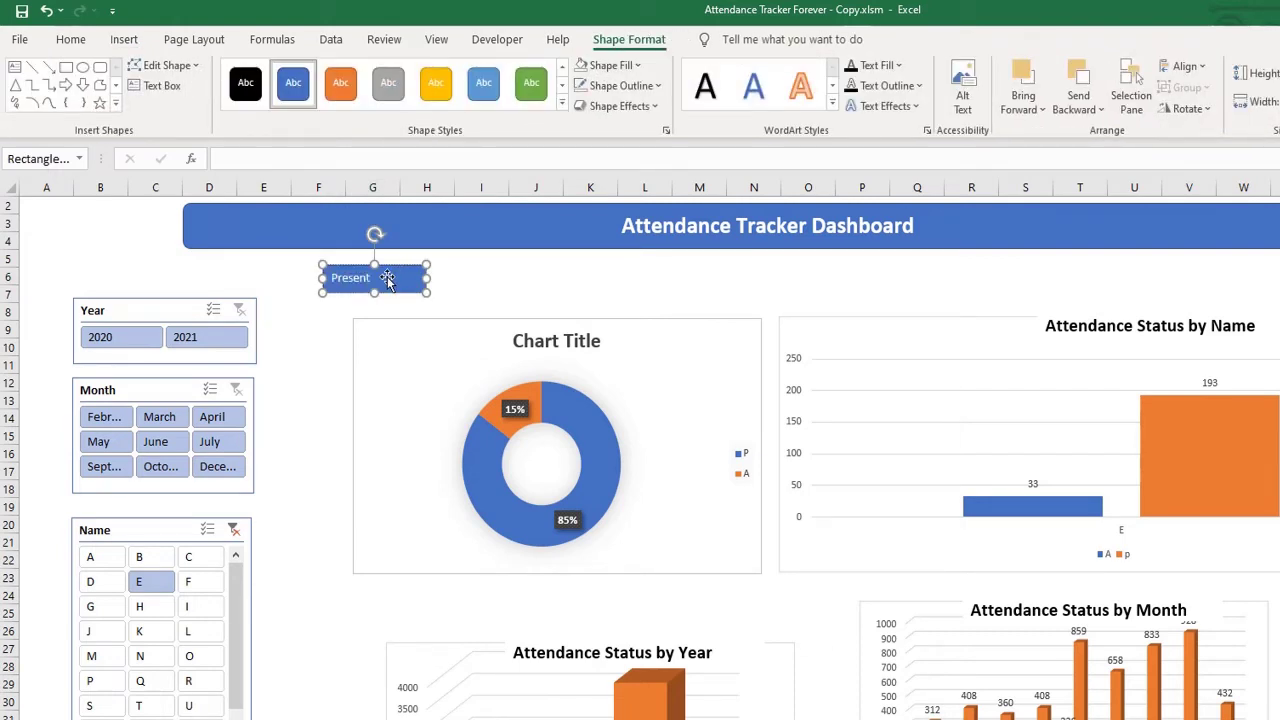
double_click(374, 280)
left_click(70, 39)
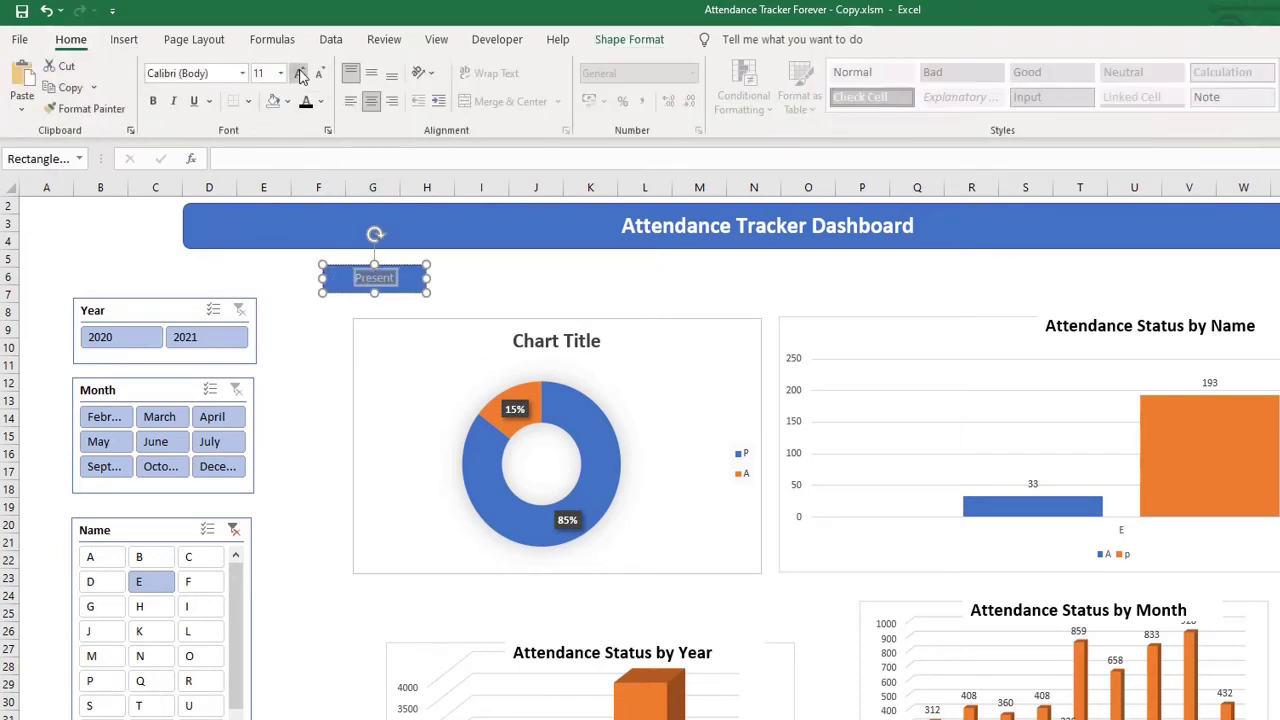
left_click(299, 73)
left_click(153, 101)
- Duplicate the Present box to M6 and T6, styling the T6 copy green
left_click_drag(410, 279, 740, 289)
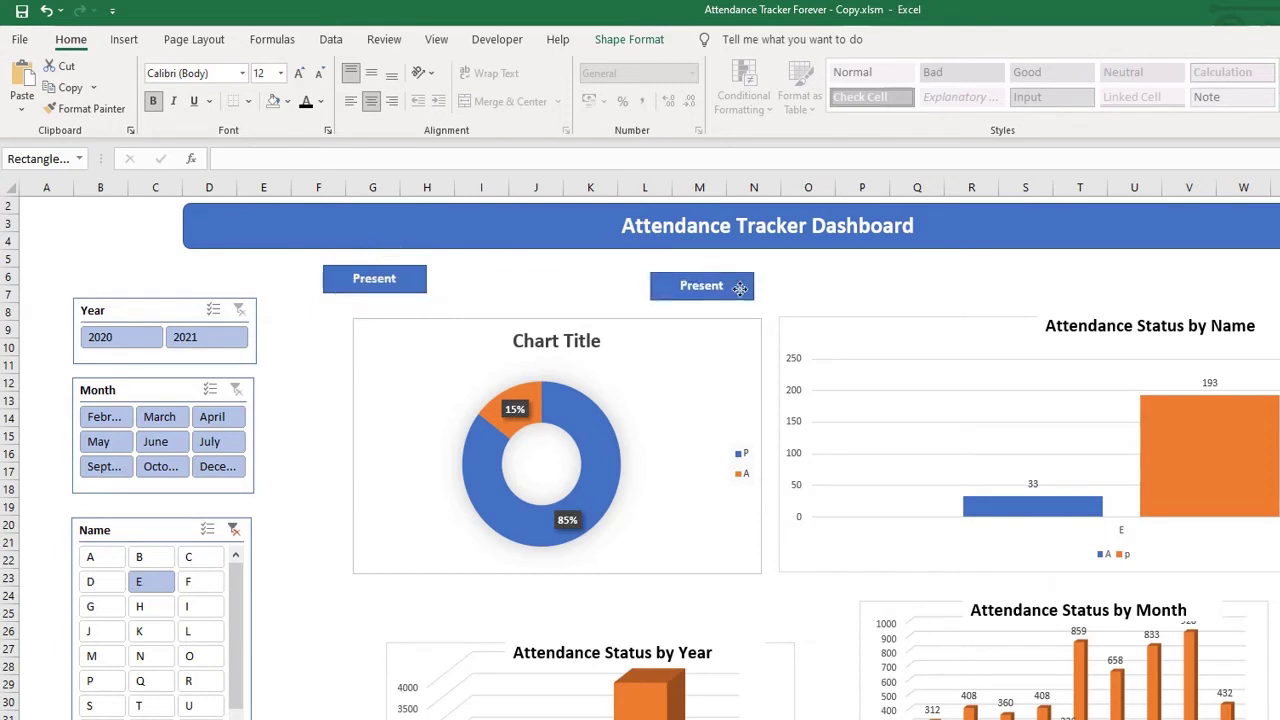
right_click(740, 289)
key("Escape")
left_click(629, 39)
left_click(435, 84)
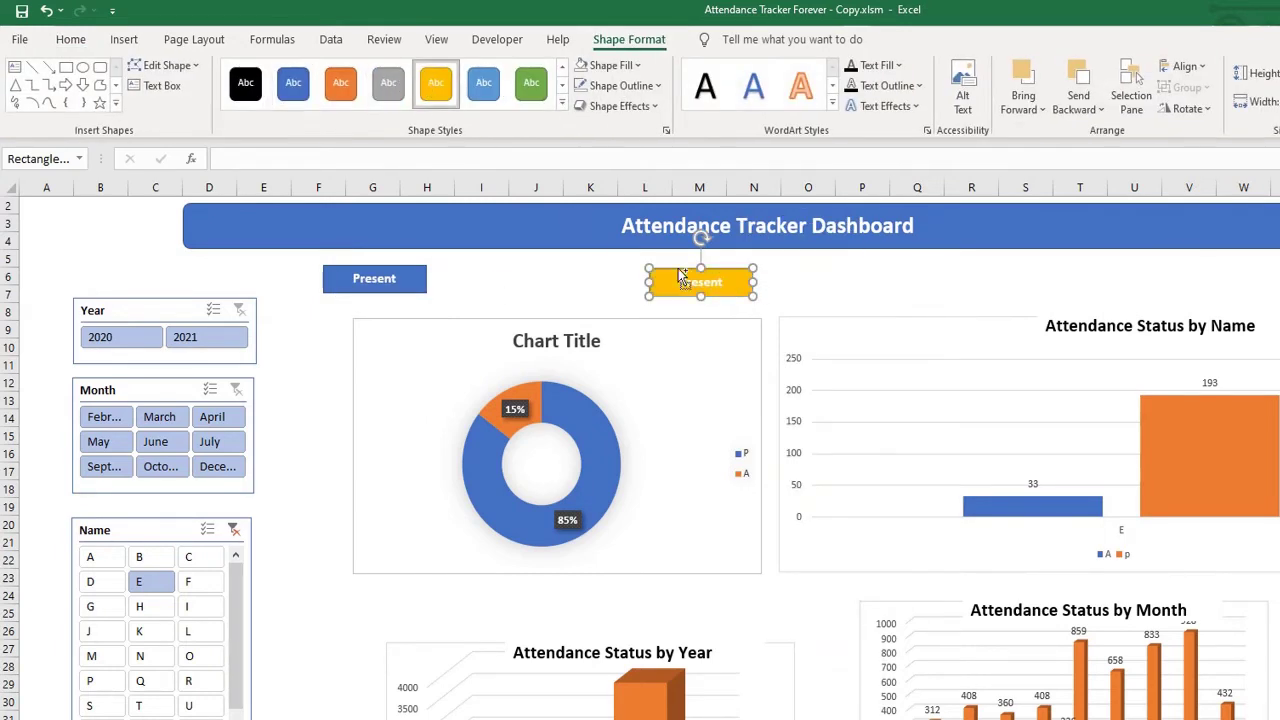
left_click_drag(680, 277, 1053, 270)
left_click(484, 84)
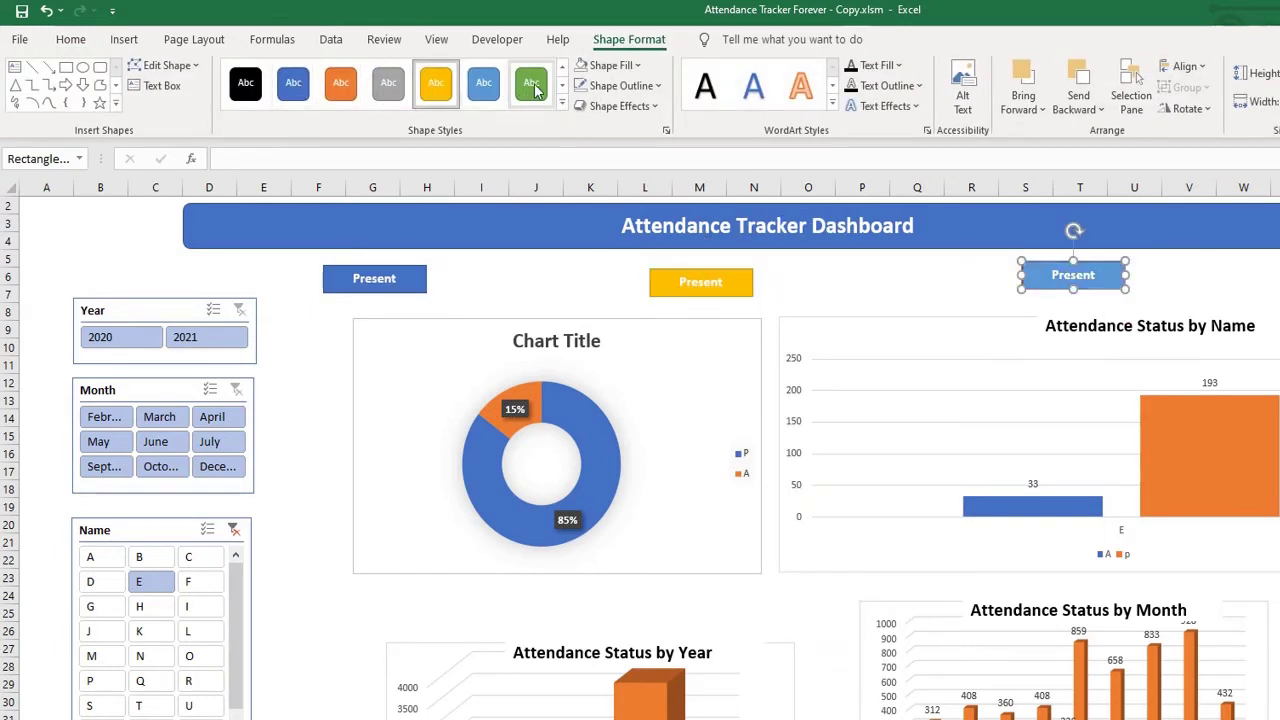
left_click(533, 88)
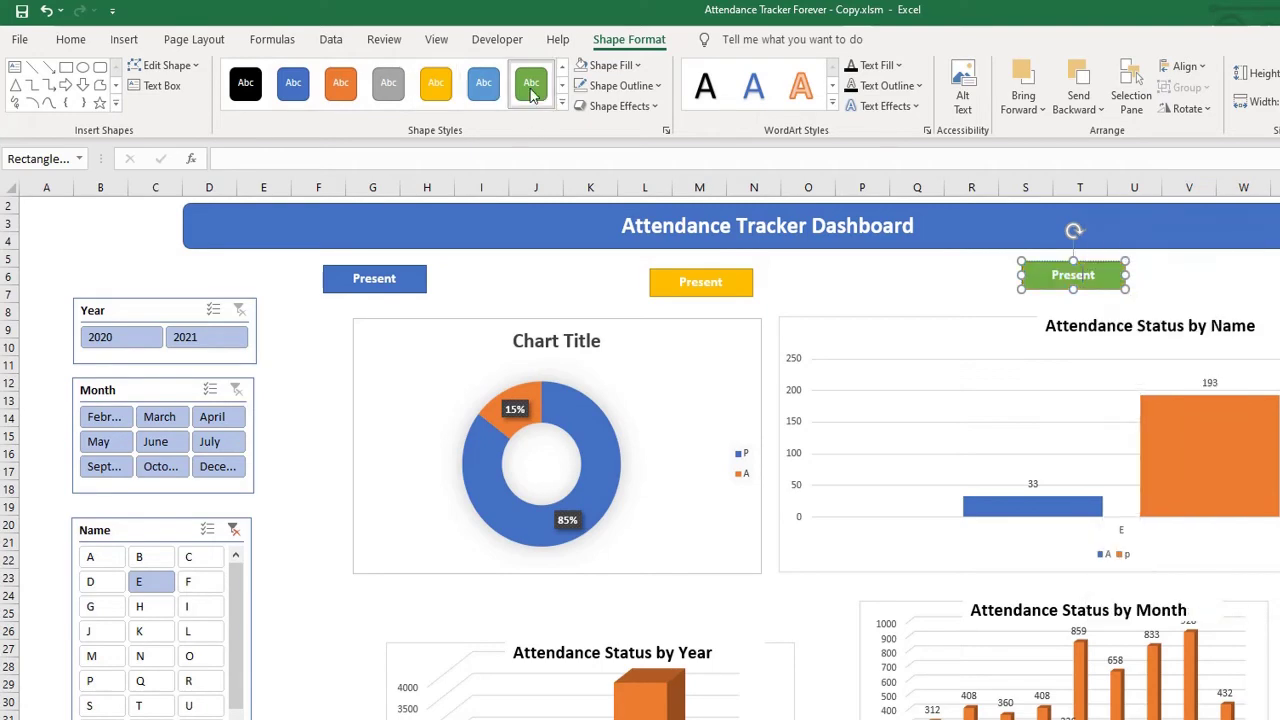
- Rename the M6 box to Absent and fill it red
left_click(709, 281)
left_click(485, 290)
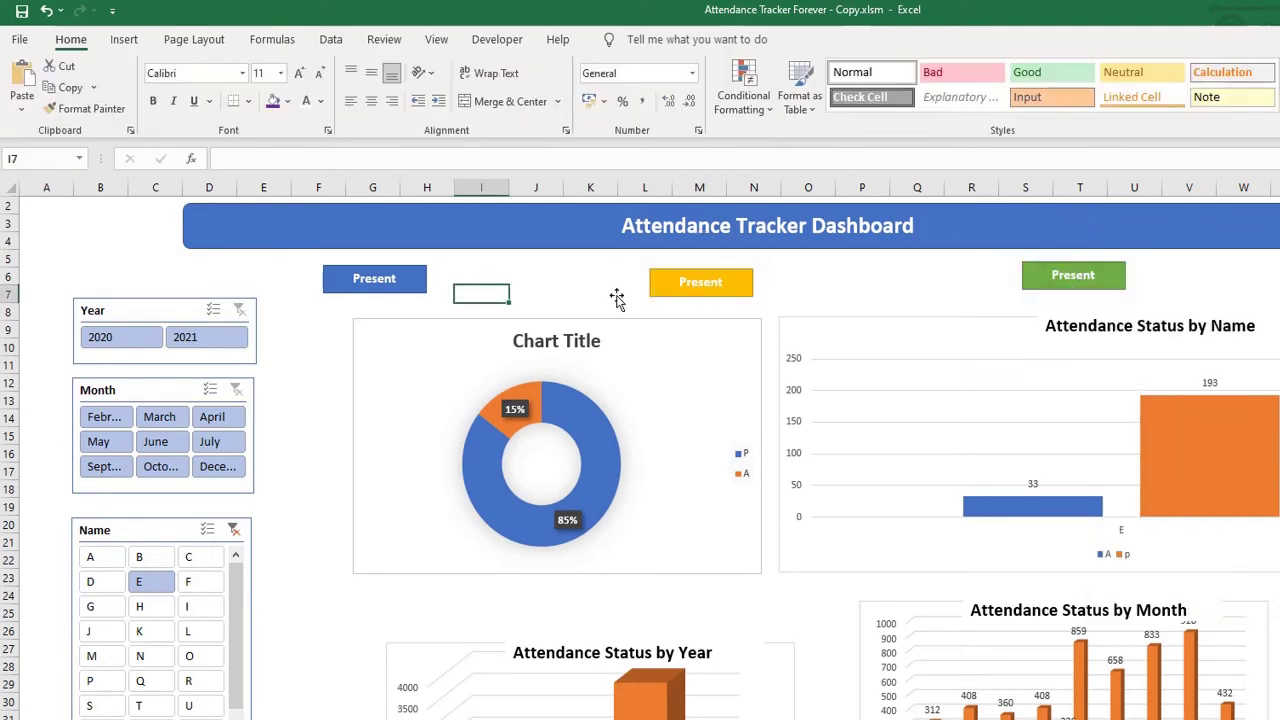
double_click(699, 279)
type("Absent")
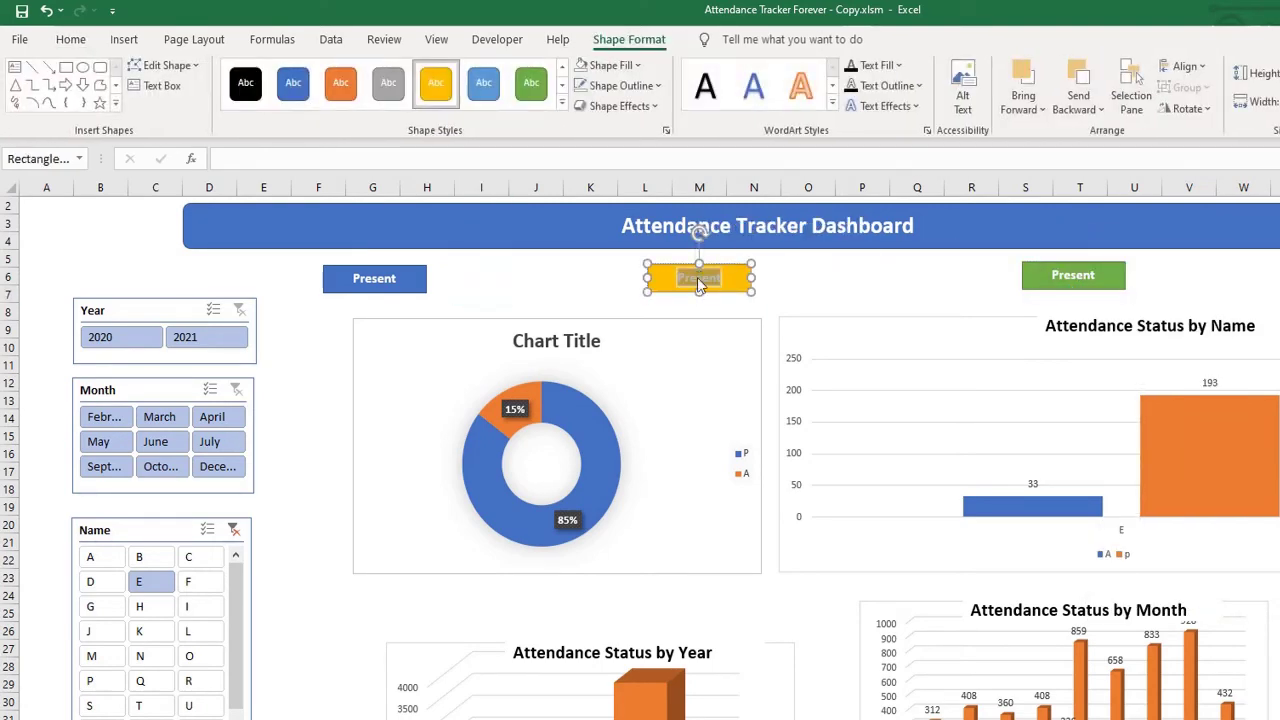
right_click(735, 282)
left_click(791, 229)
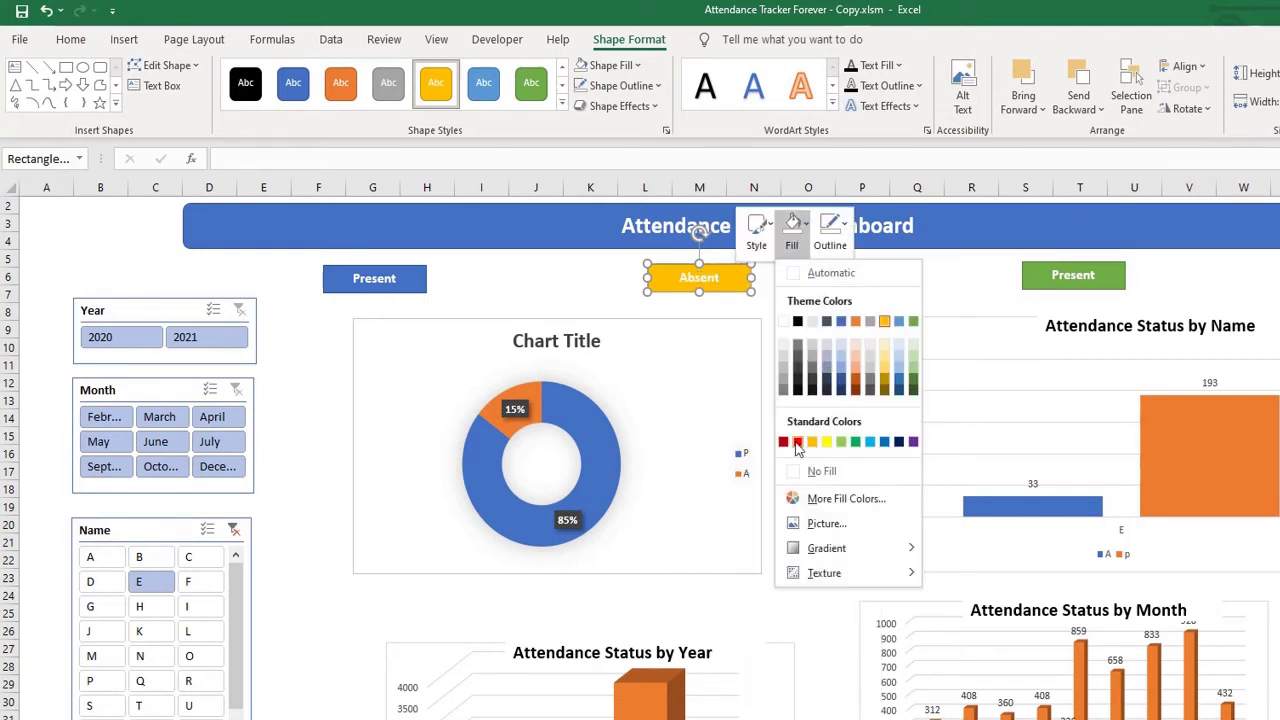
left_click(798, 442)
- Rename the original blue box to Working Days
left_click(374, 278)
type("rking Days")
left_click(478, 277)
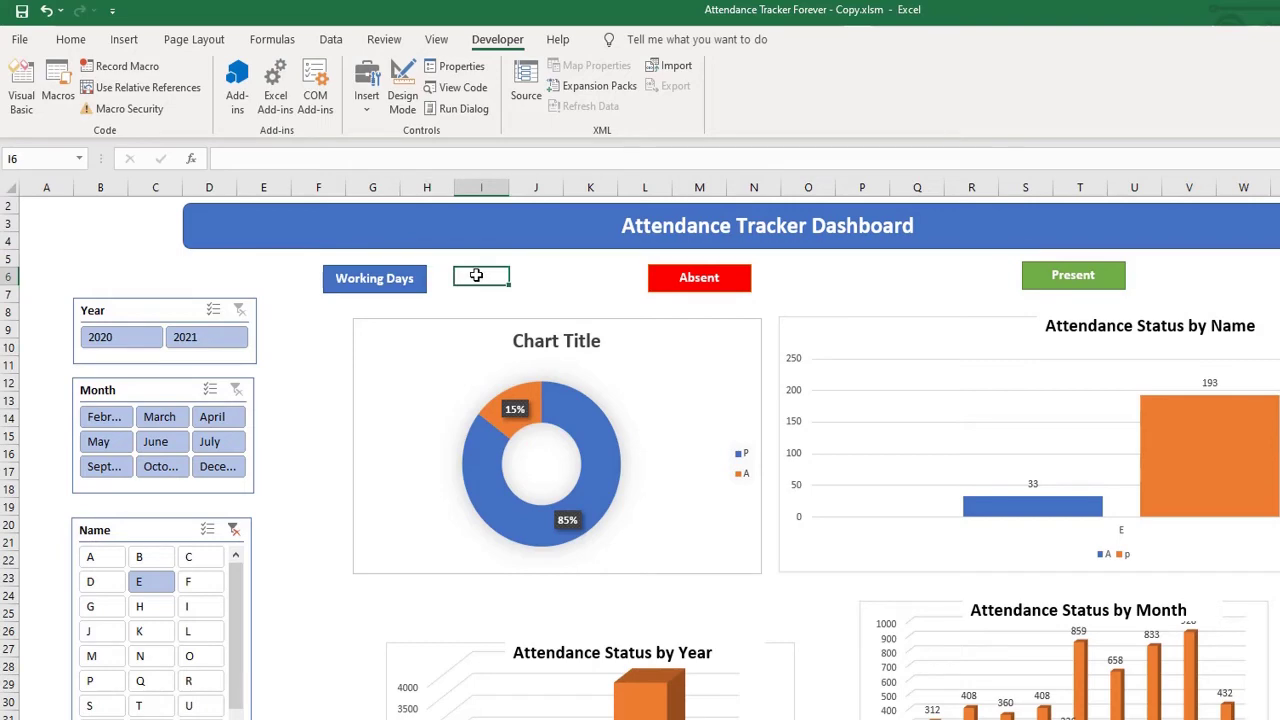
- Link the Working Days figure to the pivot grand total in D3, showing 226
type("=")
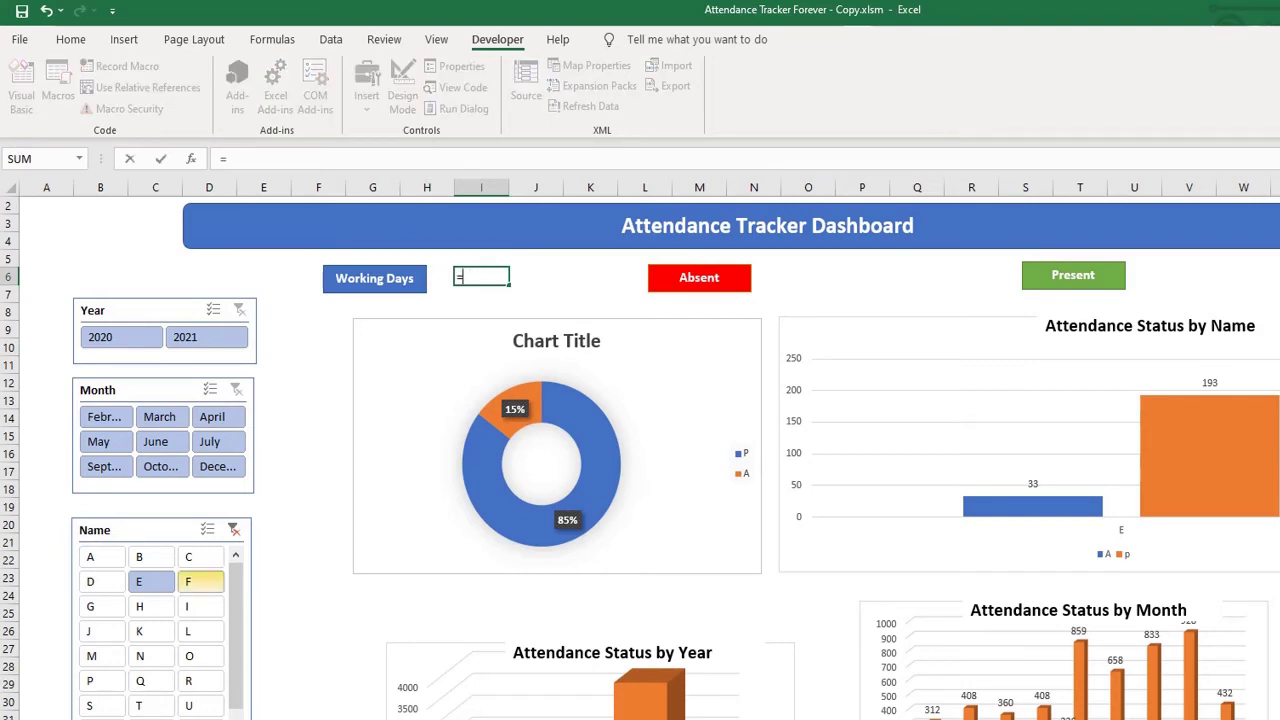
key("ctrl+Page_Up")
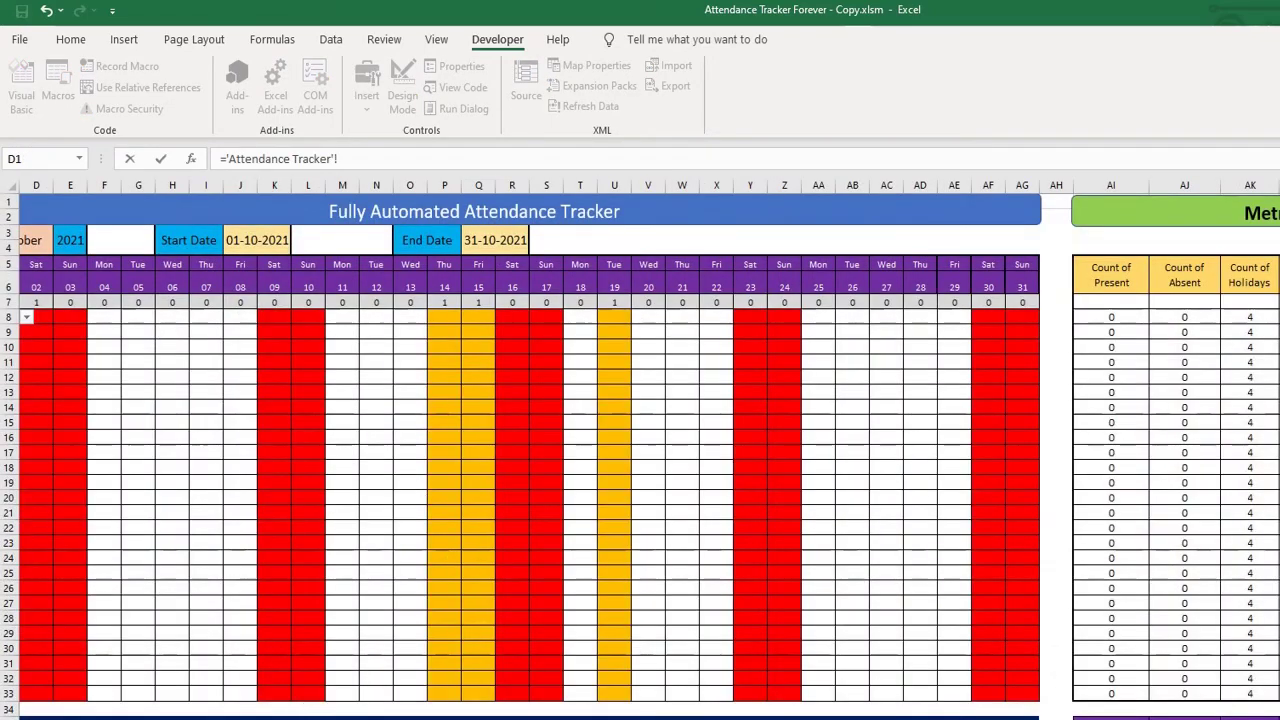
key("ctrl+Page_Down")
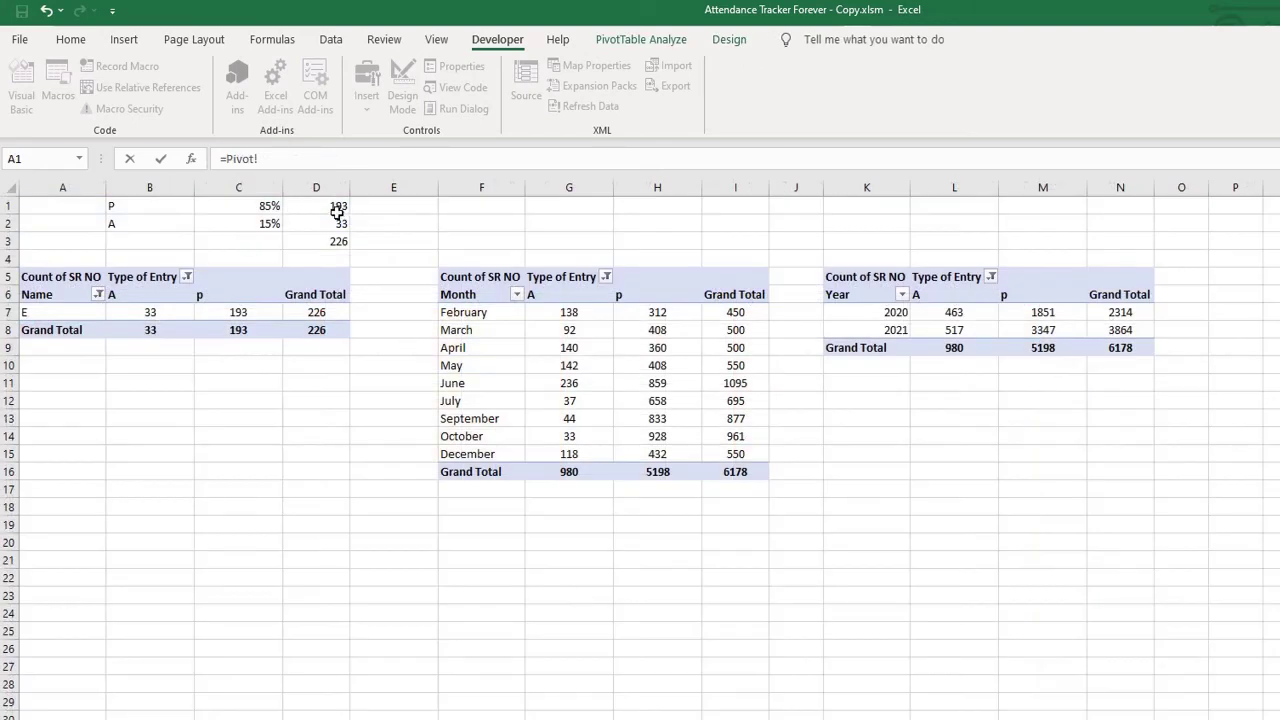
left_click(327, 244)
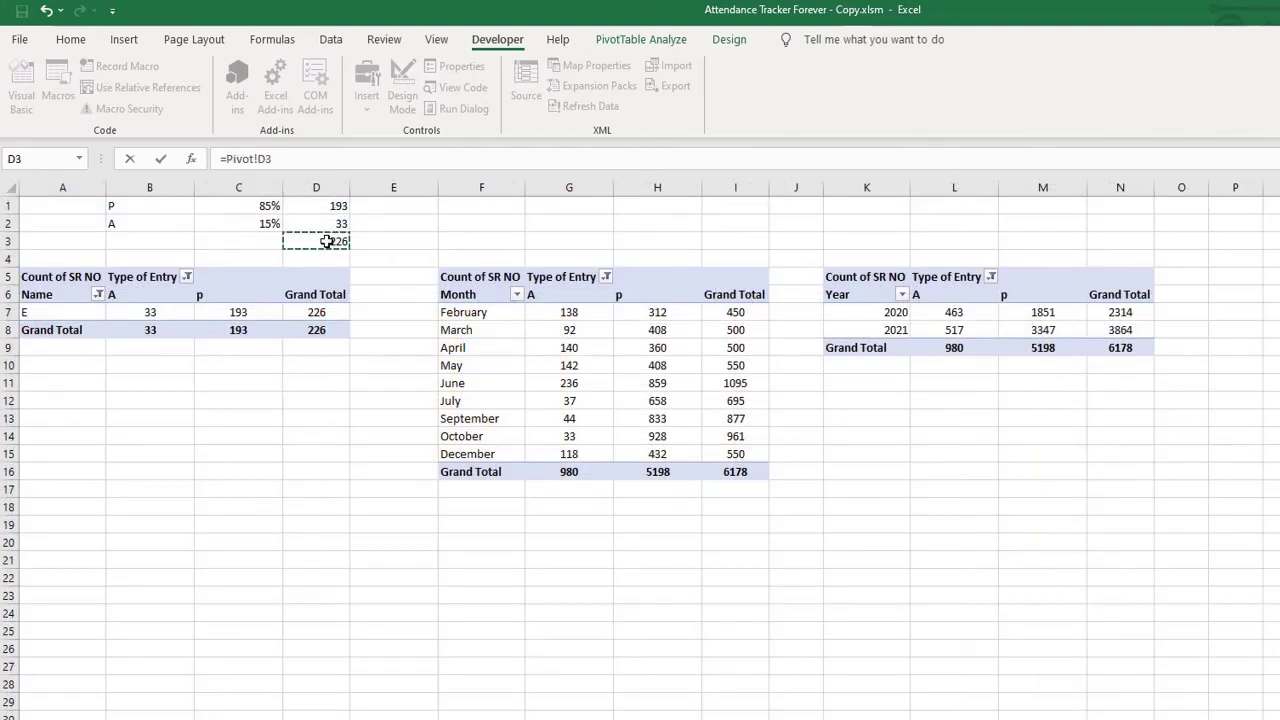
key("Return")
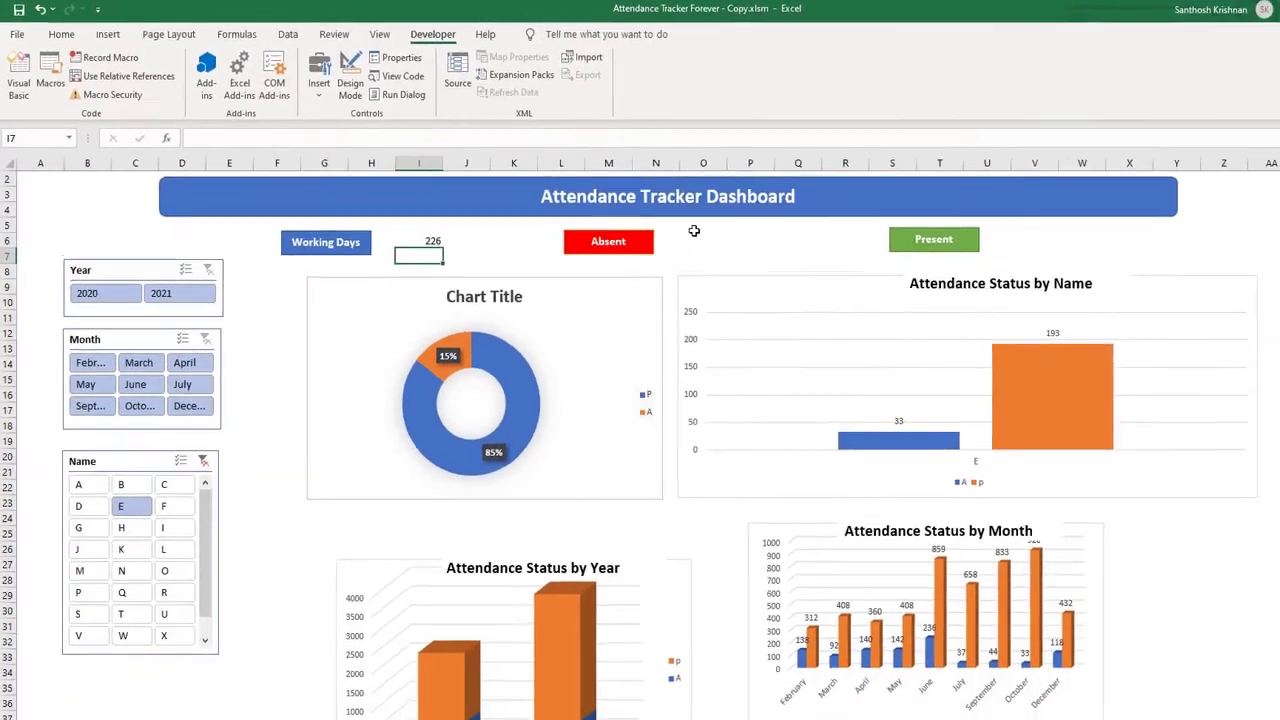
- Link the Absent figure to the pivot's absent count in D2, showing 33
left_click(647, 218)
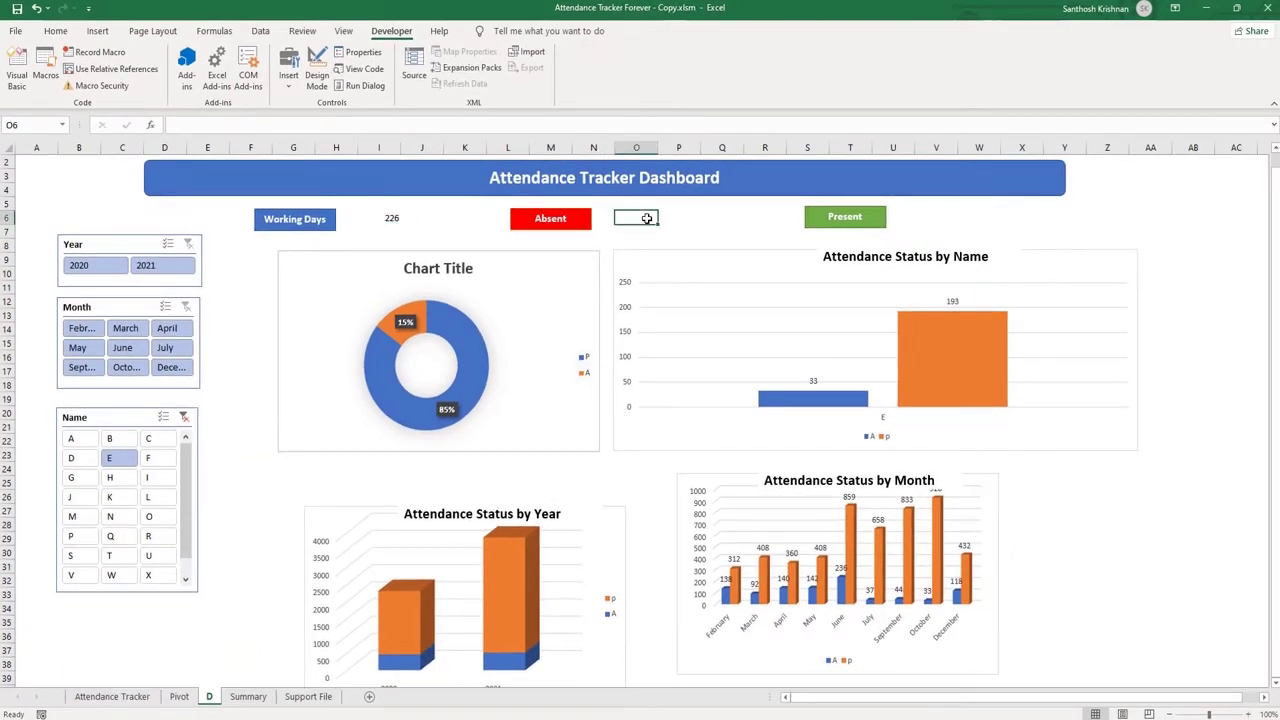
type("=")
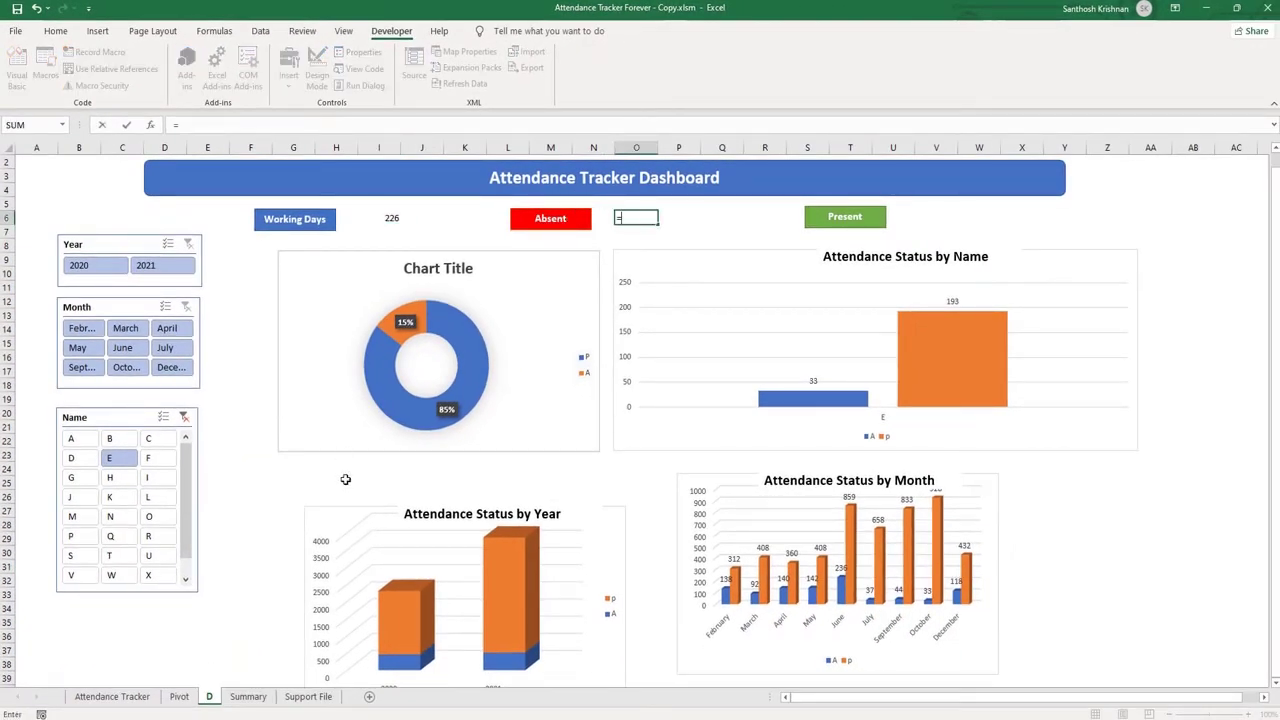
left_click(182, 698)
left_click(262, 174)
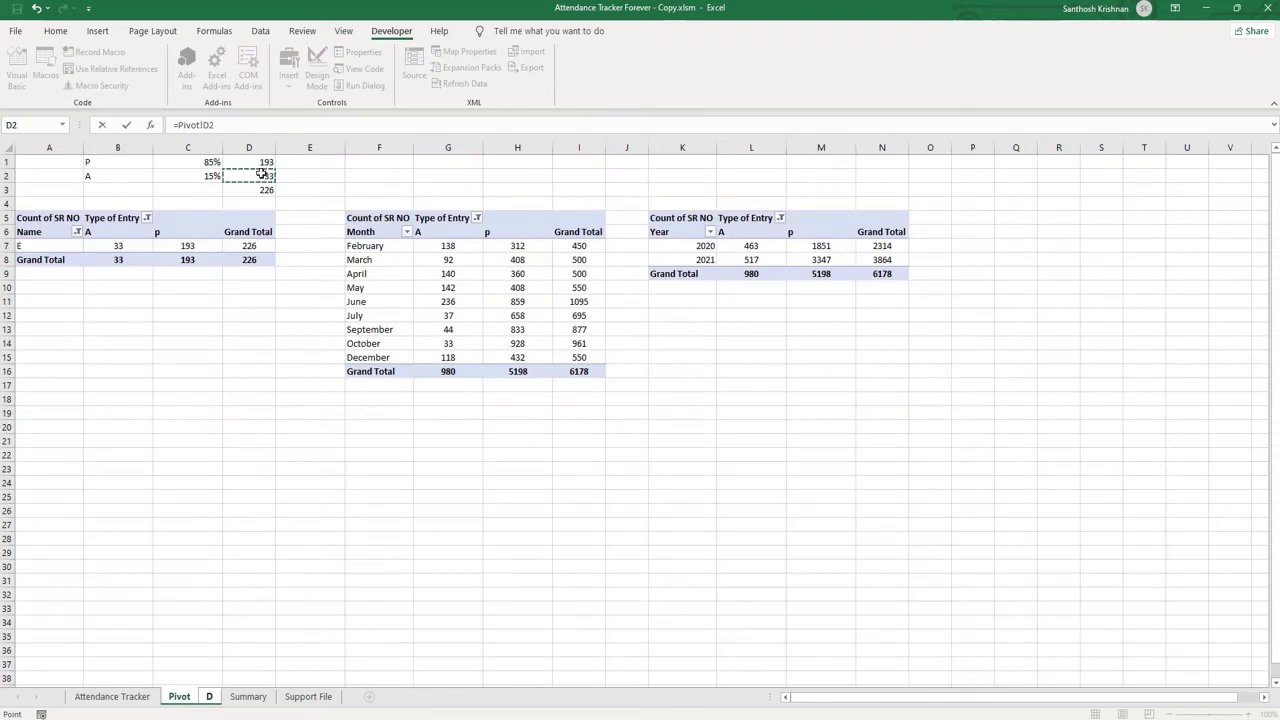
key("Return")
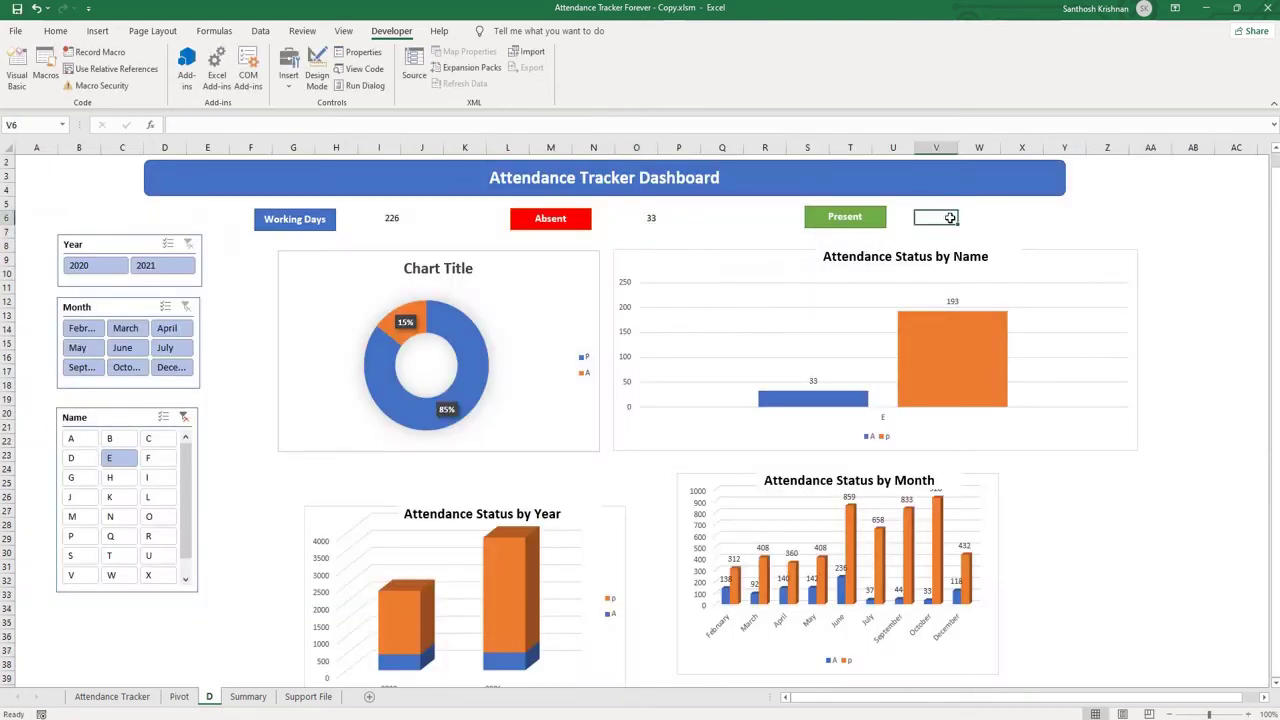
- Link the Present figure to =Pivot!D1, showing 193
type("=")
left_click(179, 696)
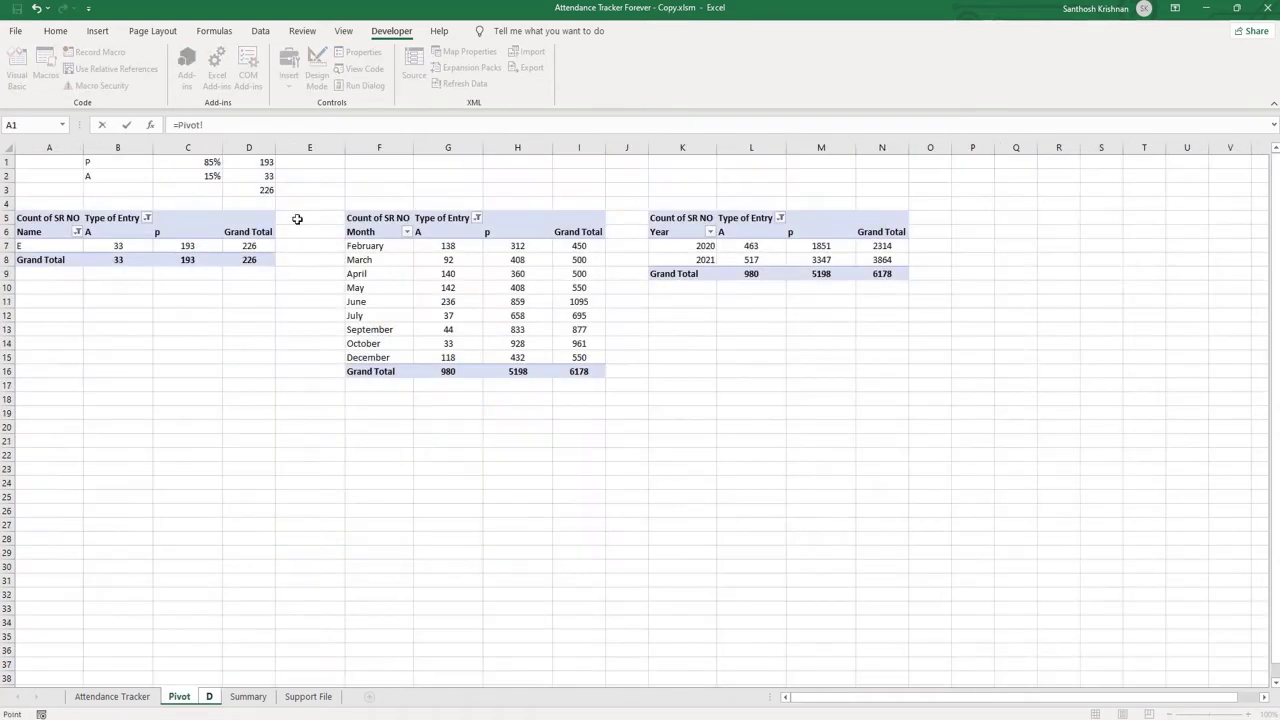
left_click(260, 162)
key("Return")
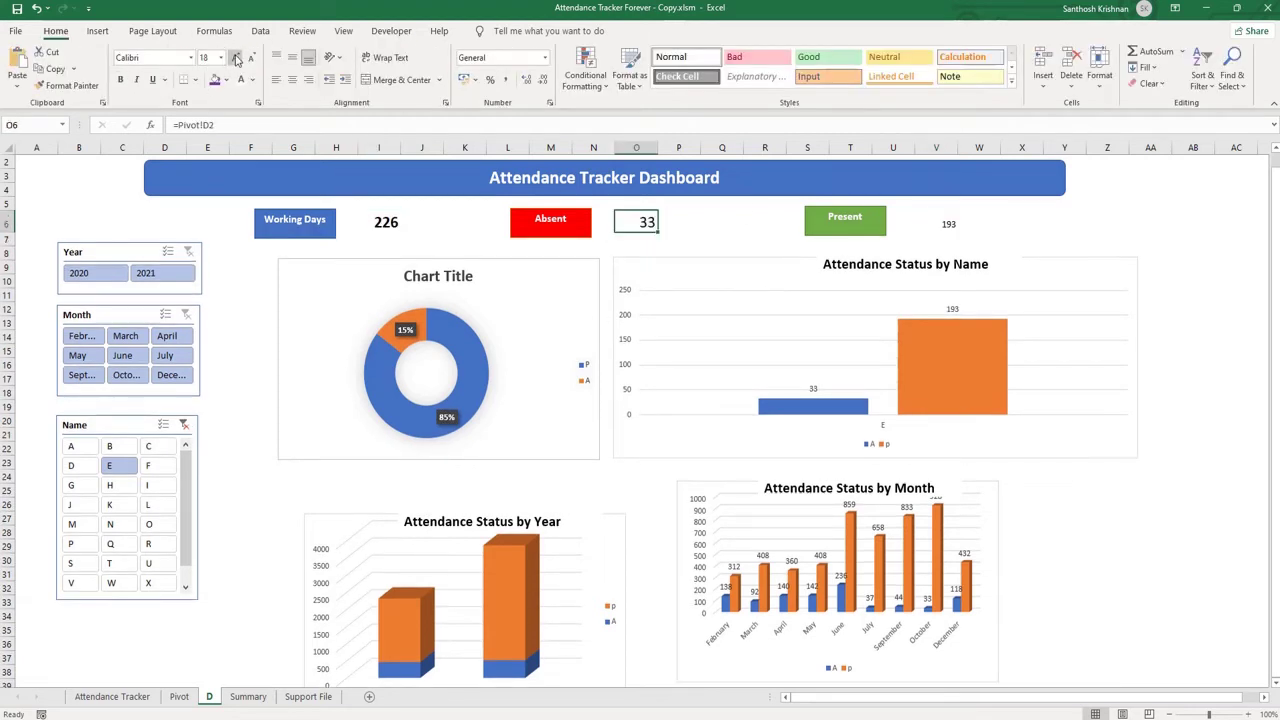
- Set the Working Days, Absent and Present figures to font size 18
left_click(955, 232)
left_click(236, 57)
left_click(236, 57)
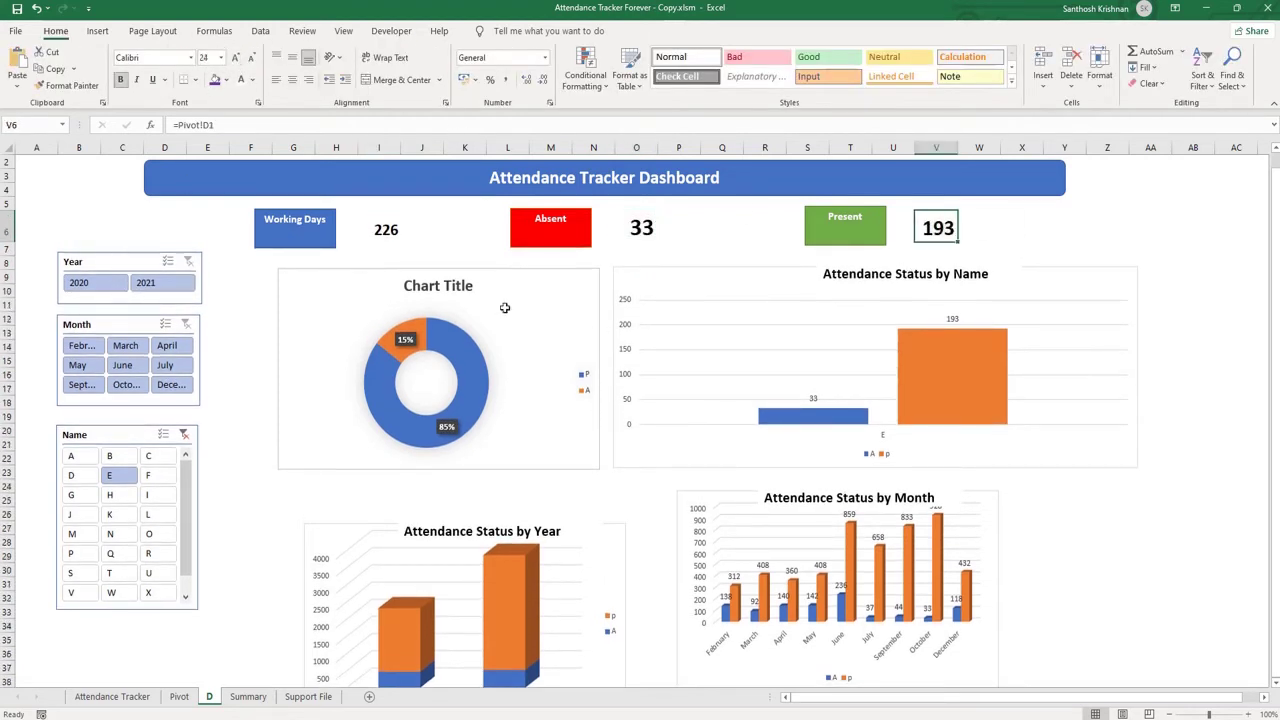
left_click(388, 230)
left_click(645, 228)
left_click(208, 57)
type("18")
key("Return")
left_click(938, 228)
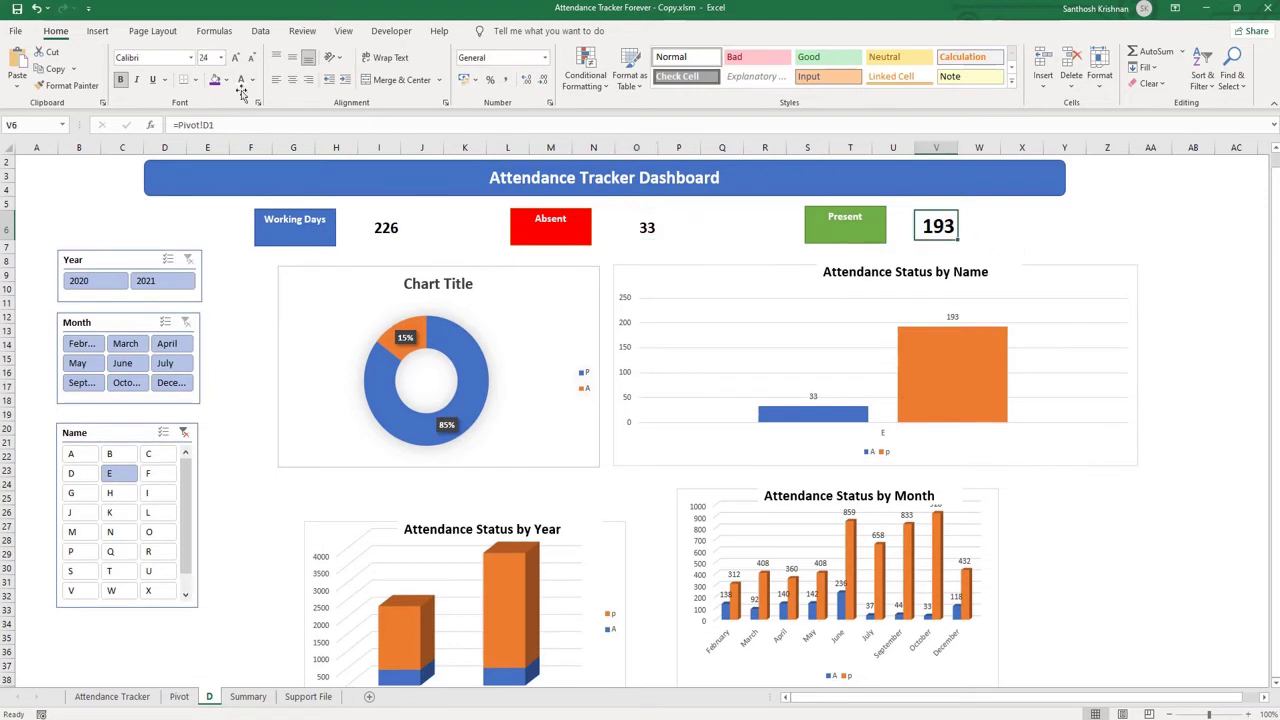
left_click(210, 57)
type("8")
key("Return")
left_click(388, 228)
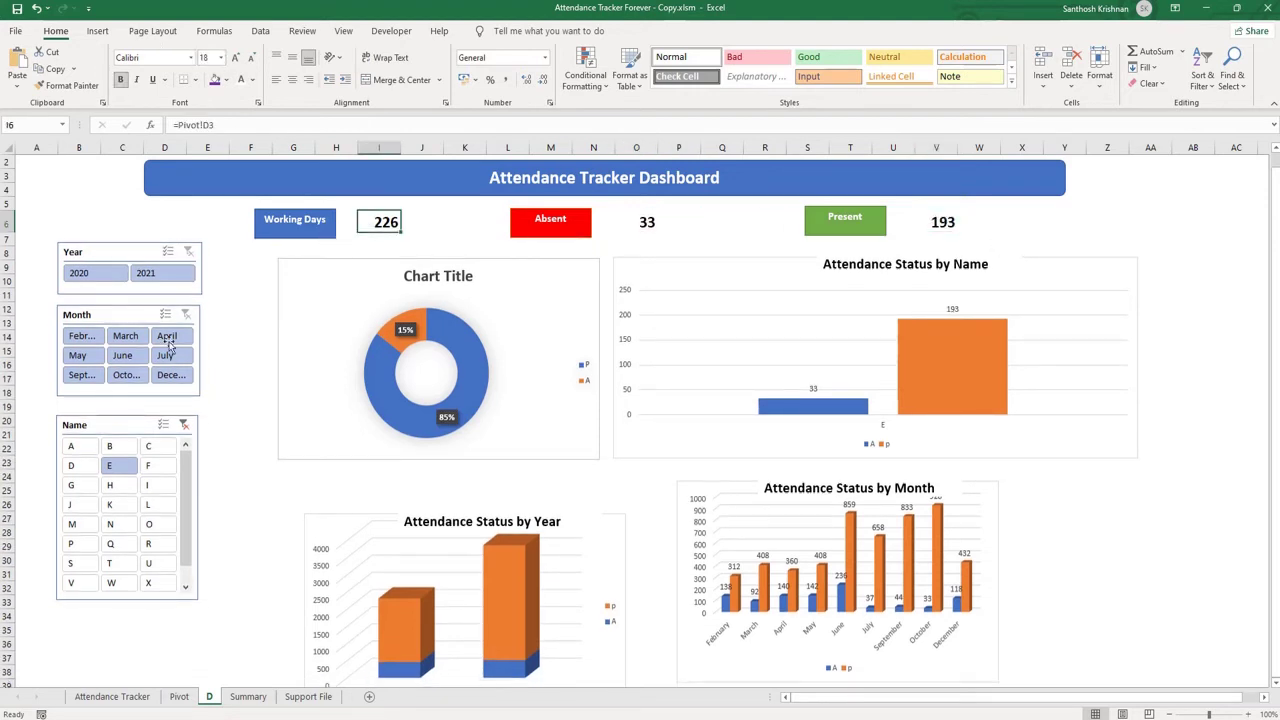
left_click(250, 336)
- Clear the Name slicer filter so the KPIs show 6178, 980 and 5198
left_click(184, 424)
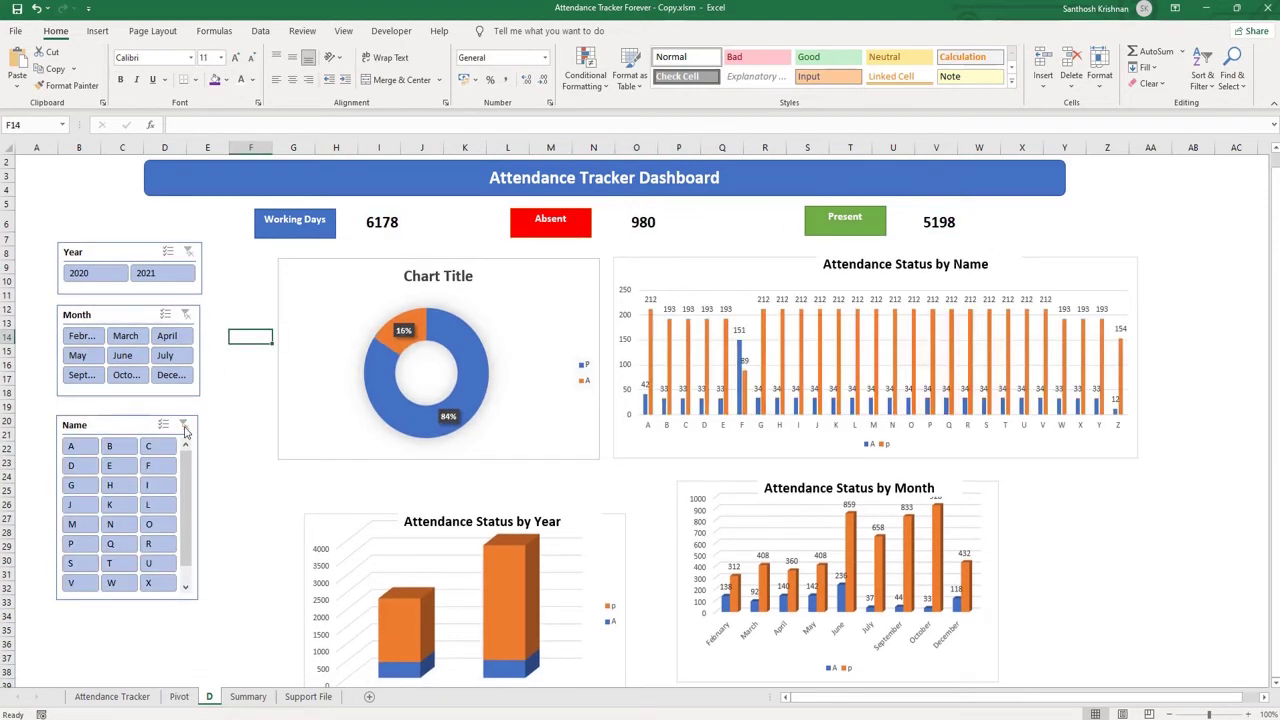
left_click(234, 376)
left_click(247, 322)
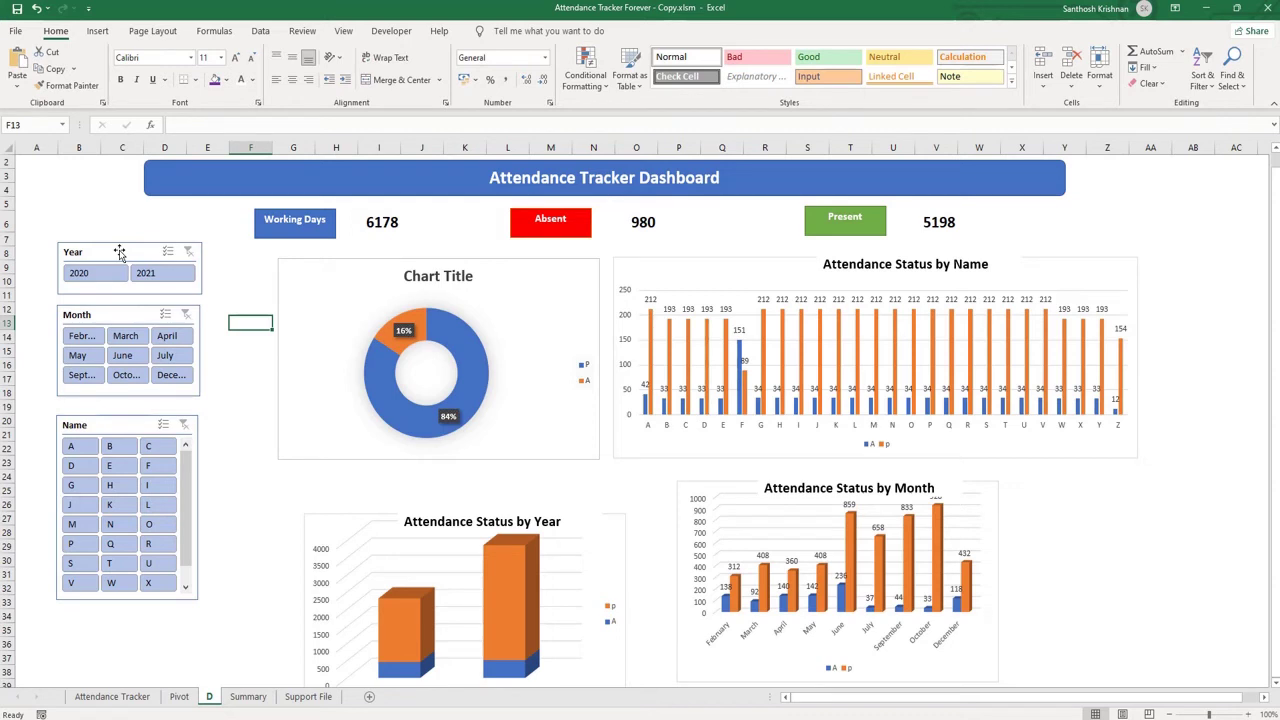
- Connect the Year slicer to PivotTable2 and PivotTable3 via Report Connections
left_click(119, 252)
right_click(119, 250)
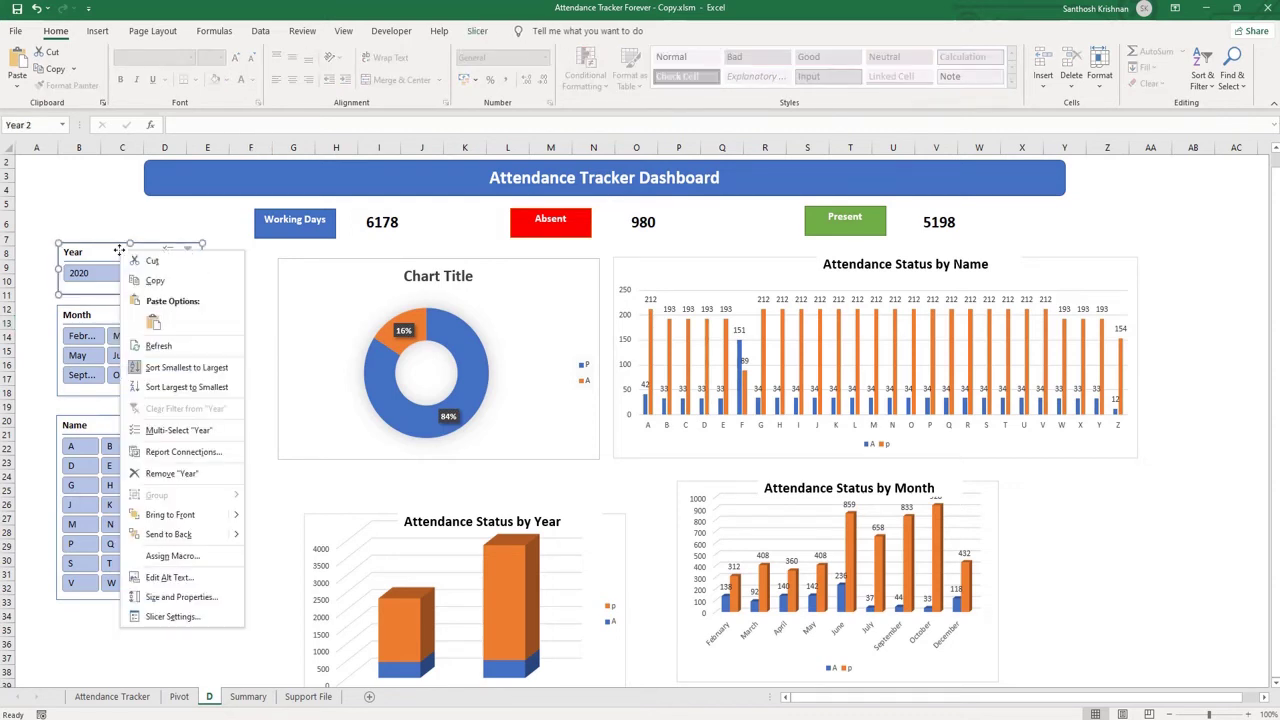
left_click(183, 452)
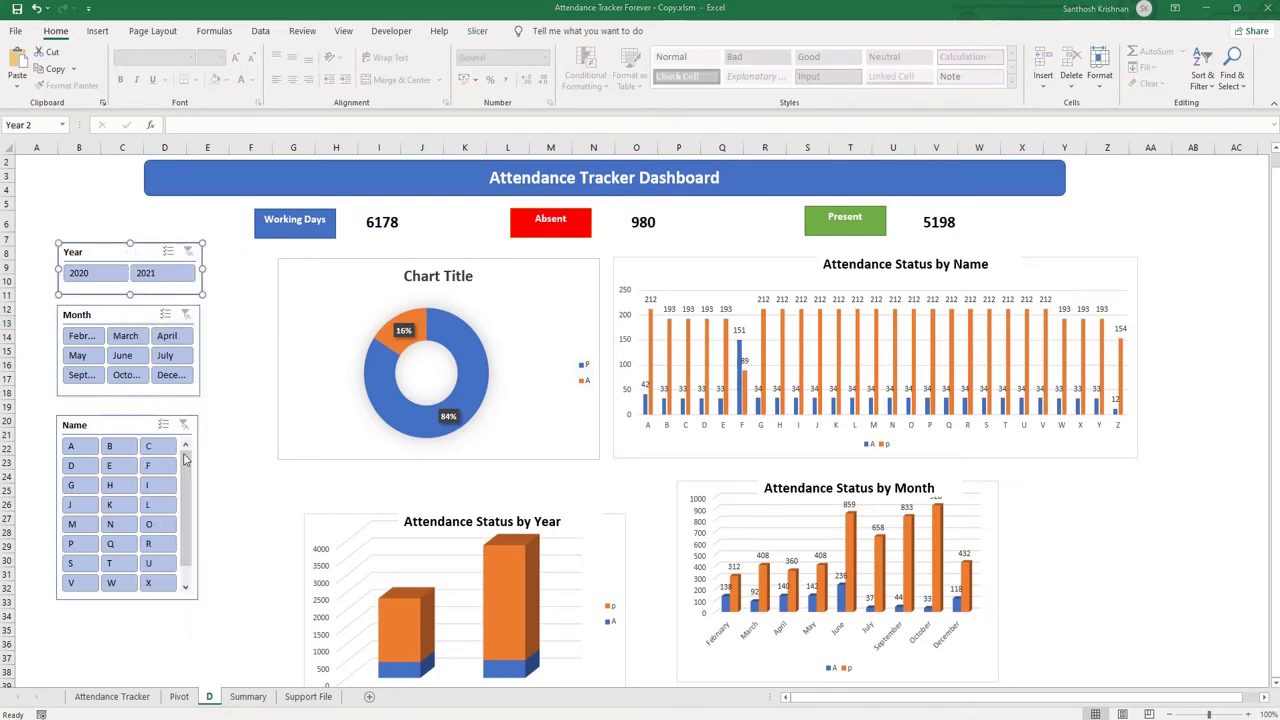
left_click(68, 475)
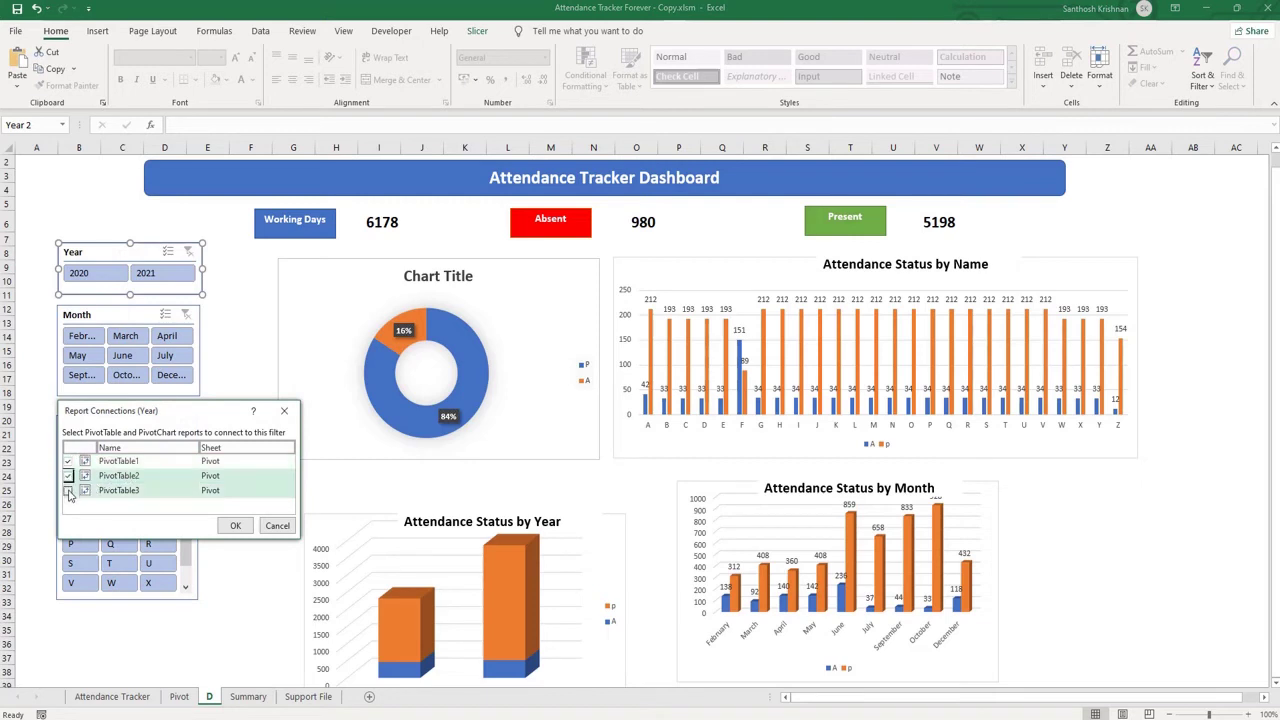
left_click(68, 490)
left_click(235, 525)
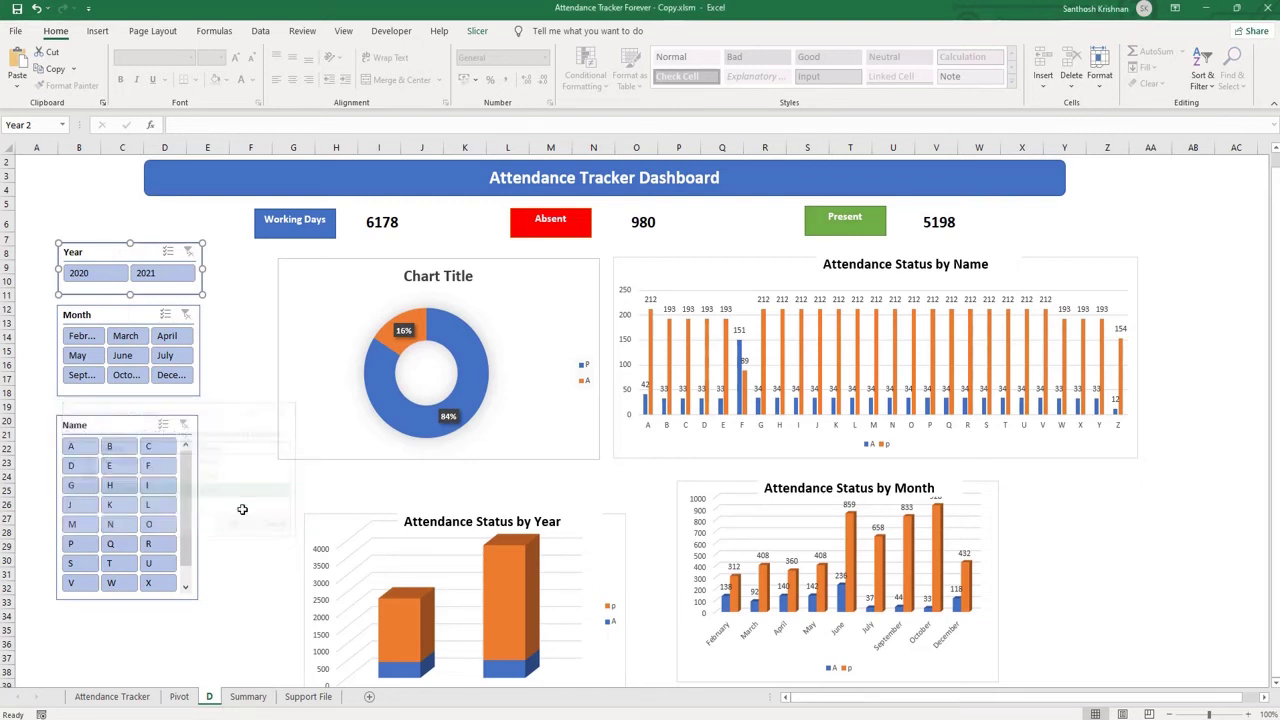
- Connect the Month slicer to PivotTable2 and PivotTable3
left_click(110, 314)
right_click(110, 314)
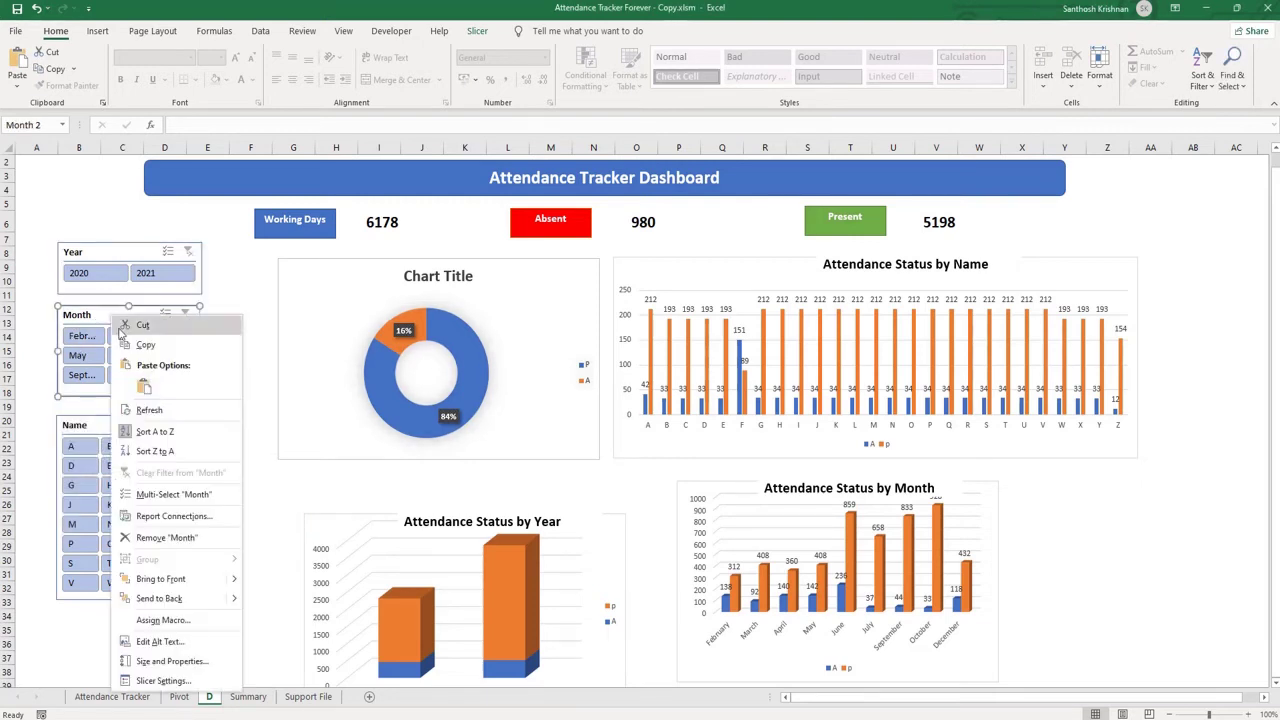
left_click(160, 517)
left_click(56, 532)
left_click(56, 547)
left_click(224, 582)
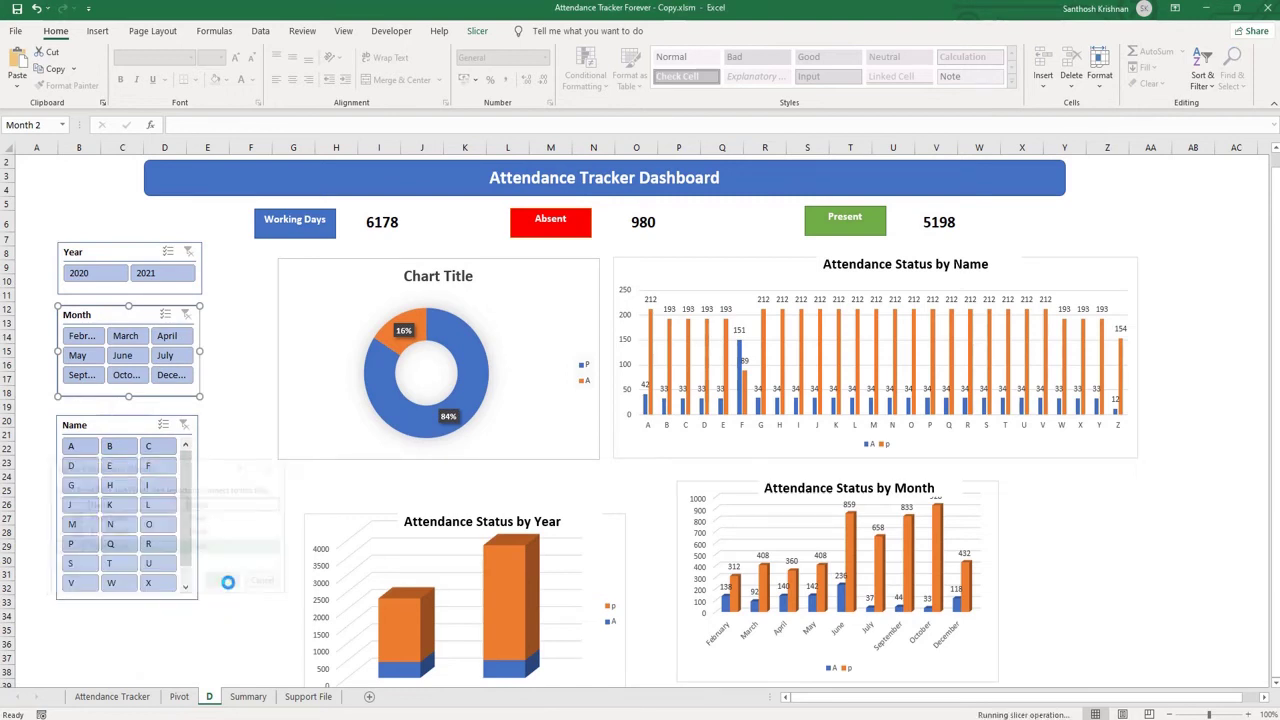
- Connect the Name slicer to PivotTable2 and PivotTable3
right_click(111, 425)
left_click(175, 249)
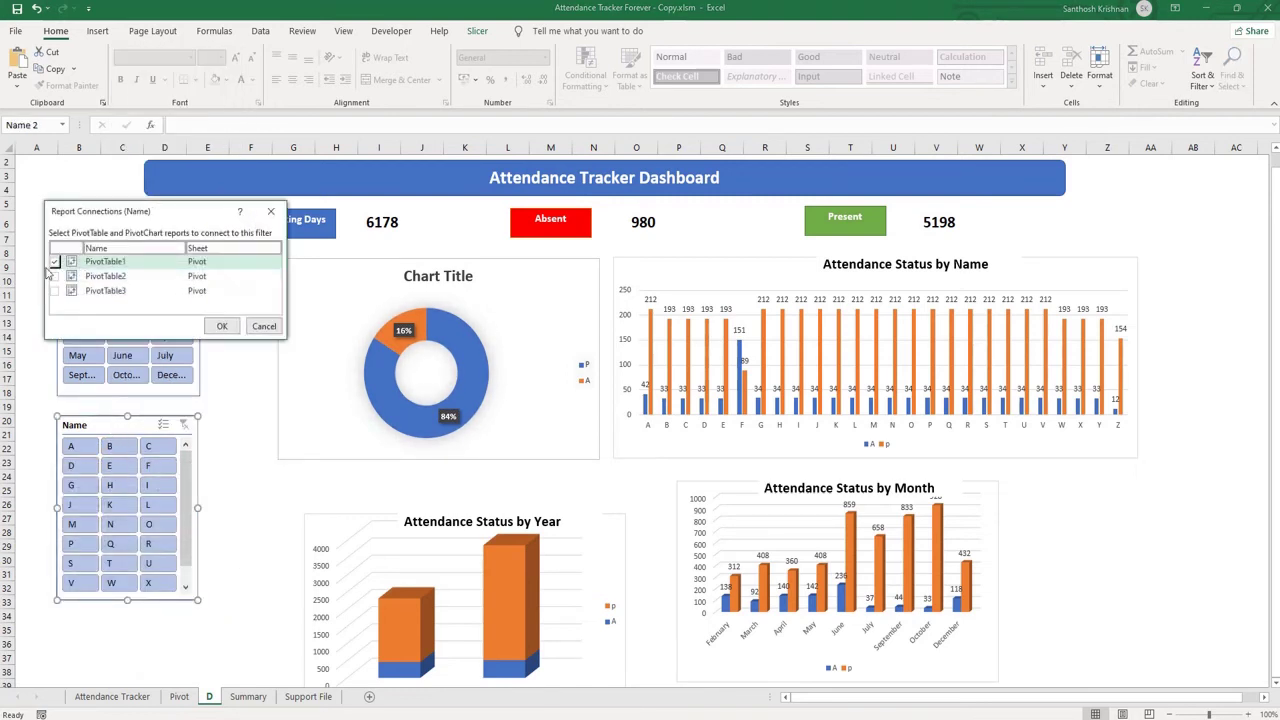
left_click(55, 275)
left_click(55, 290)
left_click(222, 326)
- Apply yellow, green and orange slicer styles to the Year, Month and Name slicers
left_click(126, 253)
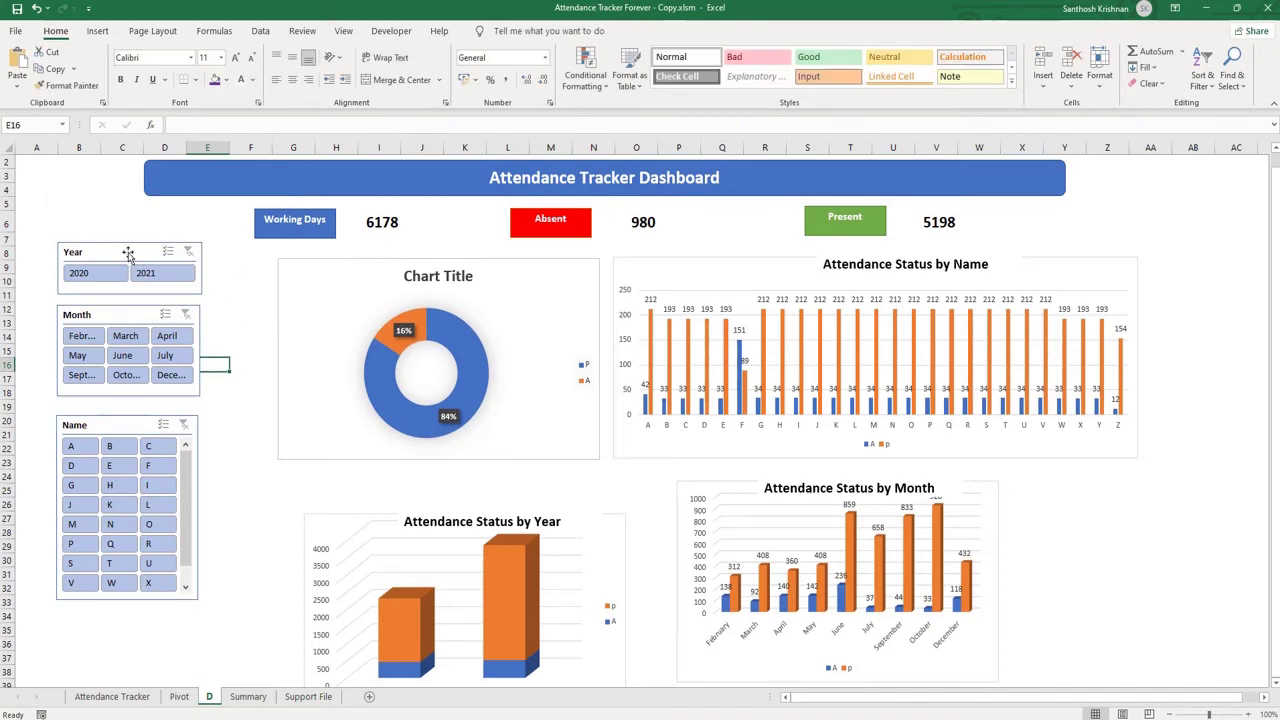
left_click(477, 31)
left_click(253, 63)
key("Tab")
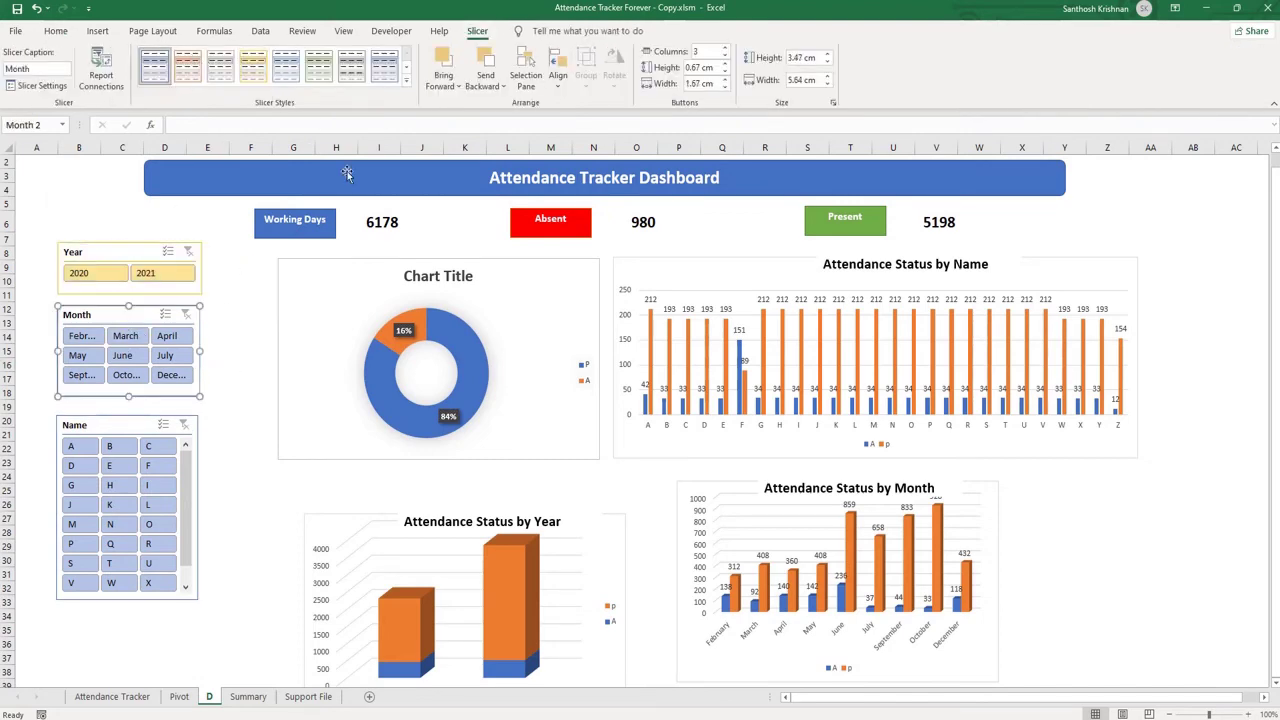
left_click(318, 63)
key("Tab")
left_click(193, 80)
key("Escape")
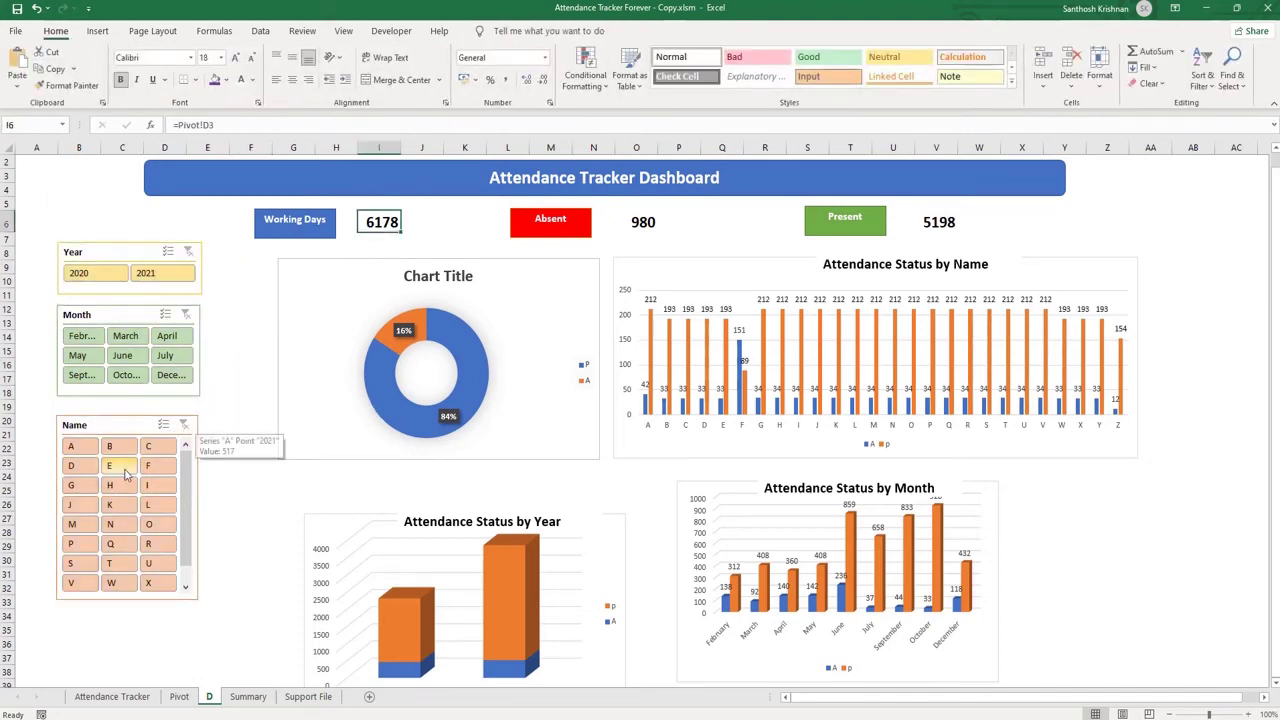
left_click(258, 314)
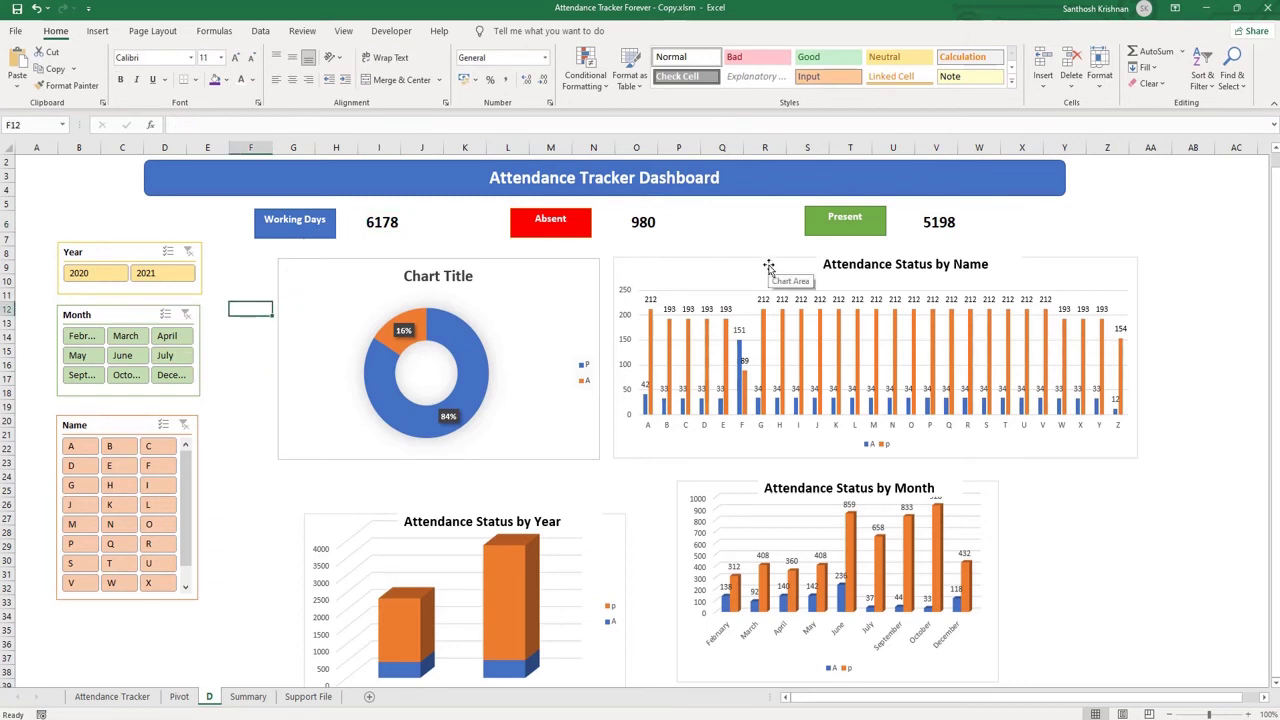
left_click(250, 696)
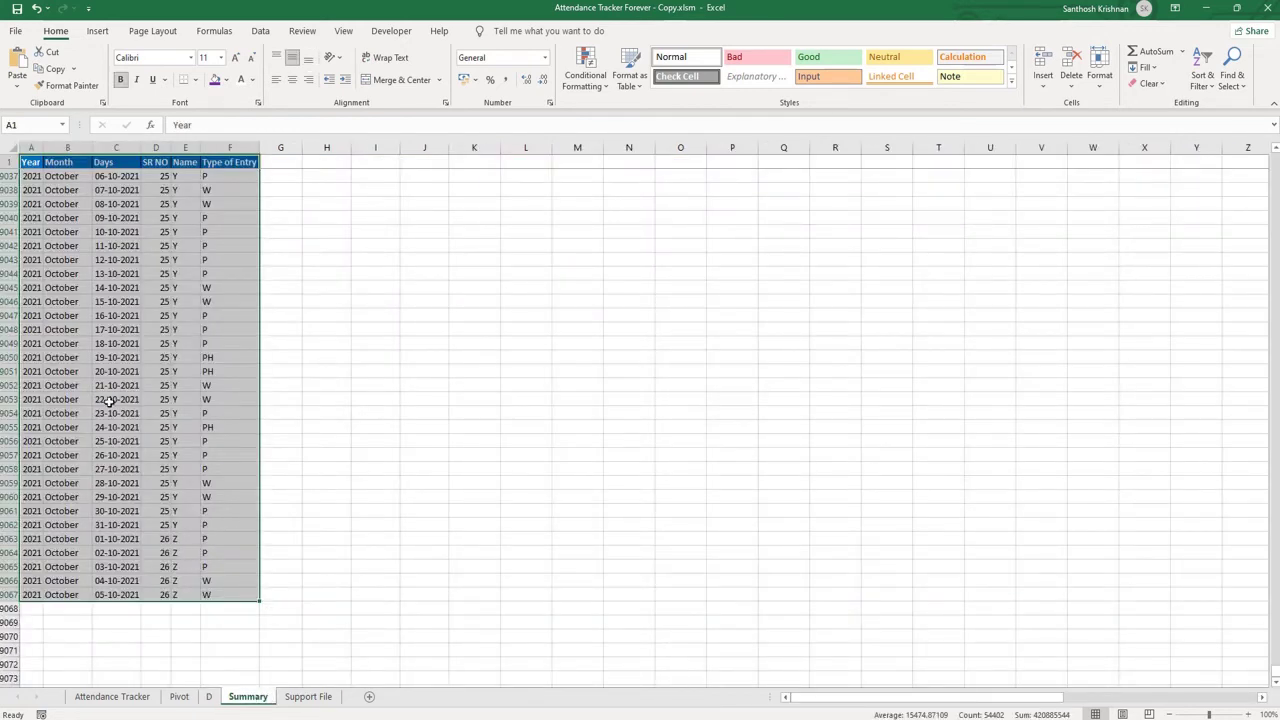
scroll(160, 413, "up", 20)
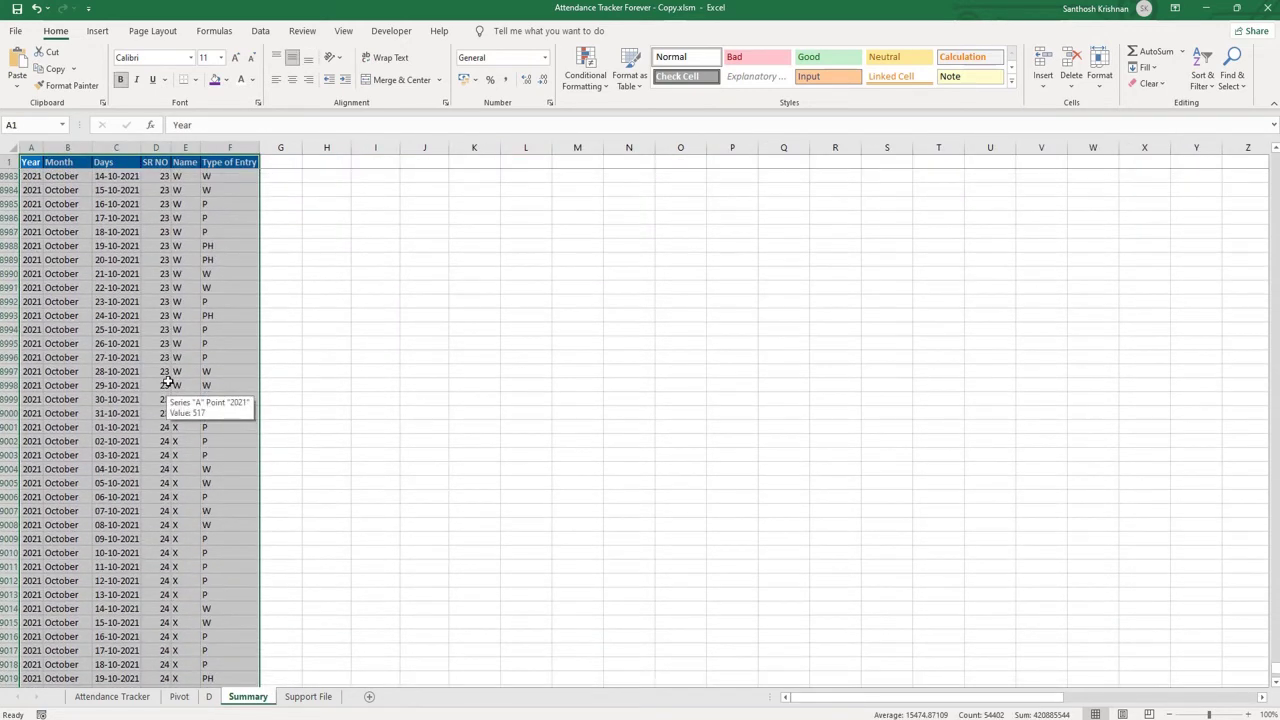
left_click(476, 352)
scroll(160, 455, "up", 4)
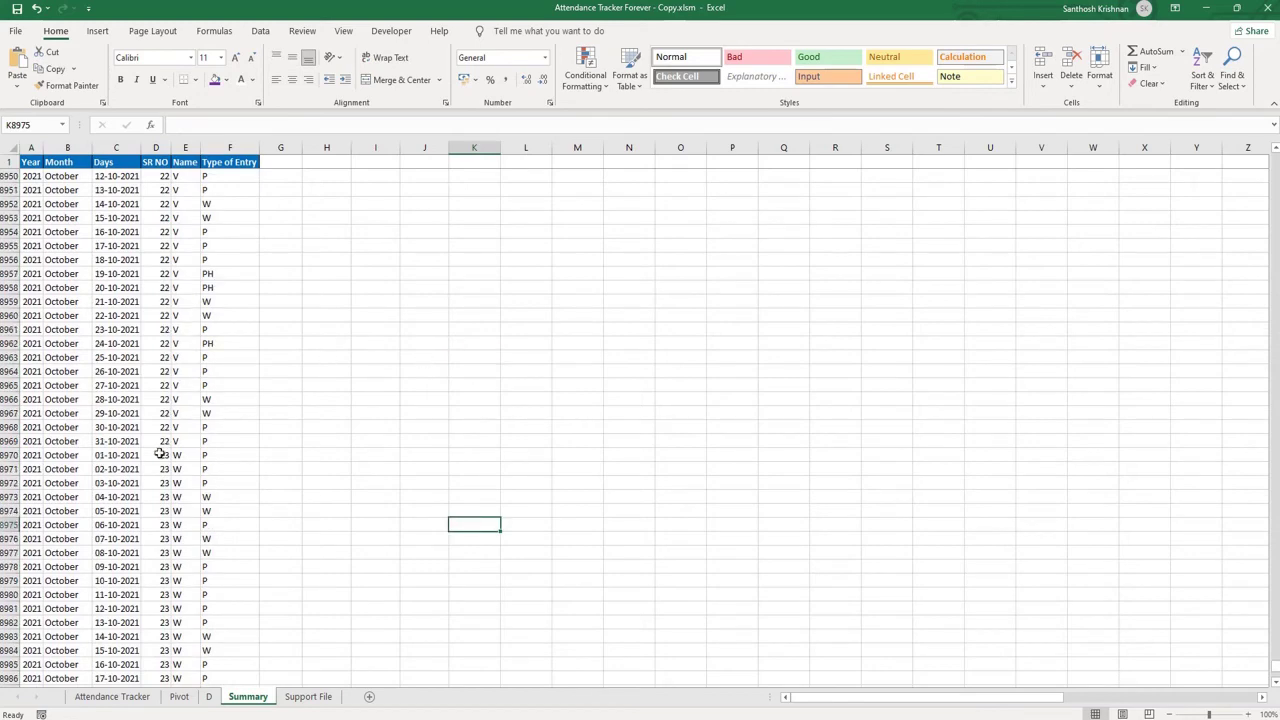
left_click(180, 697)
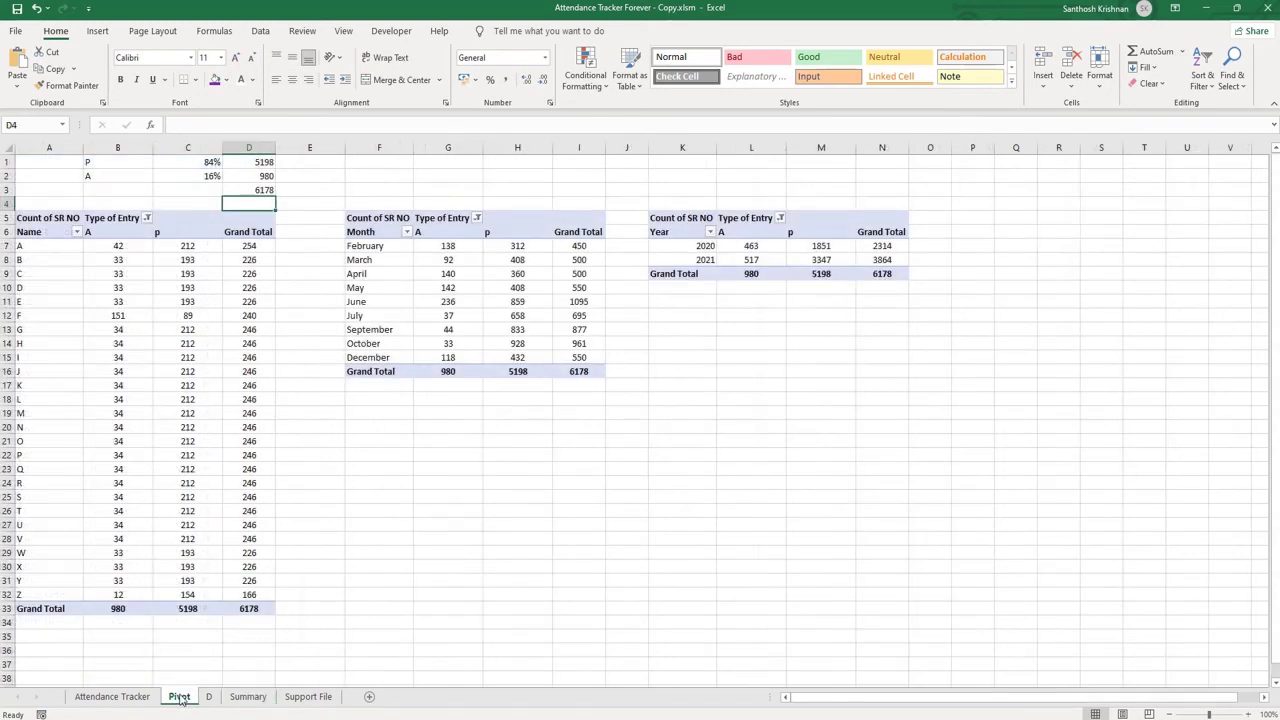
left_click(207, 698)
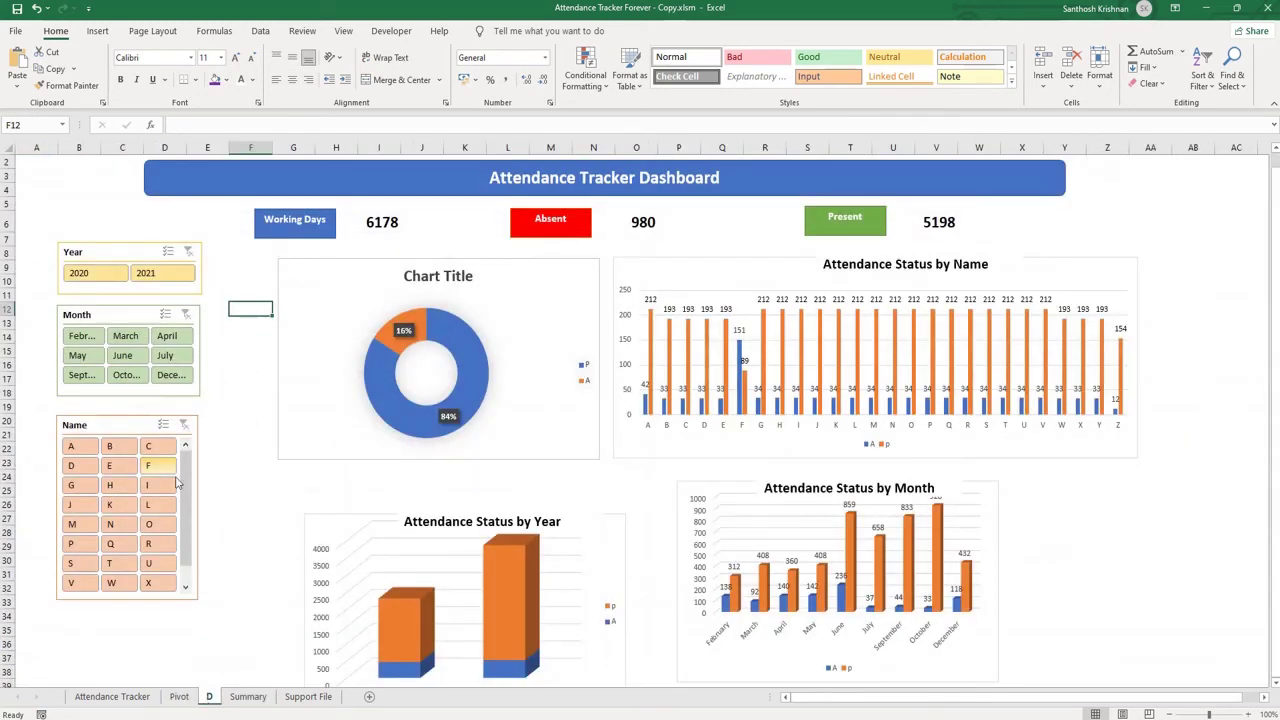
- Select name A and deselect 2020 so the KPIs read 155, 23 and 132
left_click(85, 455)
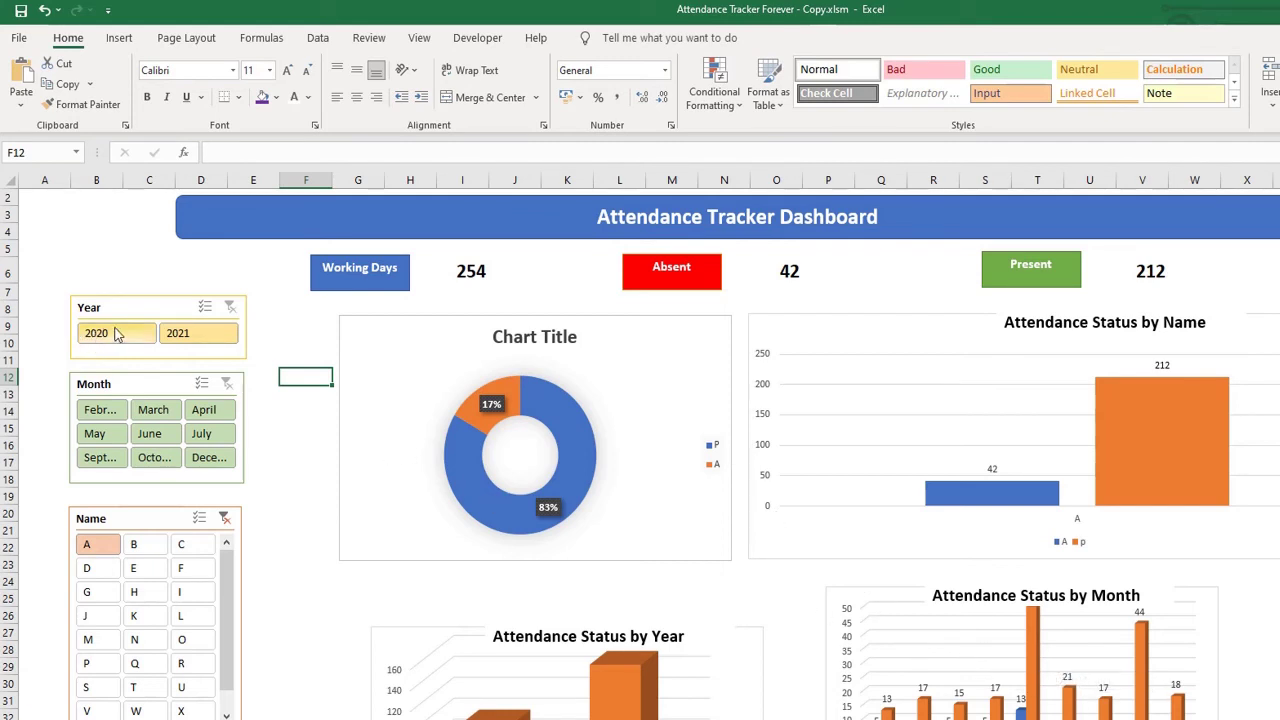
left_click(193, 339)
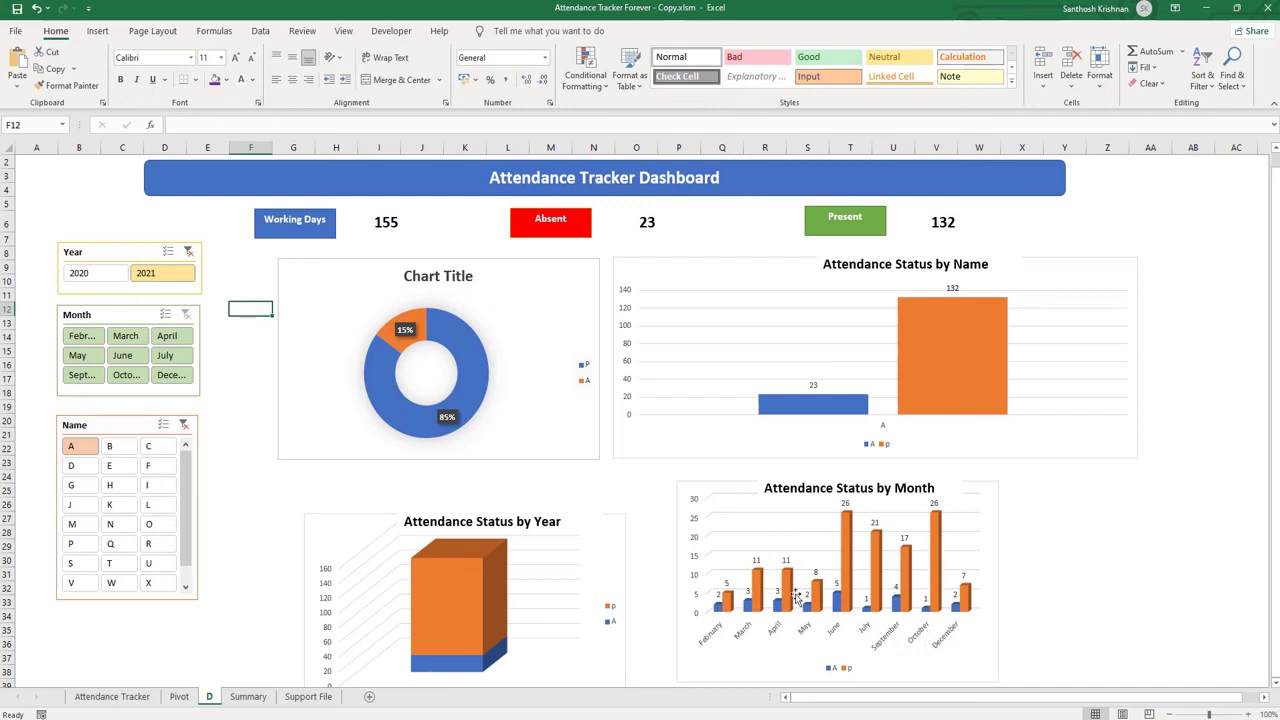
- Remove the Year and Name slicer filters, restoring KPIs of 6178, 980 and 5198
mouse_move(757, 597)
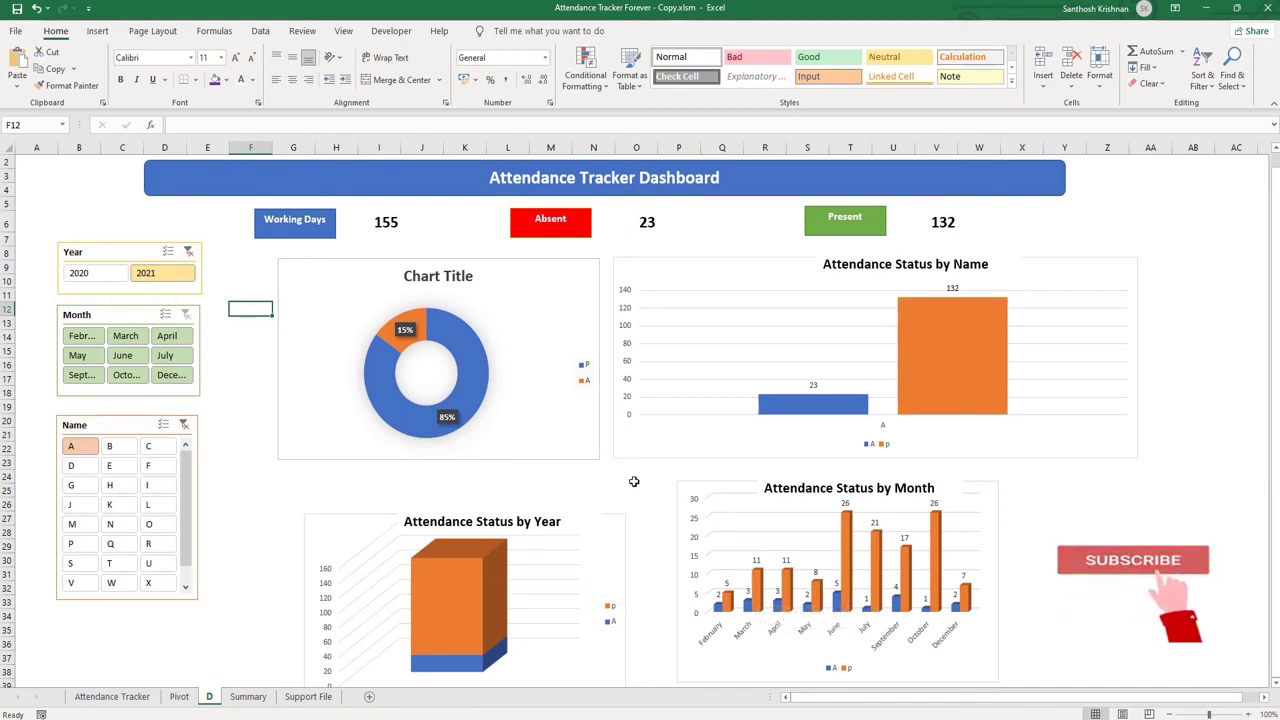
key("Return")
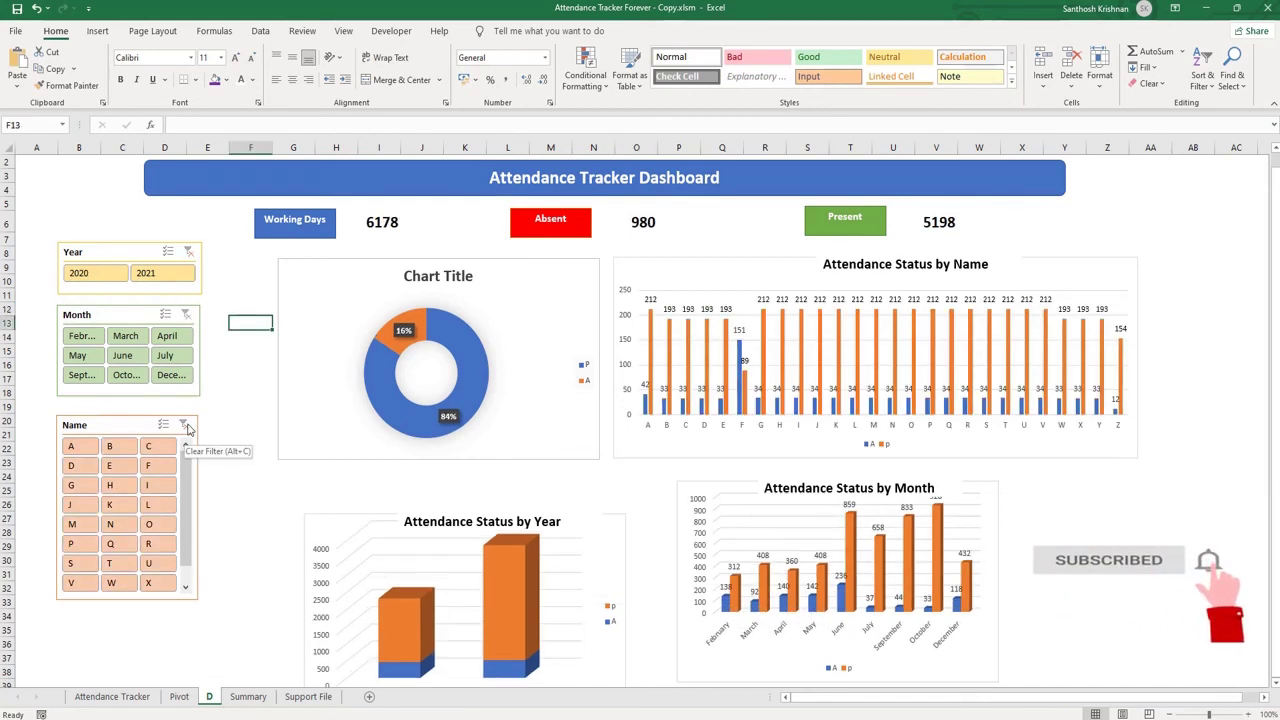